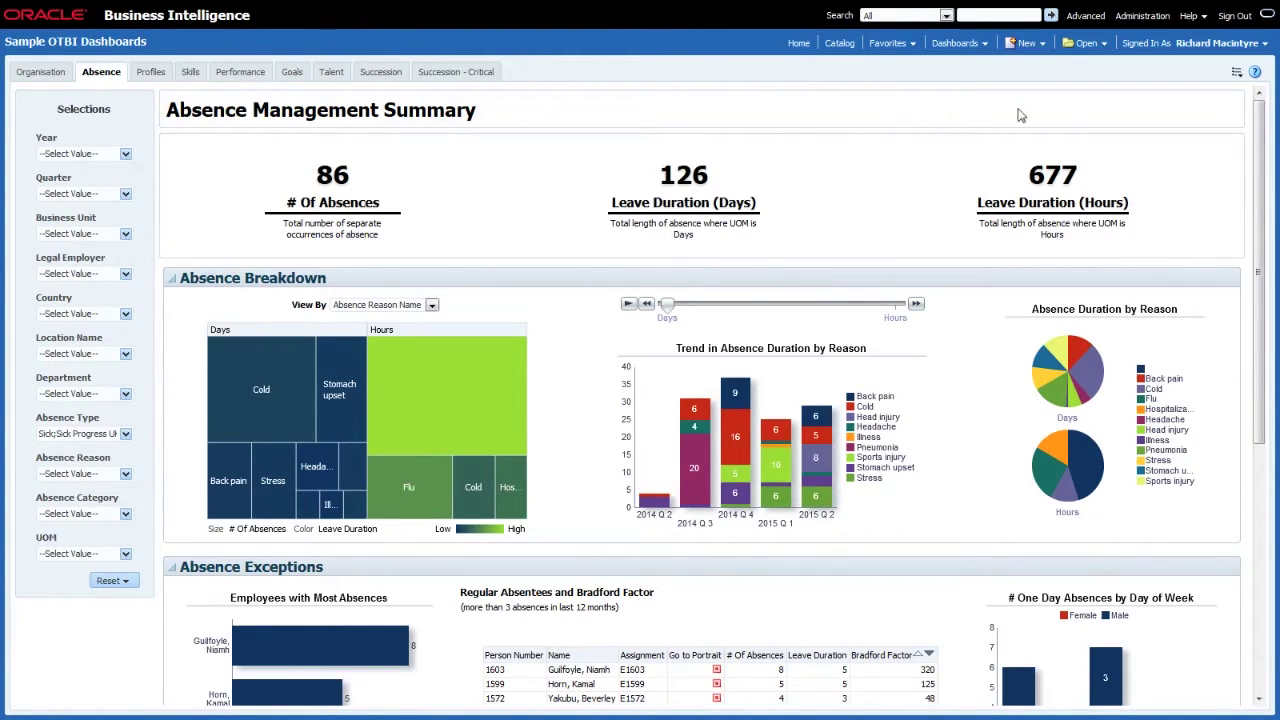
Step: Put the Absence dashboard page into edit mode and open its Prompt Absence object for editing
left_click(1237, 73)
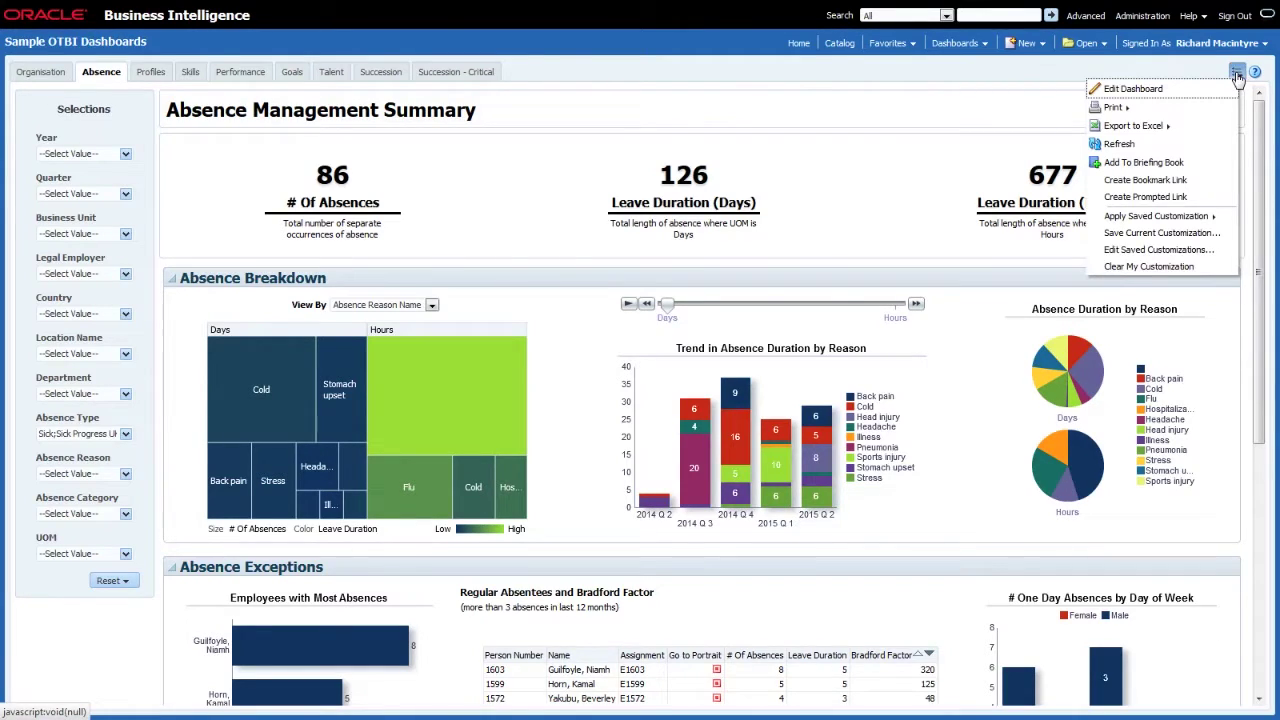
left_click(1140, 89)
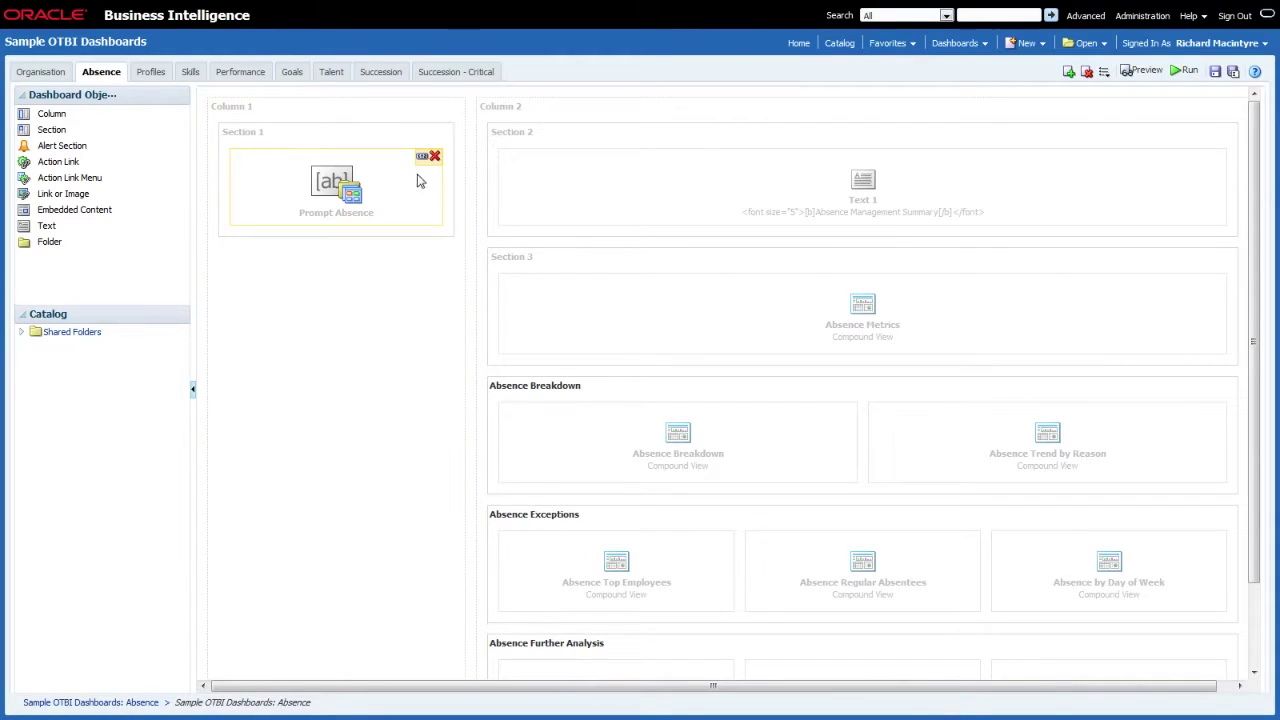
left_click(421, 158)
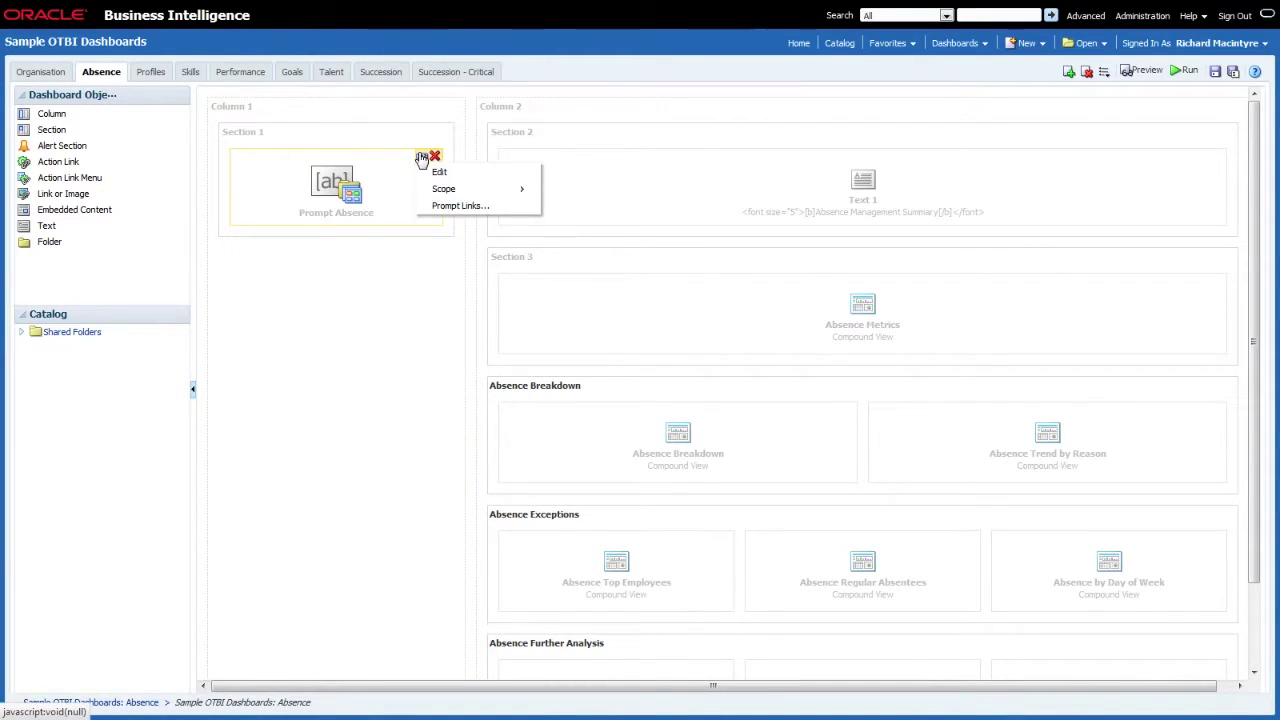
left_click(434, 171)
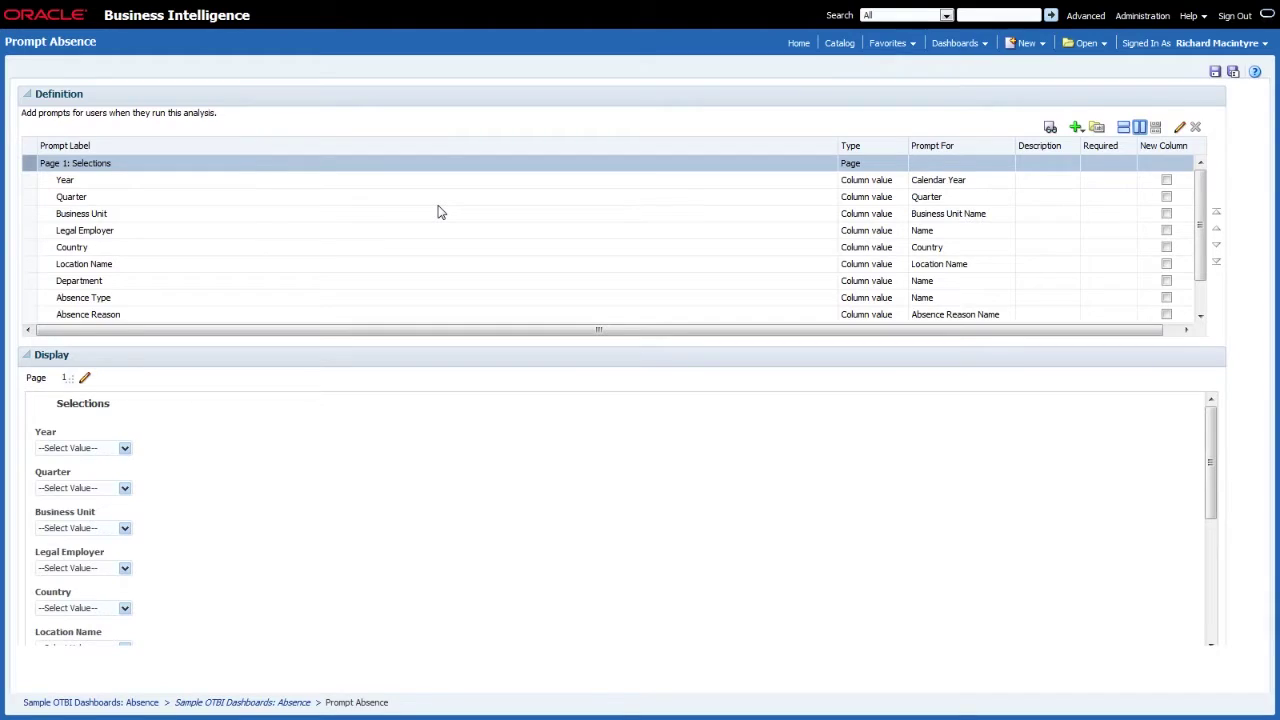
Step: Add a column prompt based on the Manager Name column from the Worker folder
left_click(1076, 132)
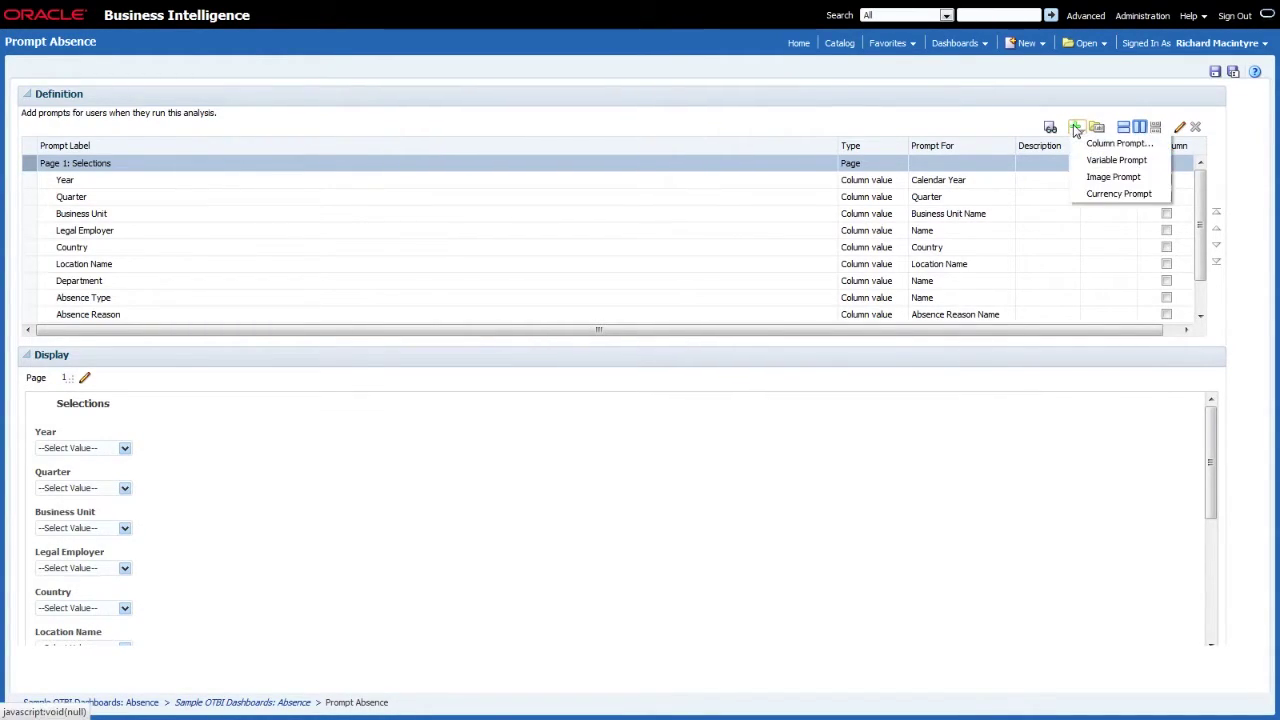
left_click(1090, 147)
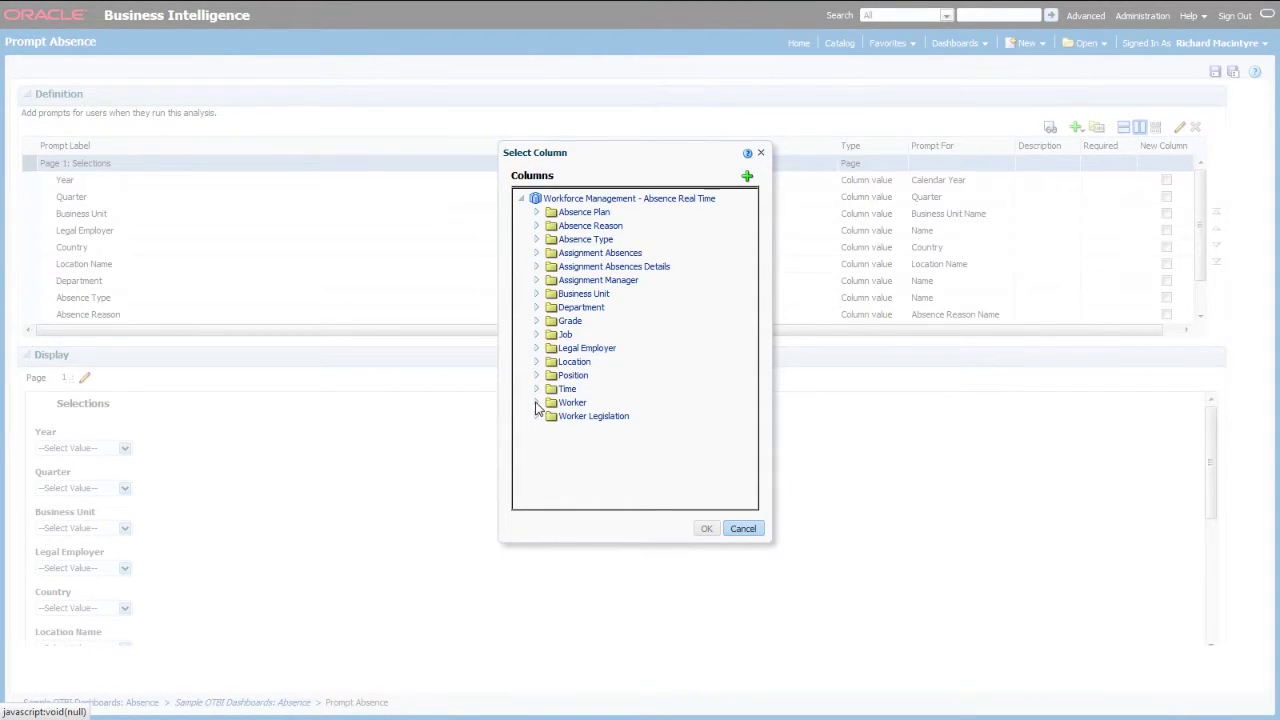
left_click(537, 403)
scroll(630, 408, "down", 1)
scroll(641, 408, "down", 8)
scroll(641, 404, "down", 5)
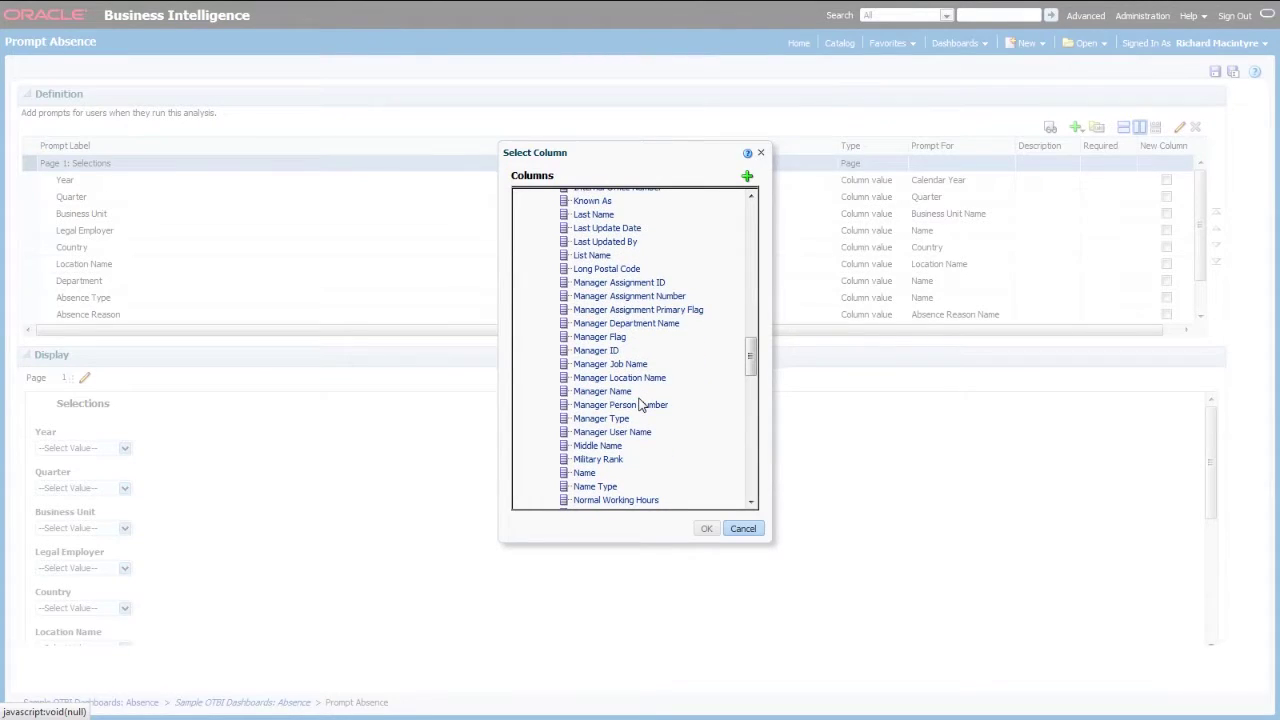
scroll(640, 404, "down", 1)
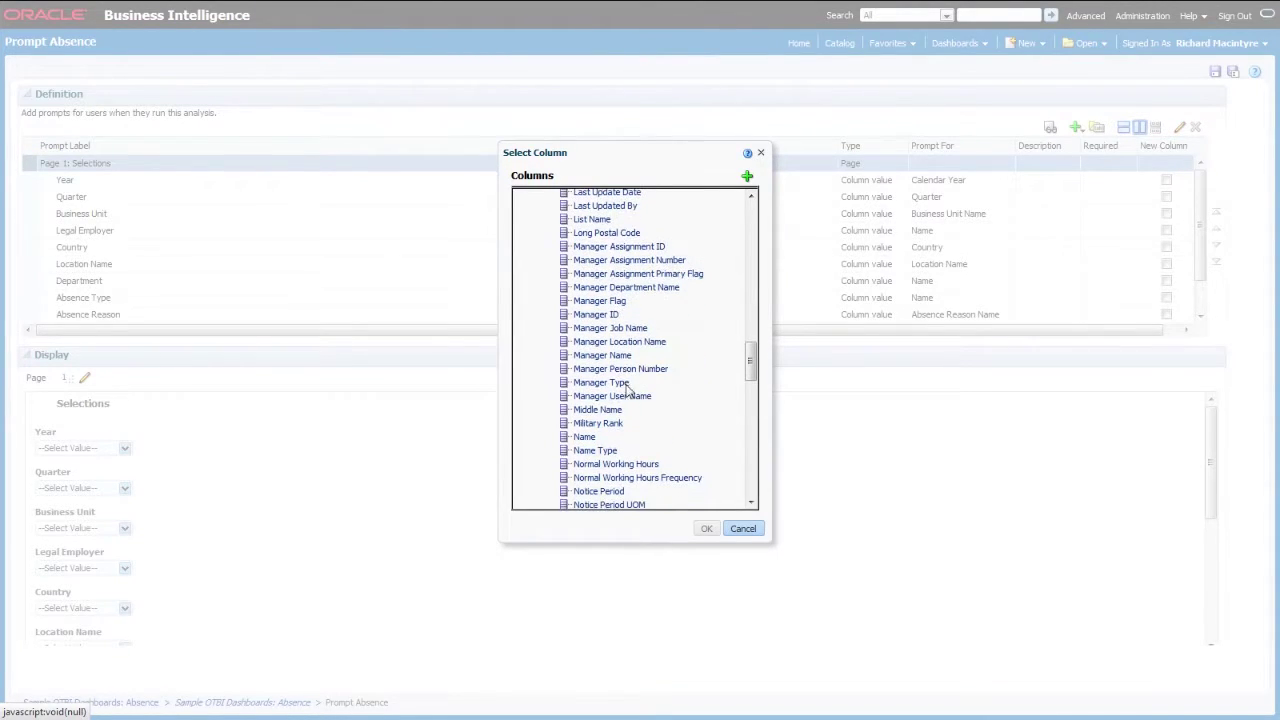
left_click(605, 357)
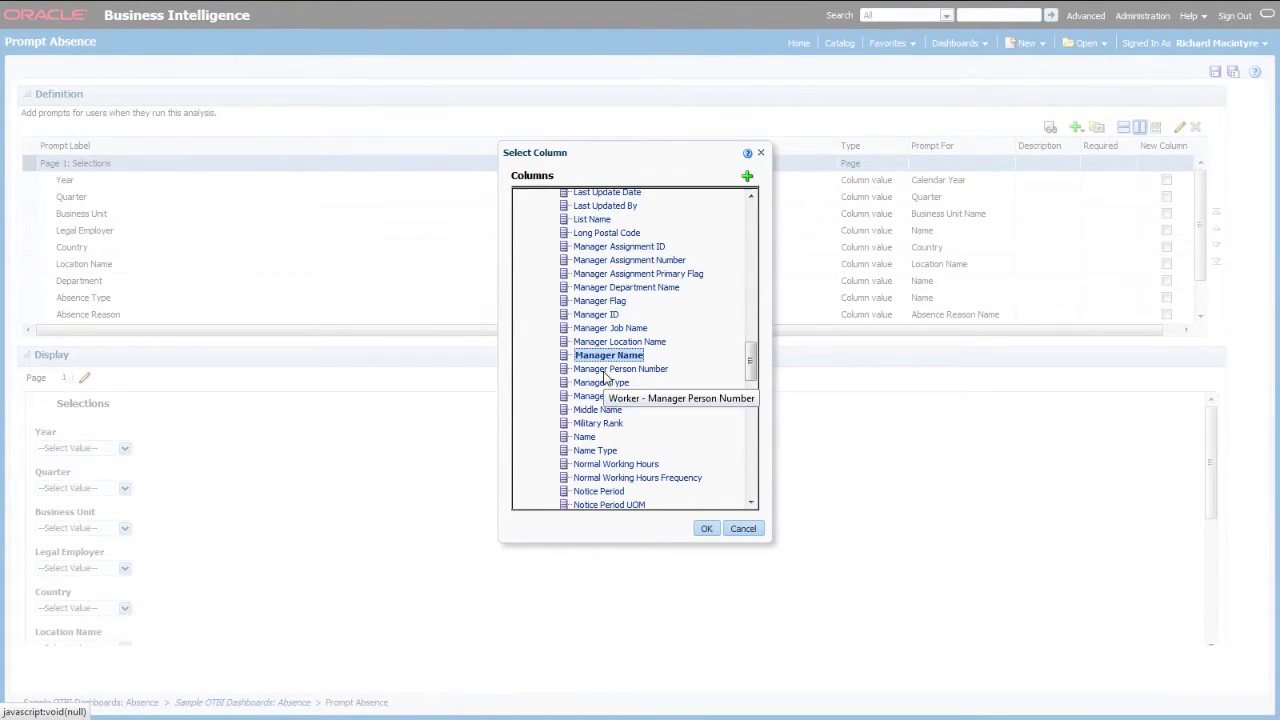
left_click(706, 528)
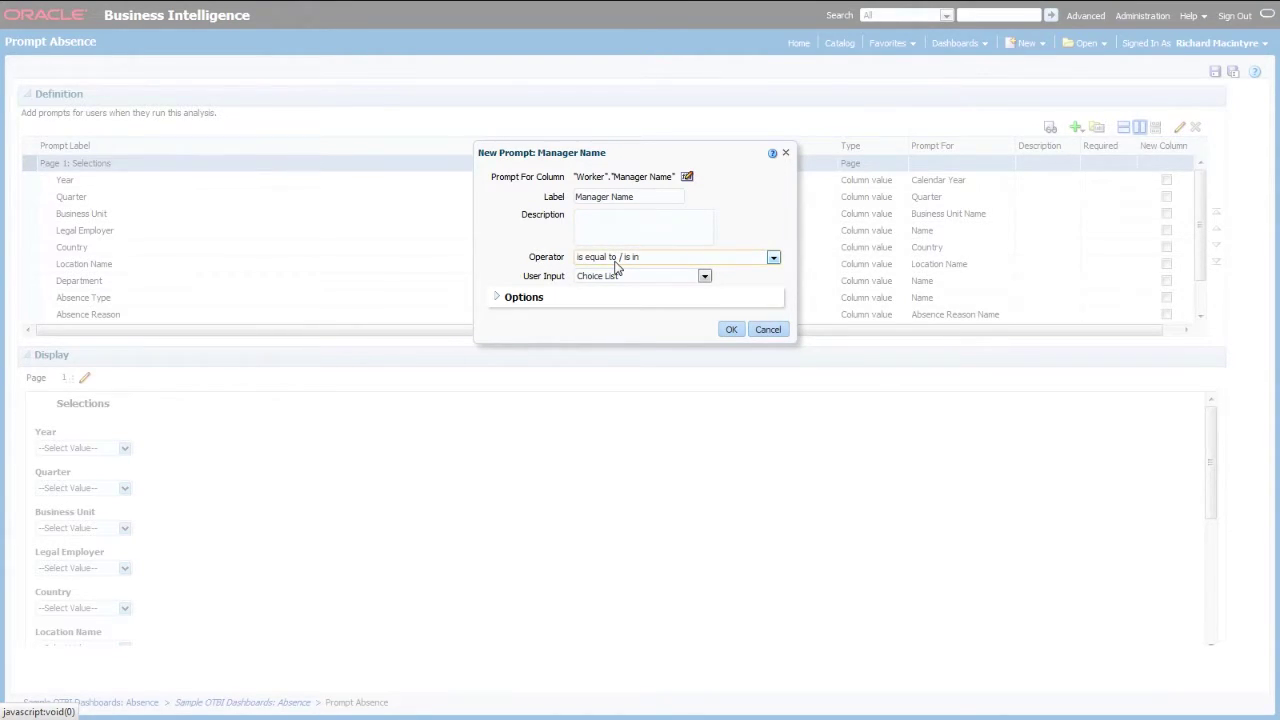
Step: Limit the Manager Name prompt's choice list values by All Prompts and accept the new prompt
left_click(497, 298)
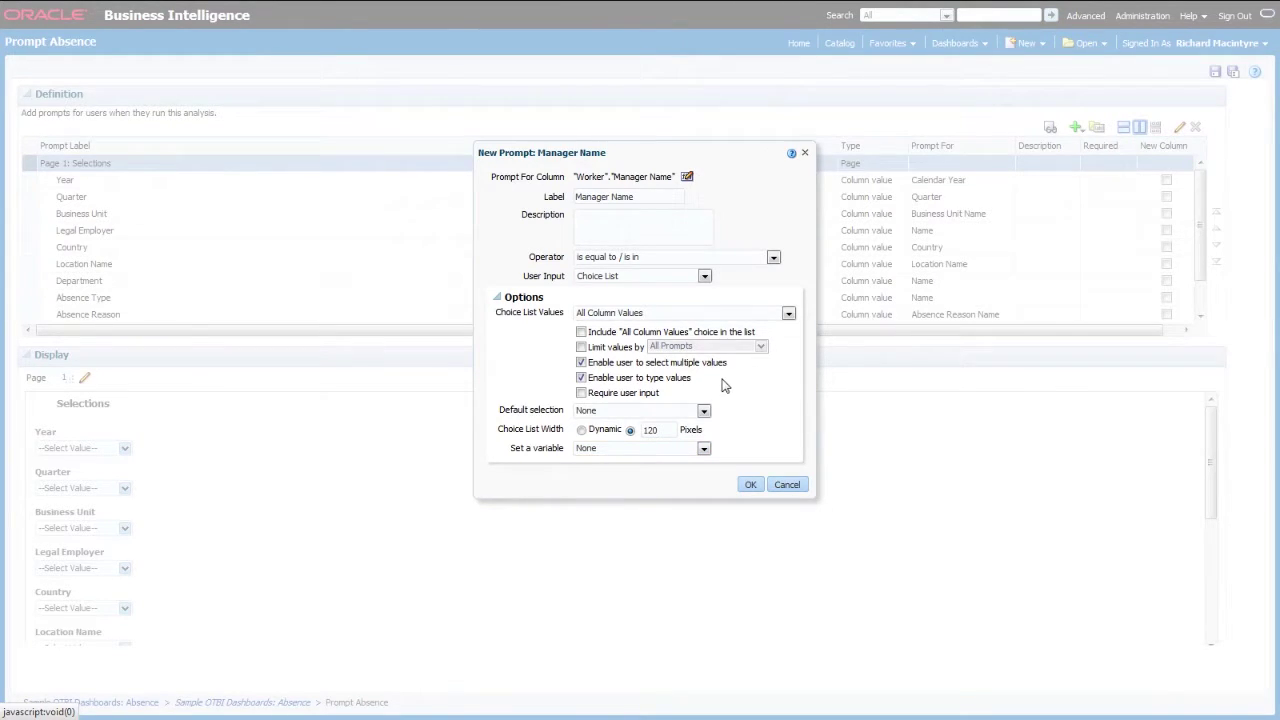
left_click(581, 347)
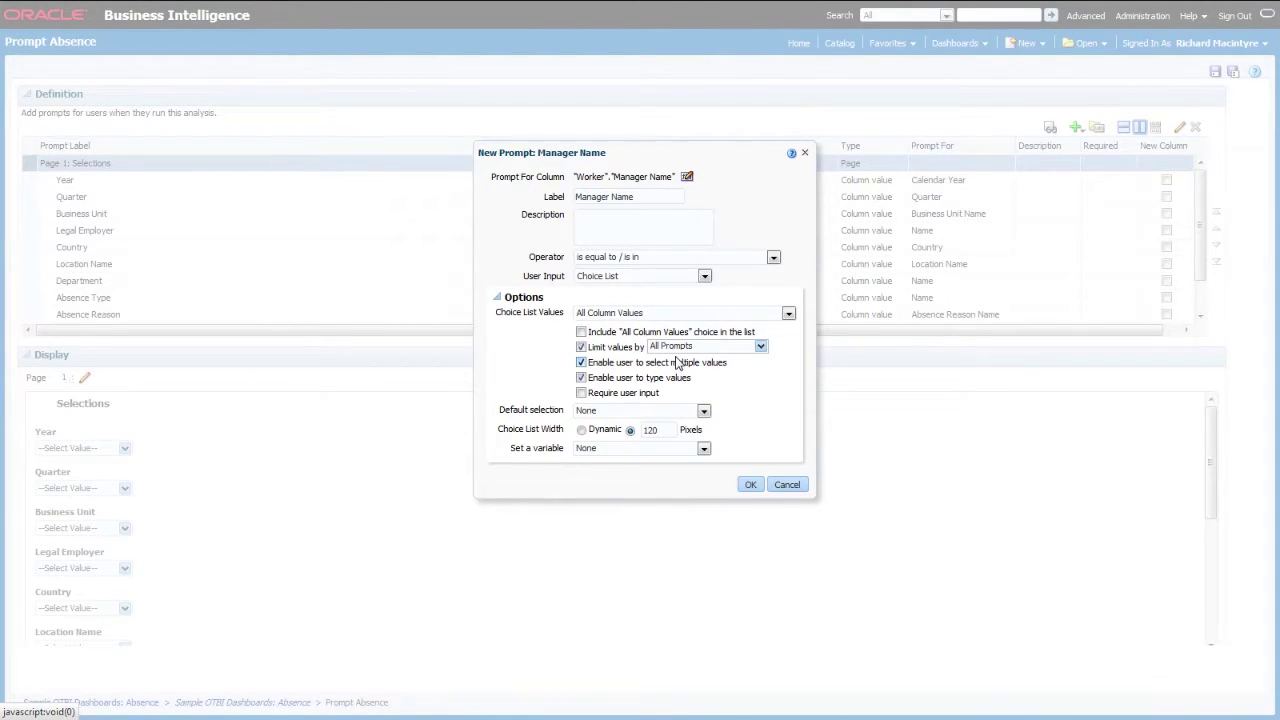
left_click(750, 484)
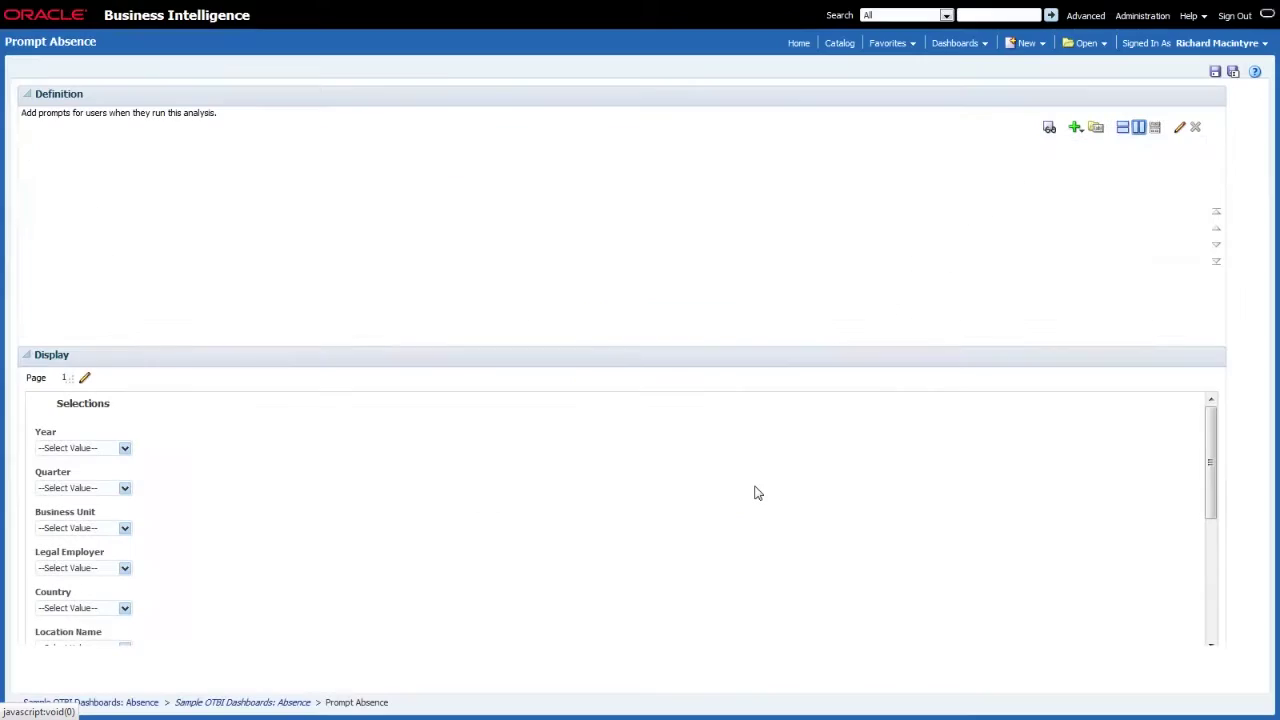
Step: Check the new Manager Name prompt in the preview and definition list, then save the Prompt Absence prompt
left_click_drag(1213, 437, 1220, 565)
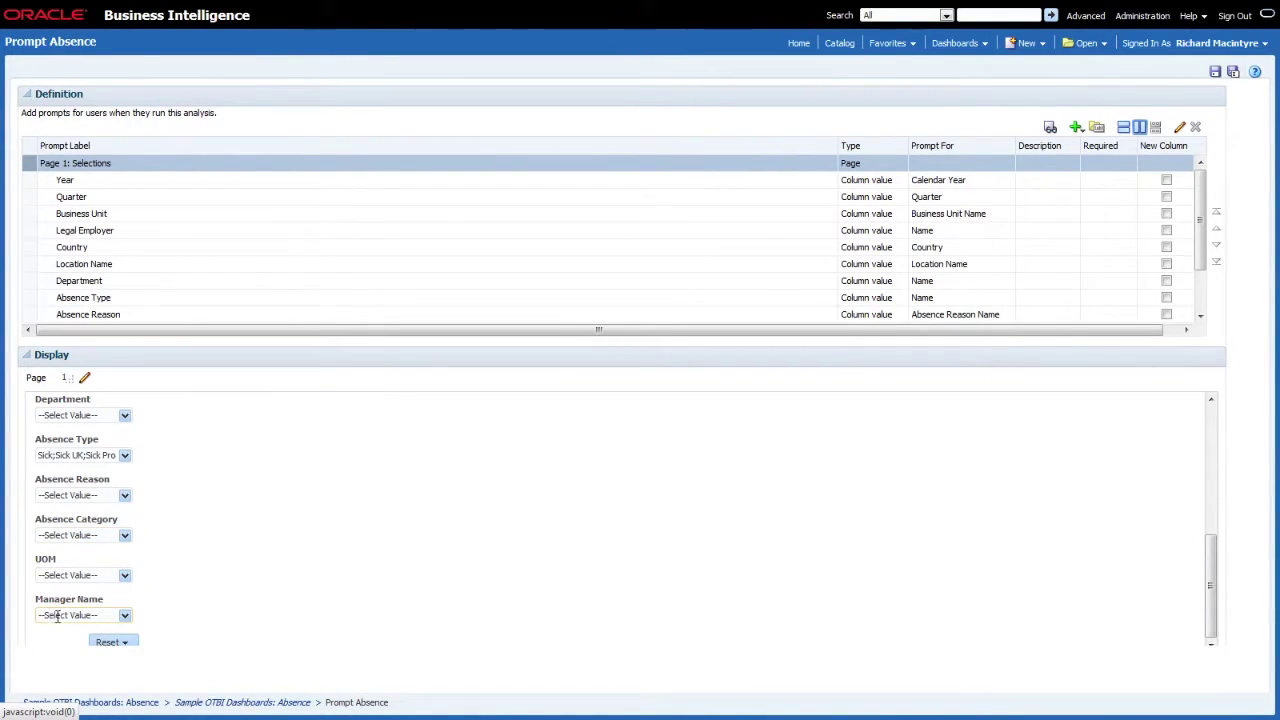
left_click_drag(1201, 258, 1201, 300)
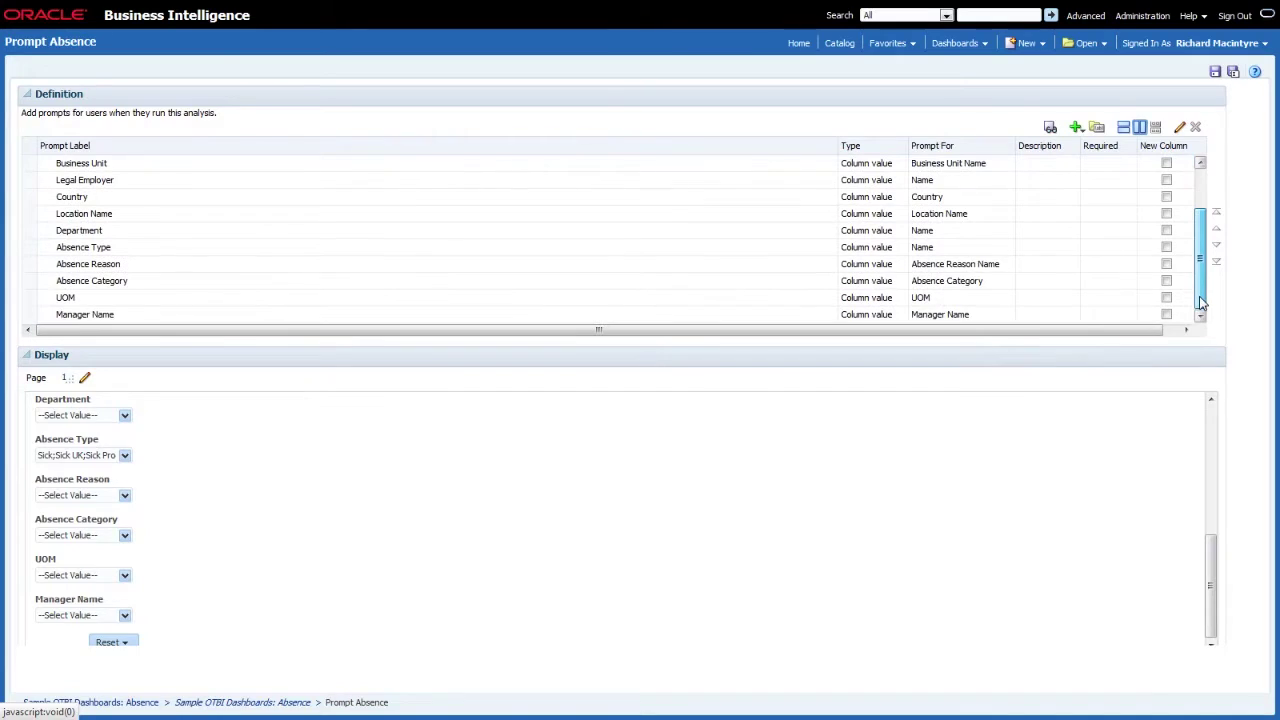
left_click(998, 316)
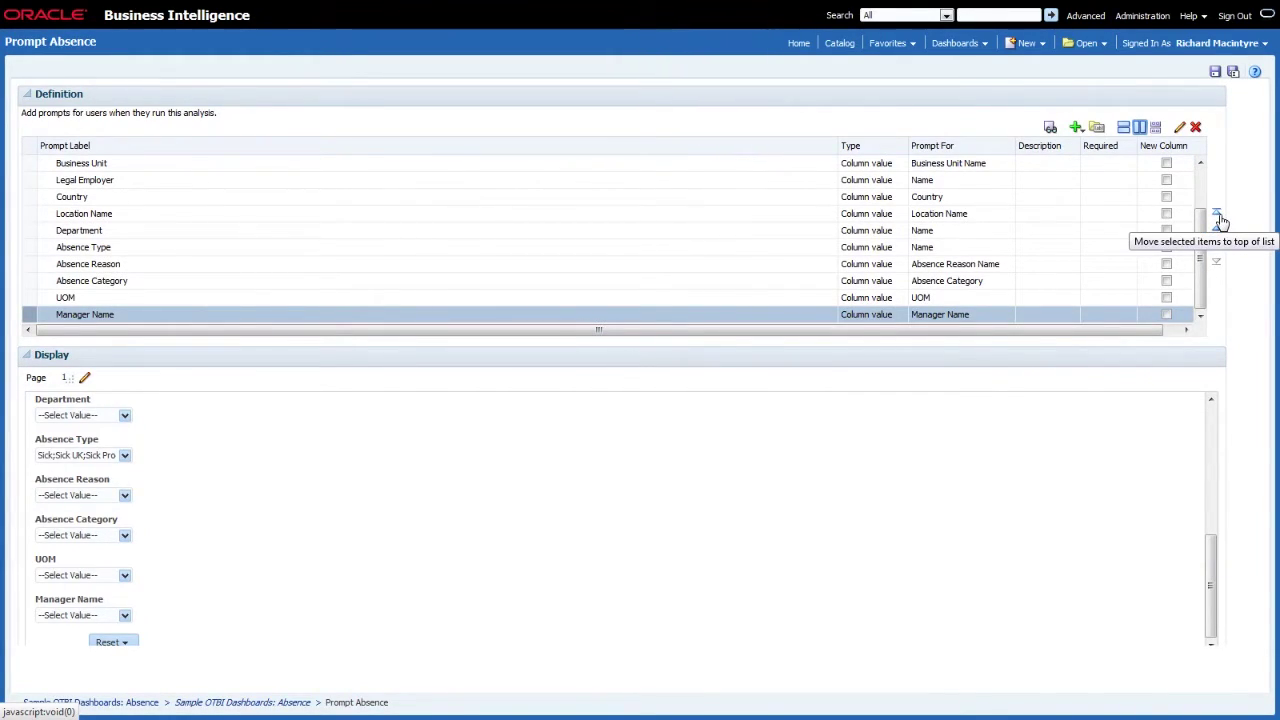
left_click(1214, 72)
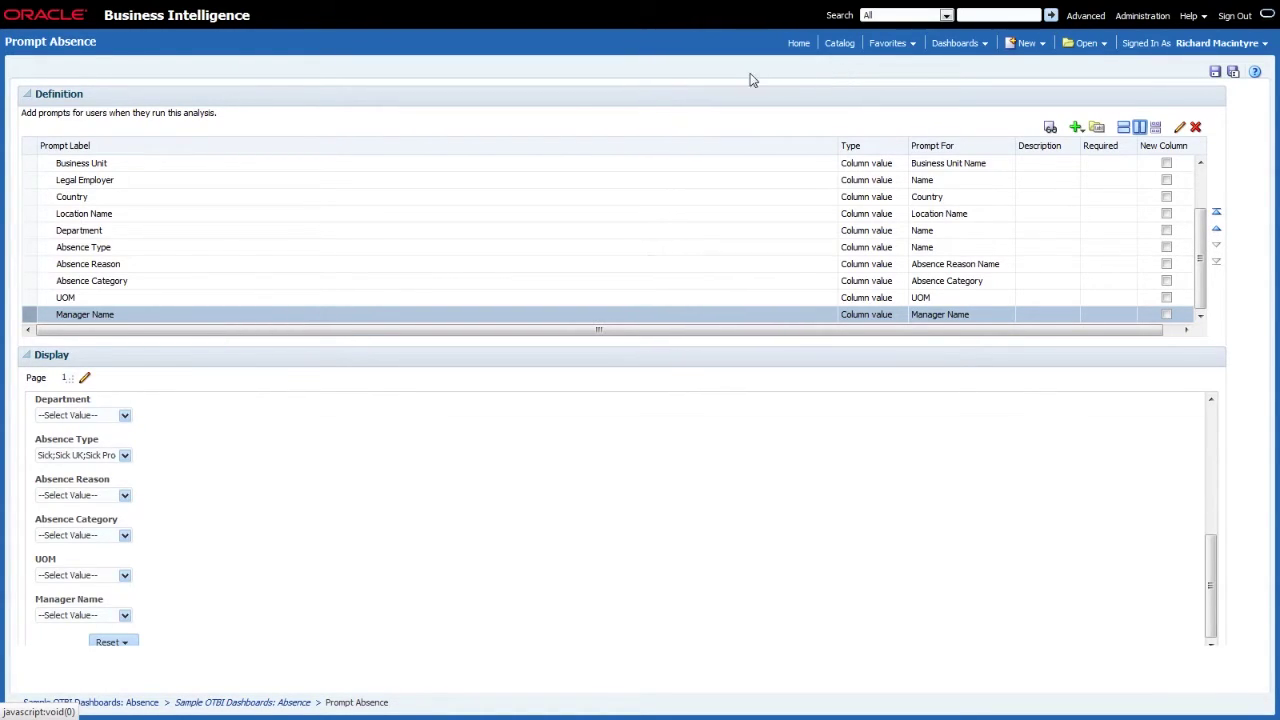
Step: Open the Absence Filter for editing from the catalog's Subject Area Contents folder for Workforce Management - Absence Real Time
left_click(838, 46)
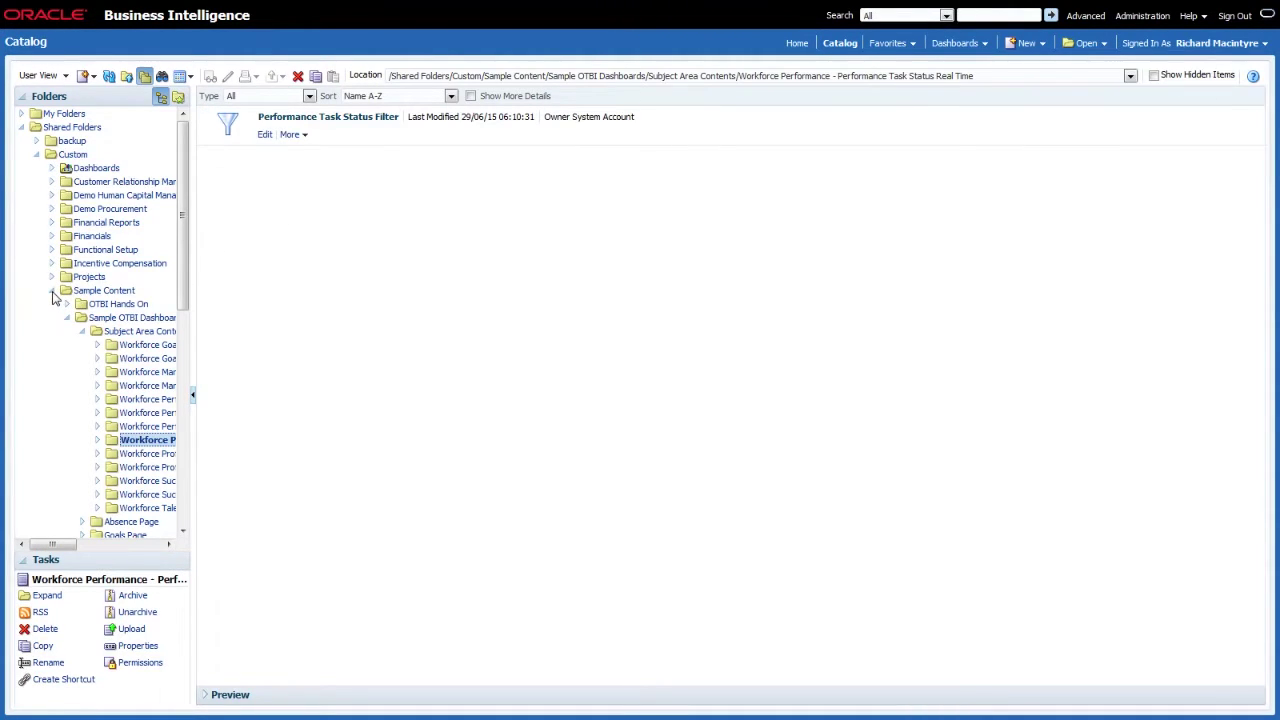
left_click(140, 331)
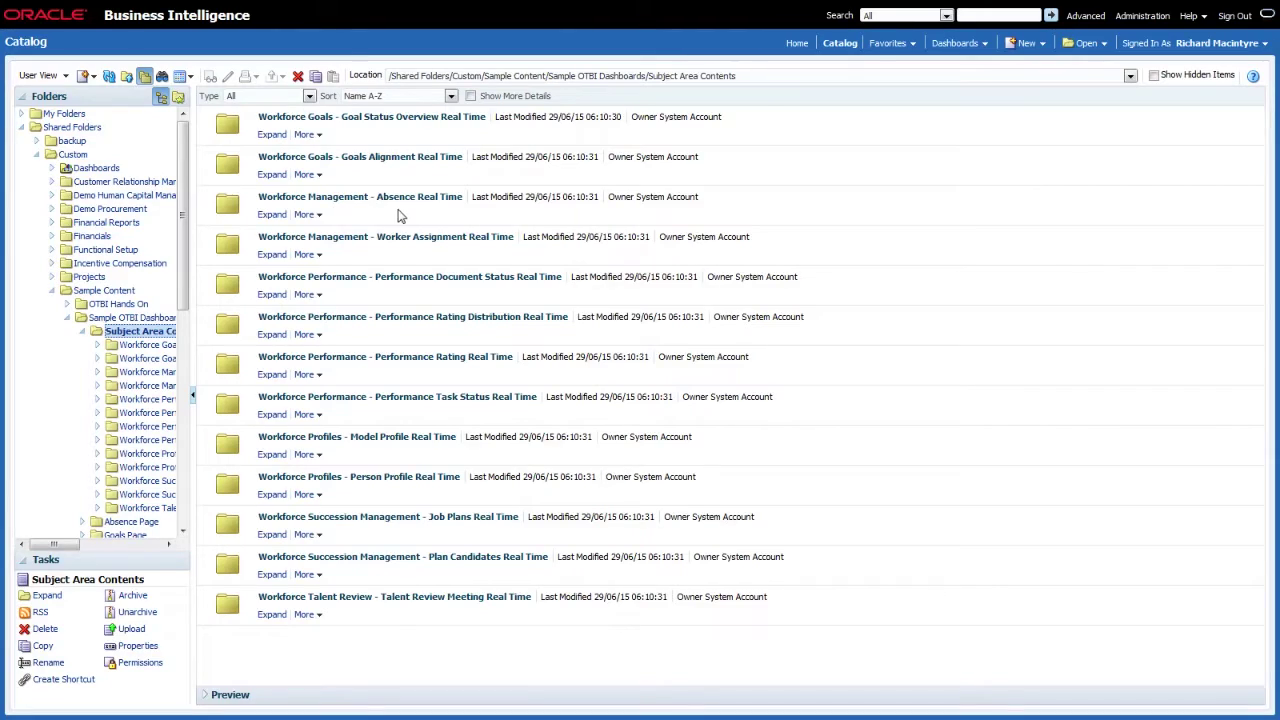
left_click(274, 214)
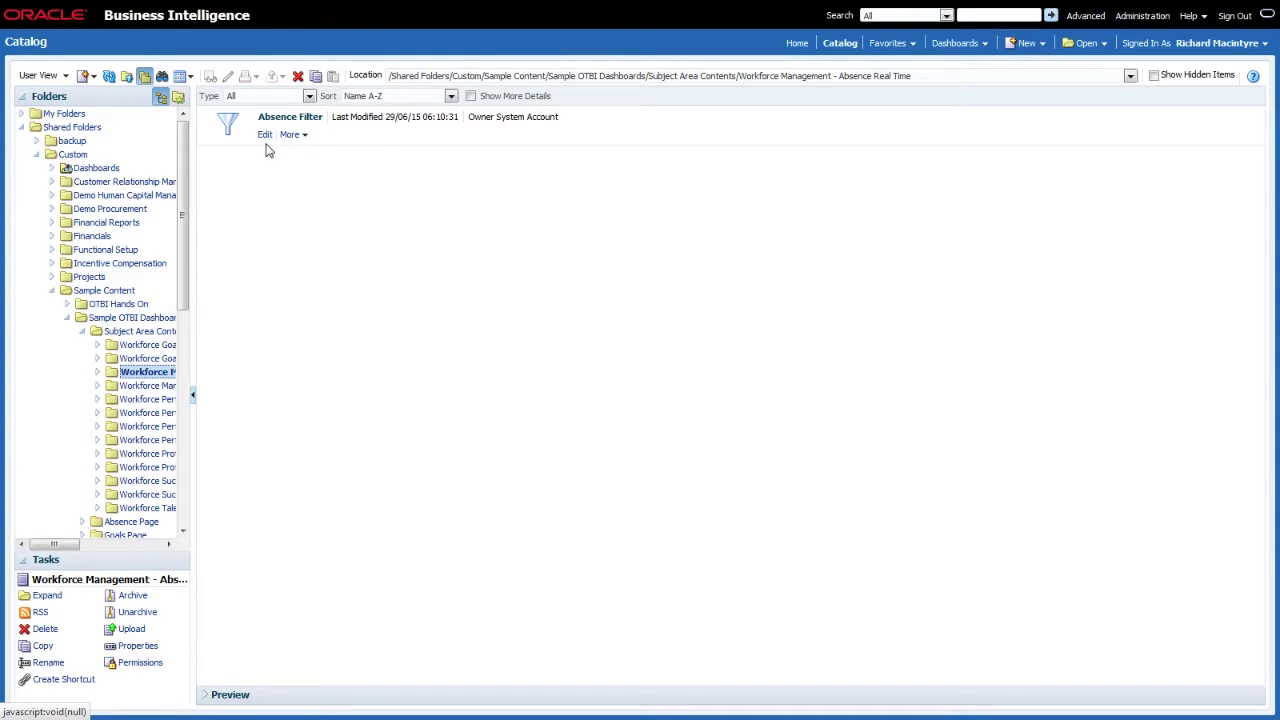
left_click(265, 136)
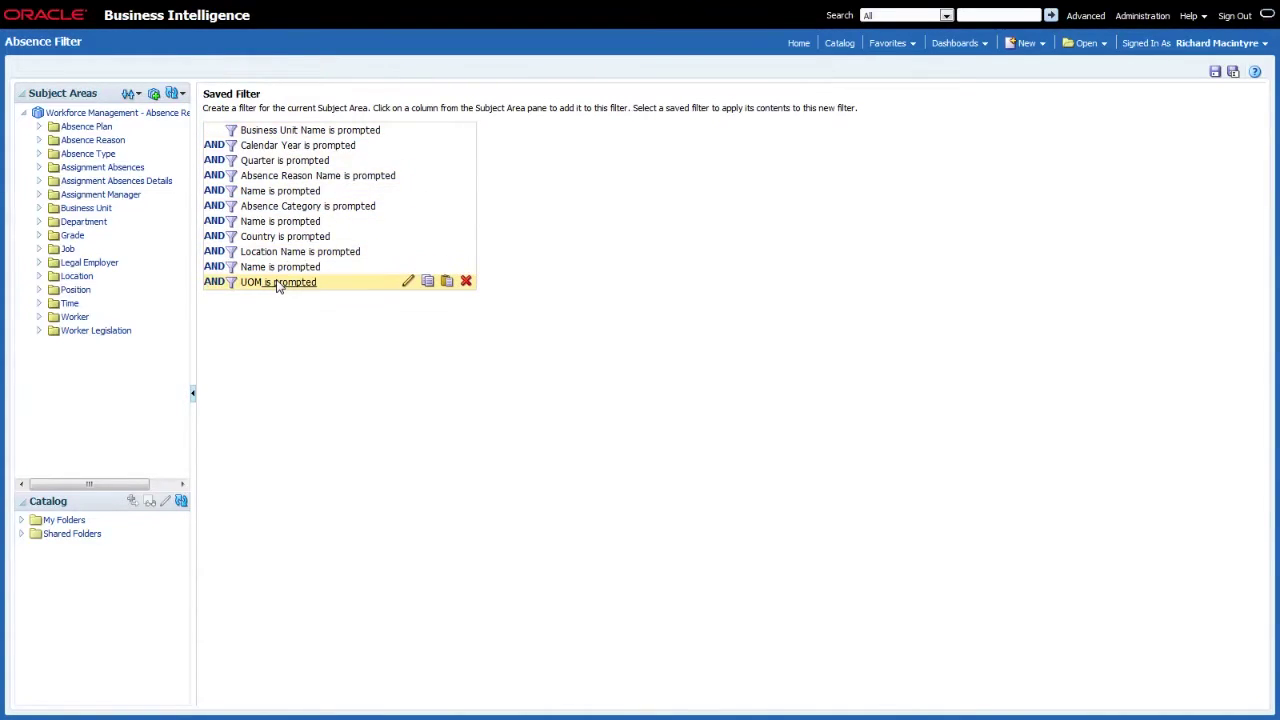
Step: Add the Worker folder's Manager Name column to the saved filter with the operator "is prompted"
left_click(39, 317)
scroll(97, 346, "down", 5)
scroll(97, 346, "down", 10)
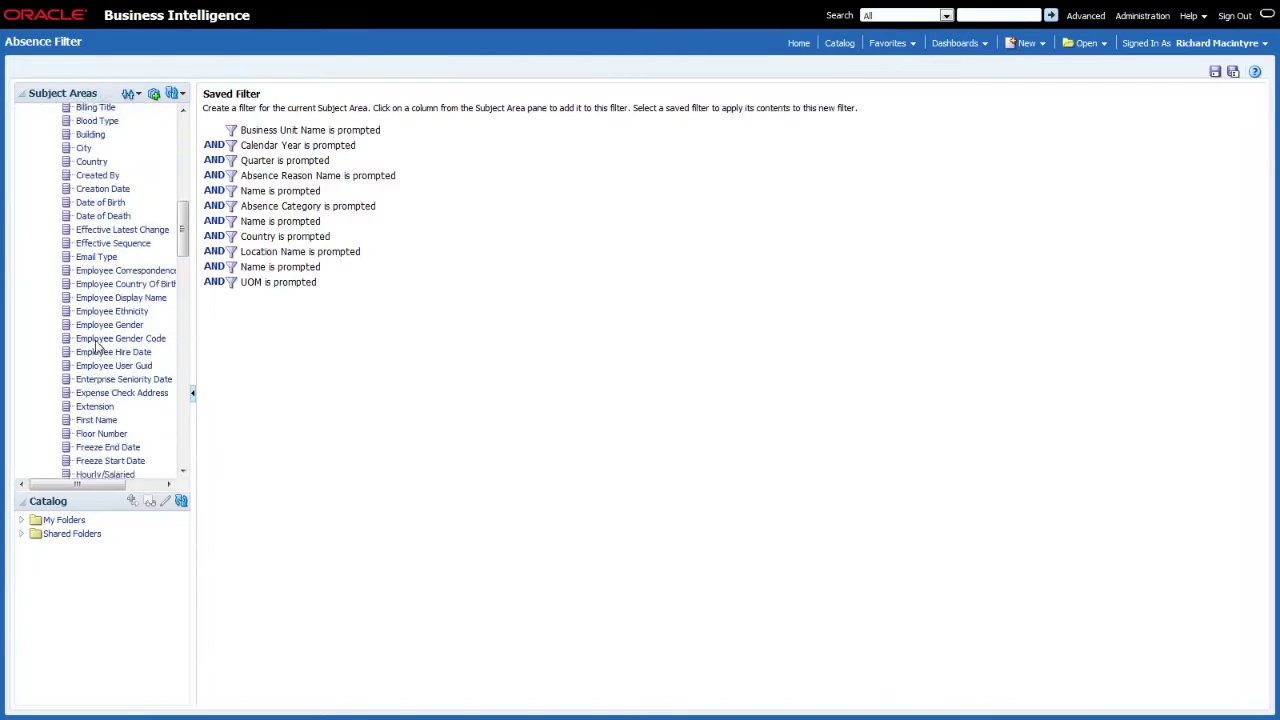
scroll(97, 346, "down", 2)
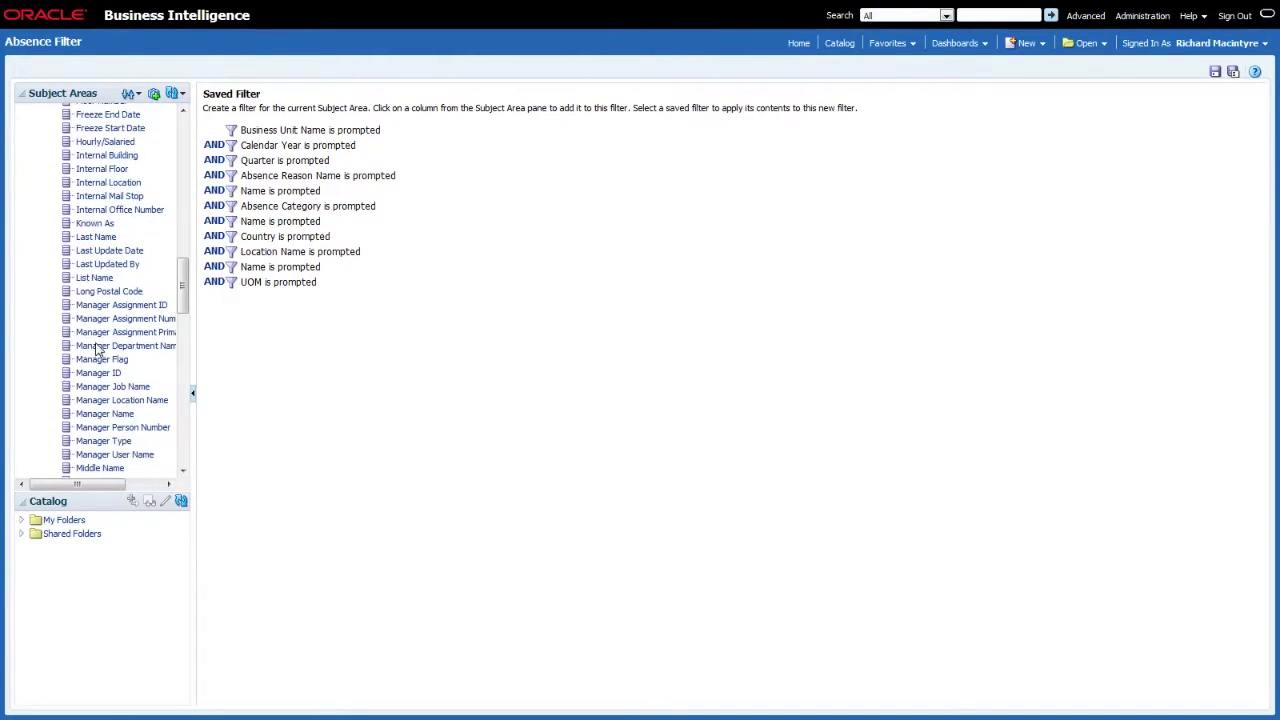
left_click(101, 414)
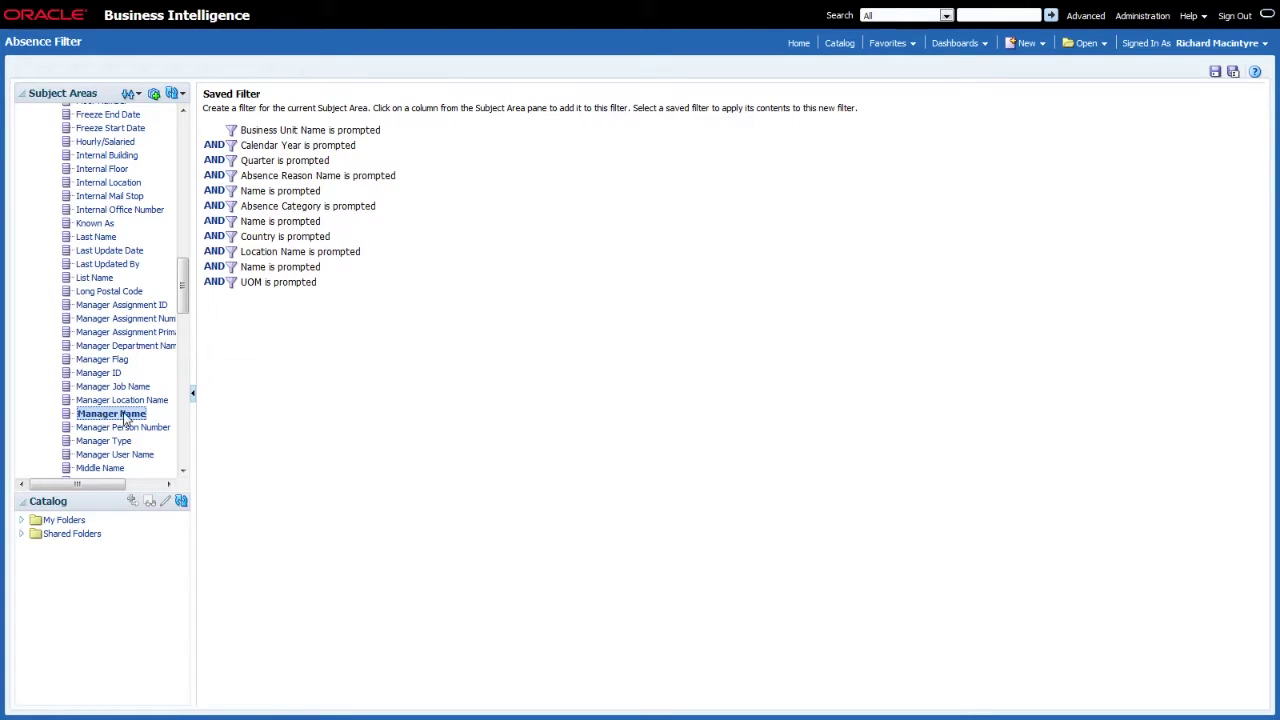
left_click(565, 286)
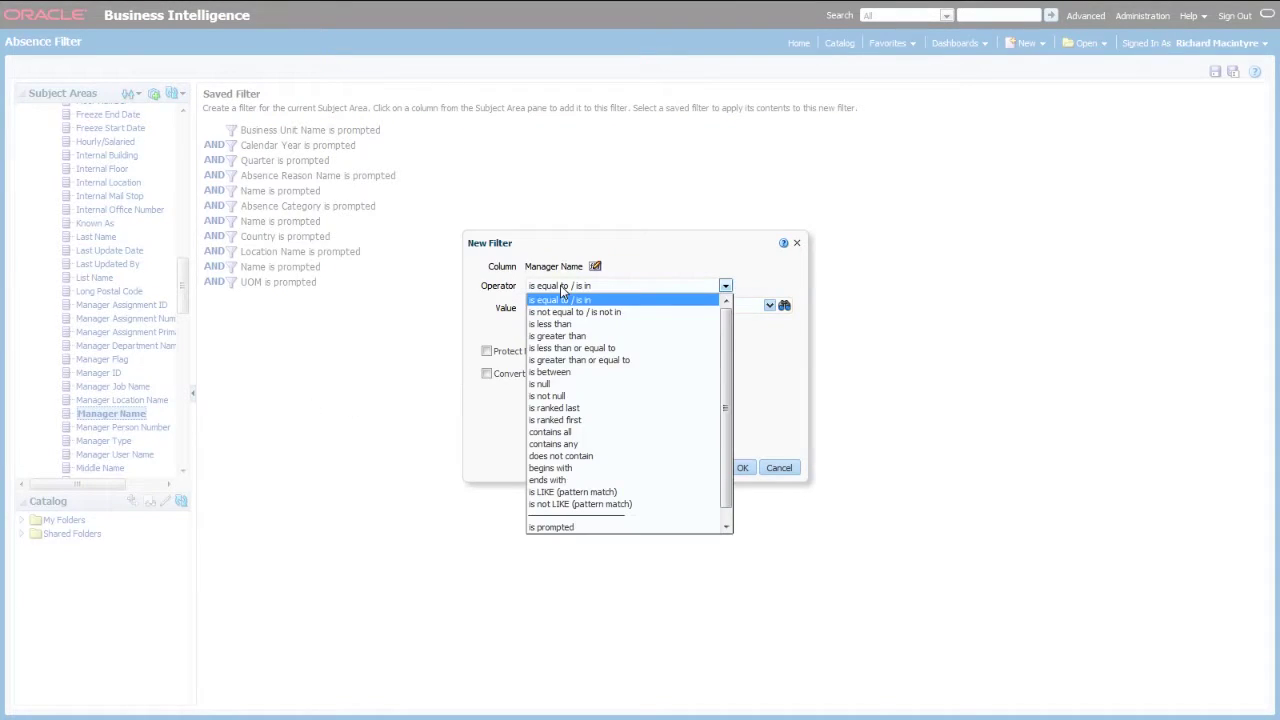
left_click(557, 527)
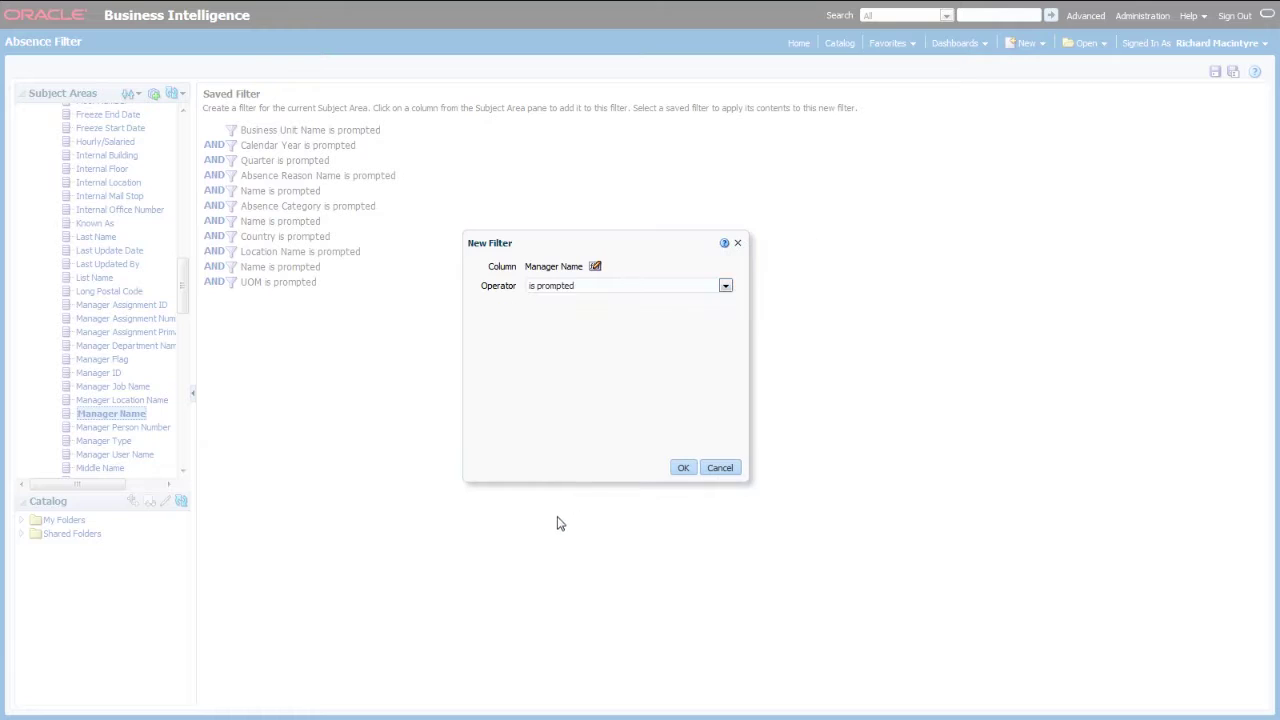
left_click(680, 468)
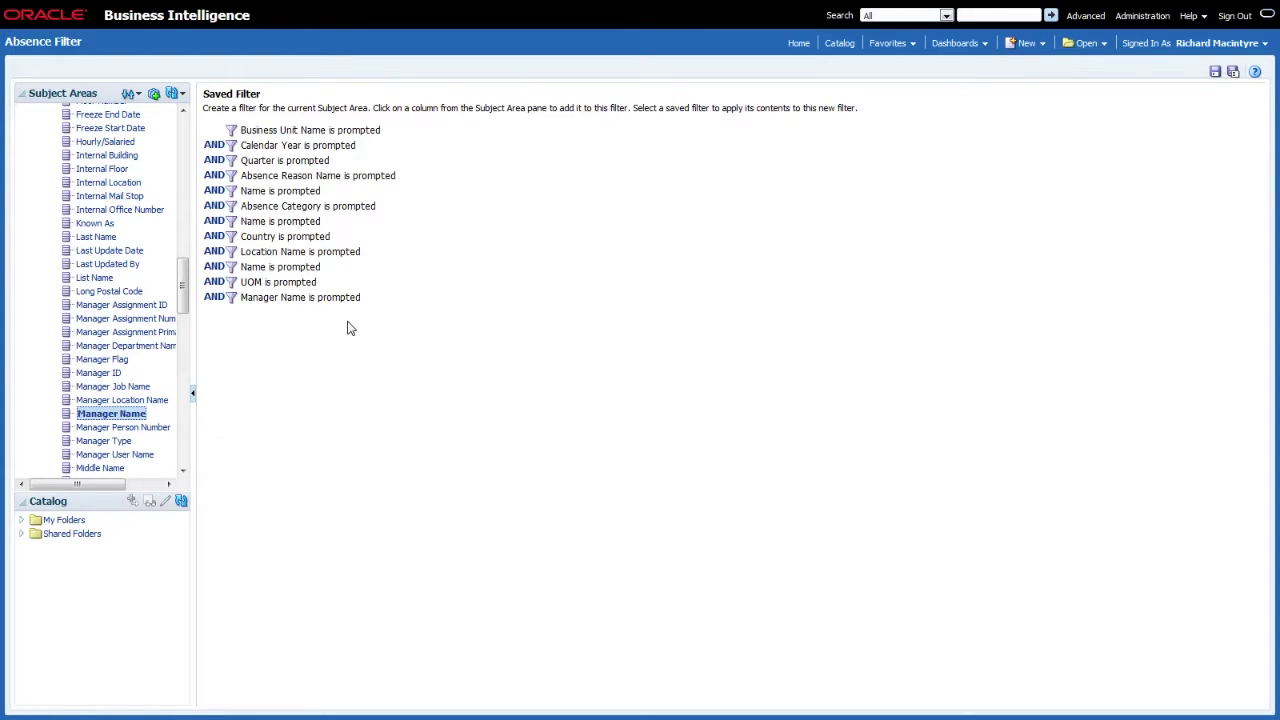
Step: Save the Absence Filter and open the favorite Sample OTBI Dashboards - Absence
left_click(1215, 72)
left_click(956, 43)
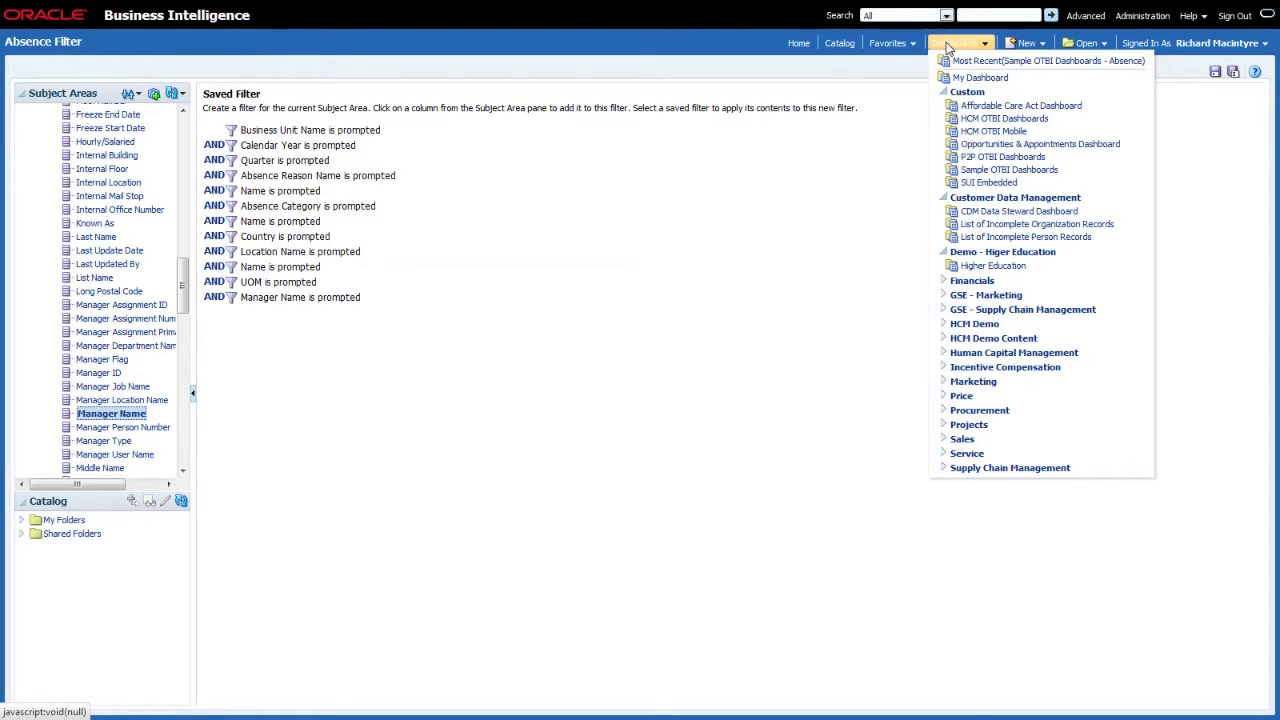
left_click(886, 46)
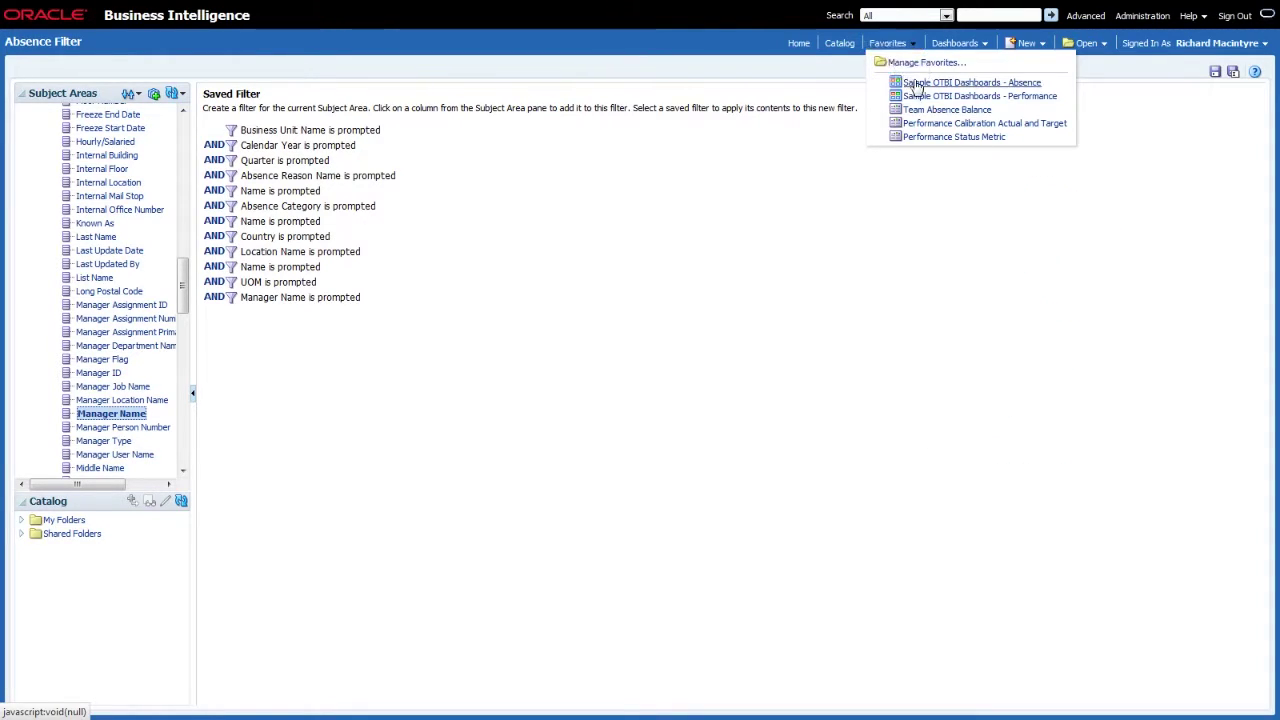
left_click(912, 85)
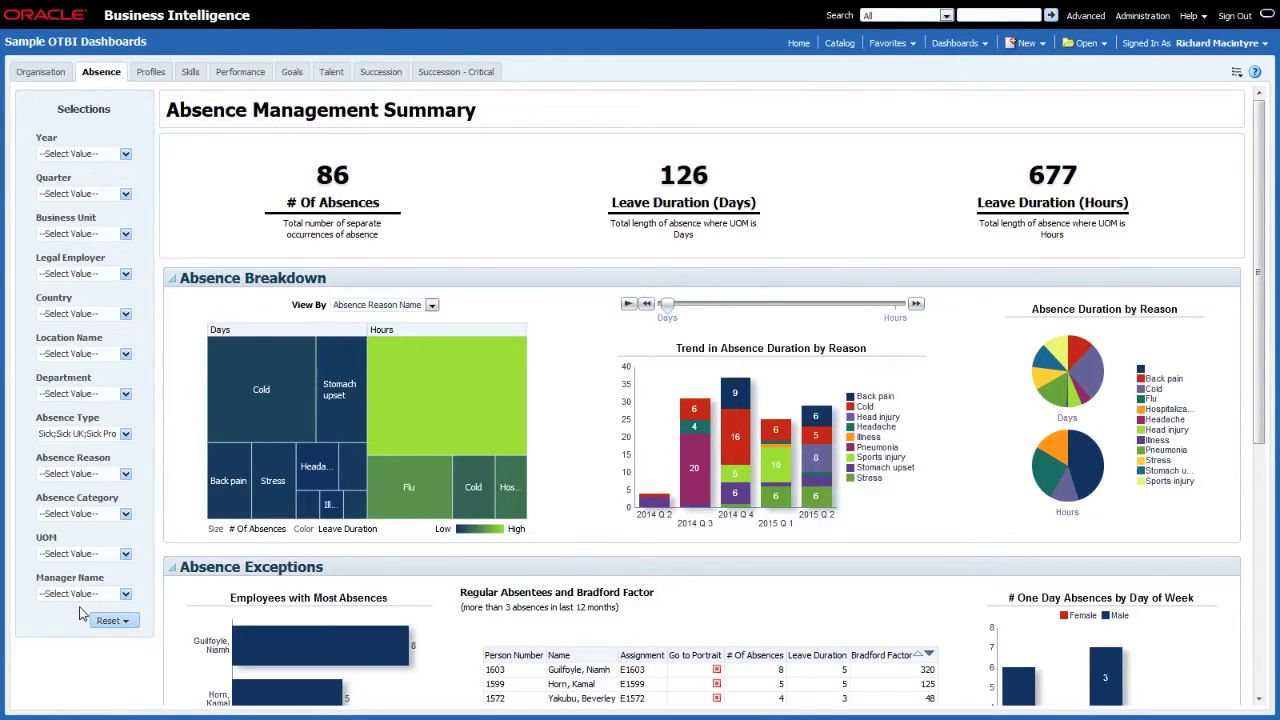
Step: Examine the choices offered by the dashboard's Manager Name prompt, then close the list
left_click(125, 594)
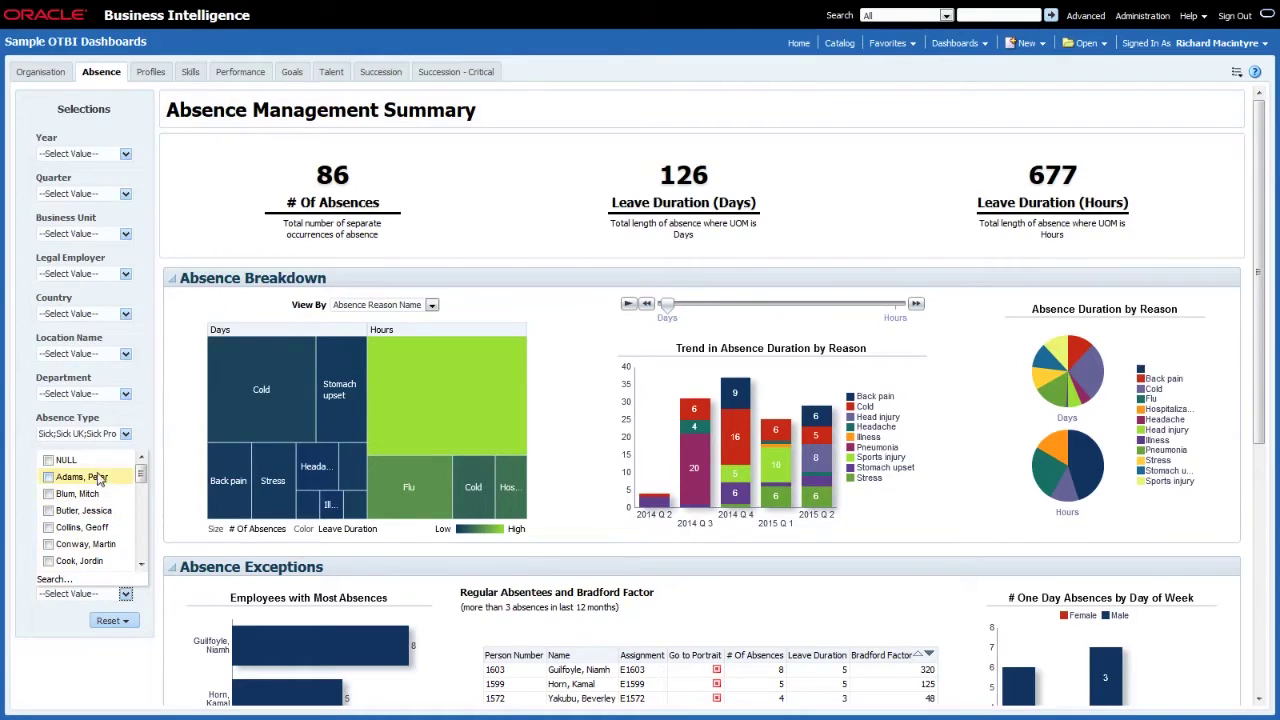
left_click_drag(141, 475, 142, 527)
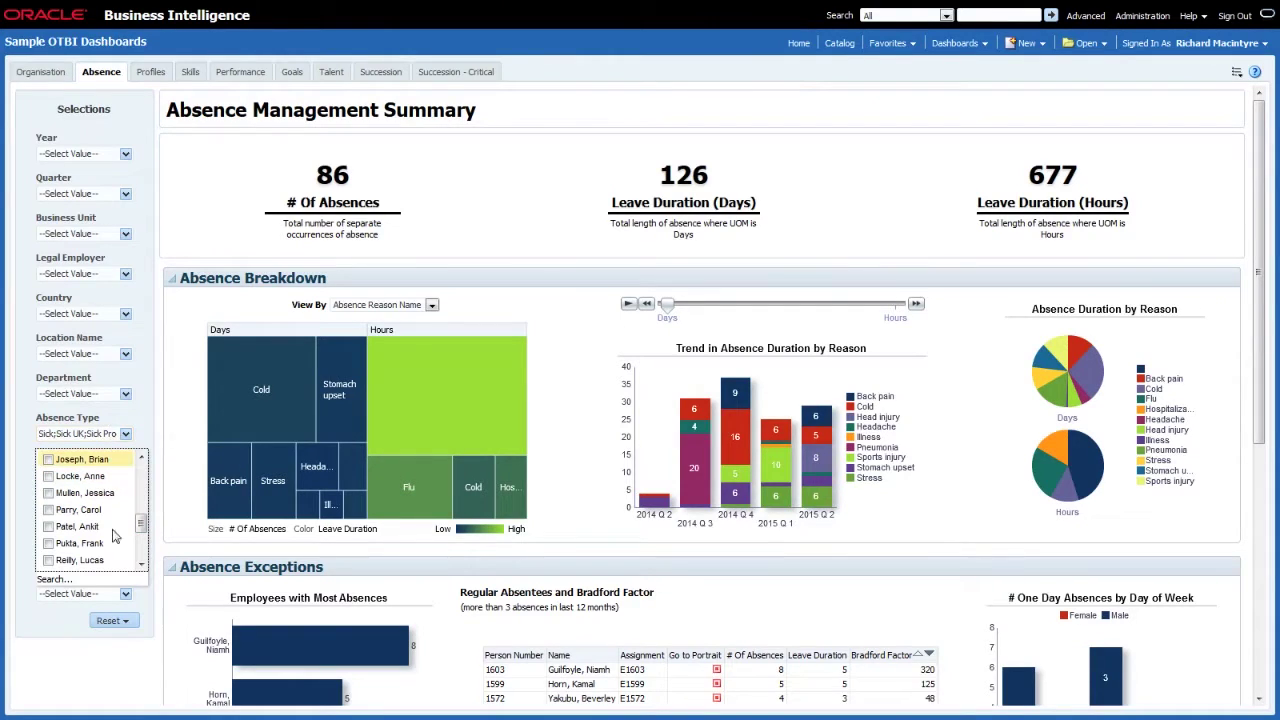
left_click_drag(142, 522, 141, 468)
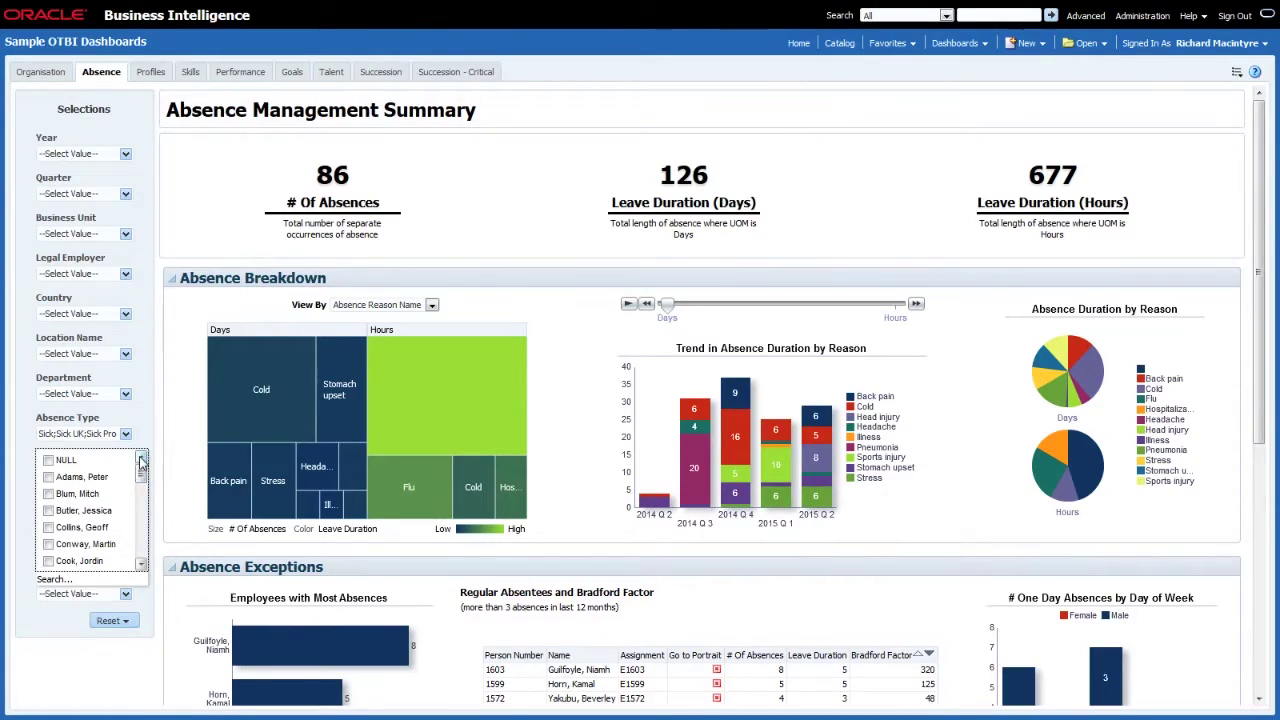
left_click(143, 432)
Step: Clear Sick and Sick UK in the Absence Type prompt so that only Sick Progress UK is selected
left_click(126, 435)
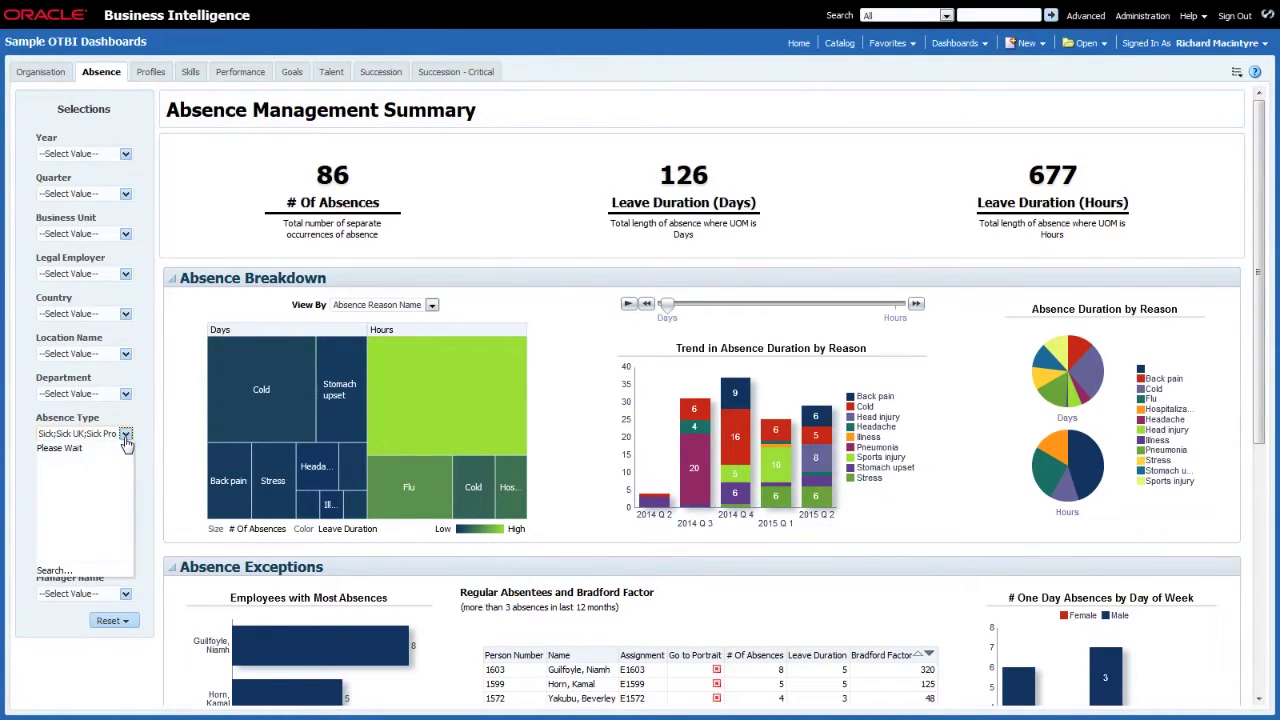
left_click_drag(147, 511, 147, 525)
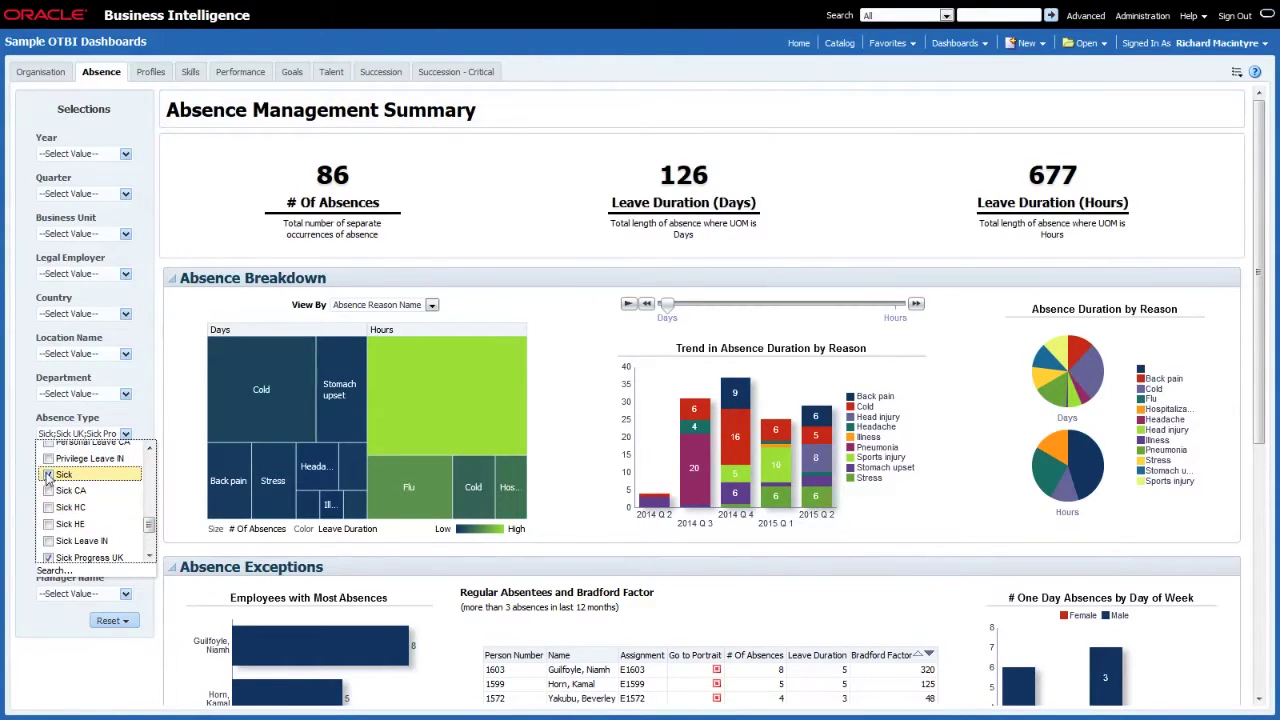
scroll(62, 500, "down", 3)
left_click(48, 504)
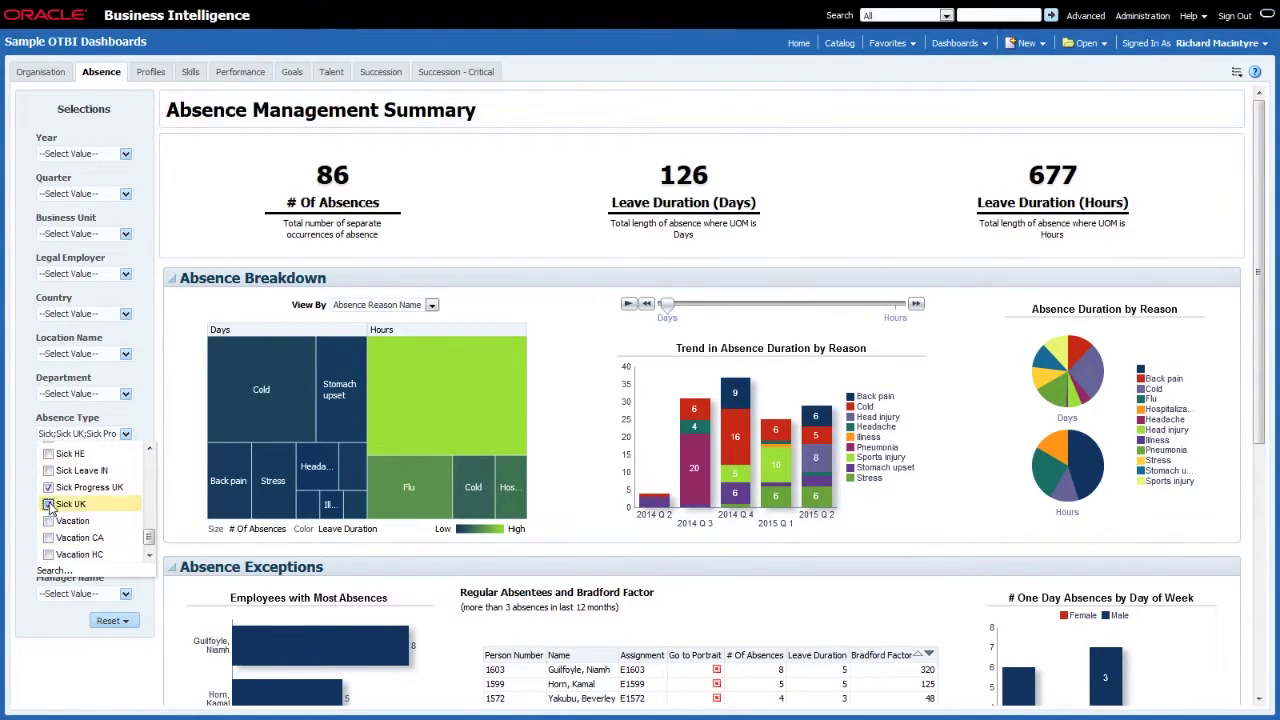
left_click(20, 492)
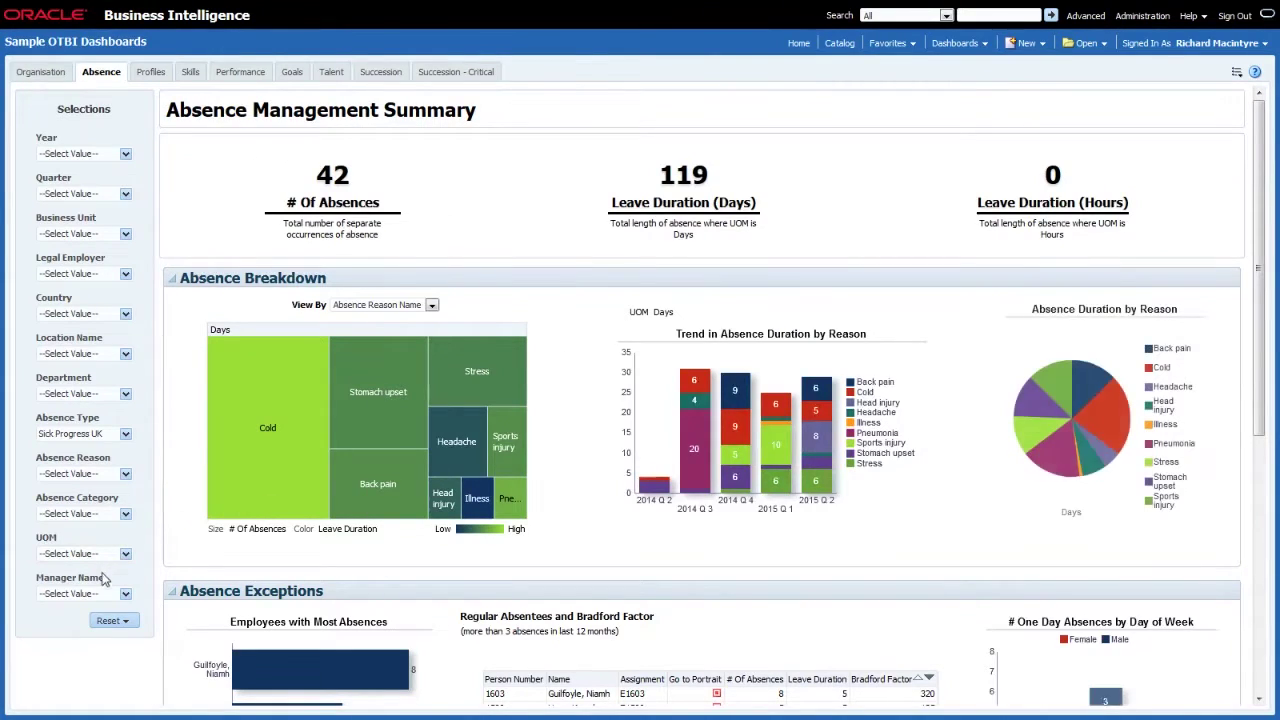
Step: Examine the choices of the Manager Name prompt under the narrowed absence type and select the fourth entry
left_click(125, 594)
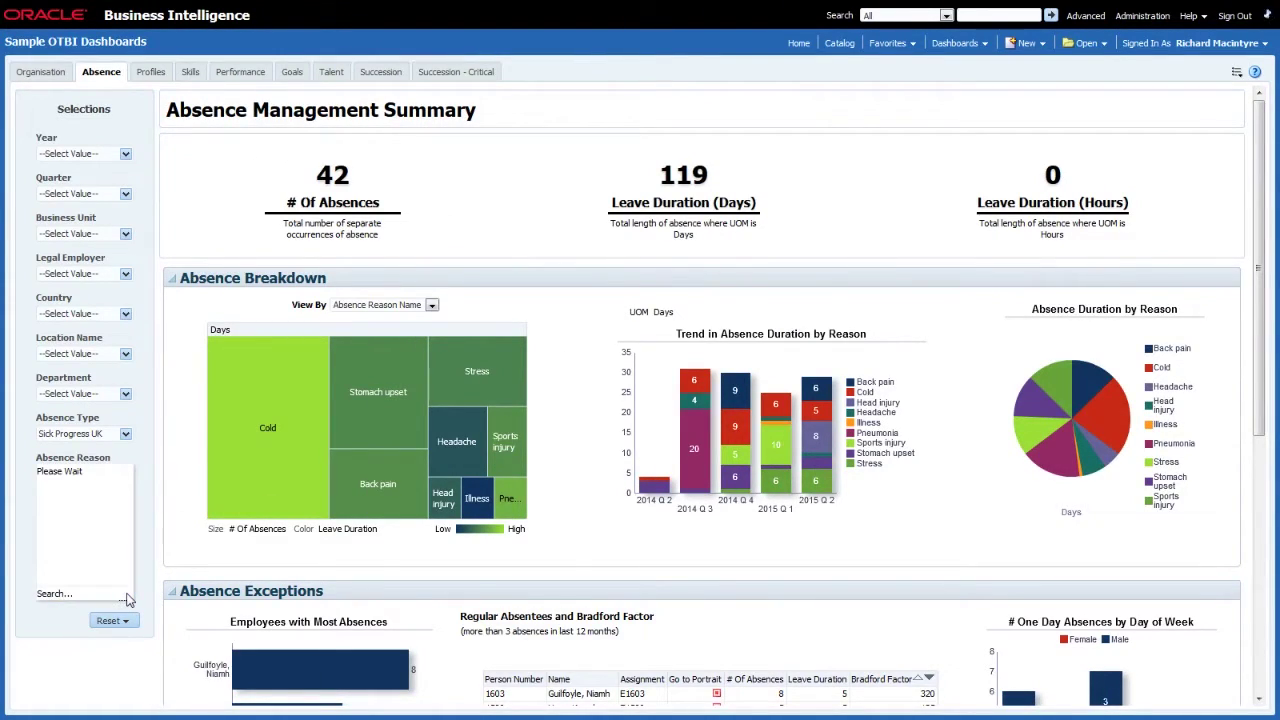
mouse_move(133, 490)
left_mouse_down()
mouse_move(133, 533)
mouse_move(133, 474)
left_mouse_up()
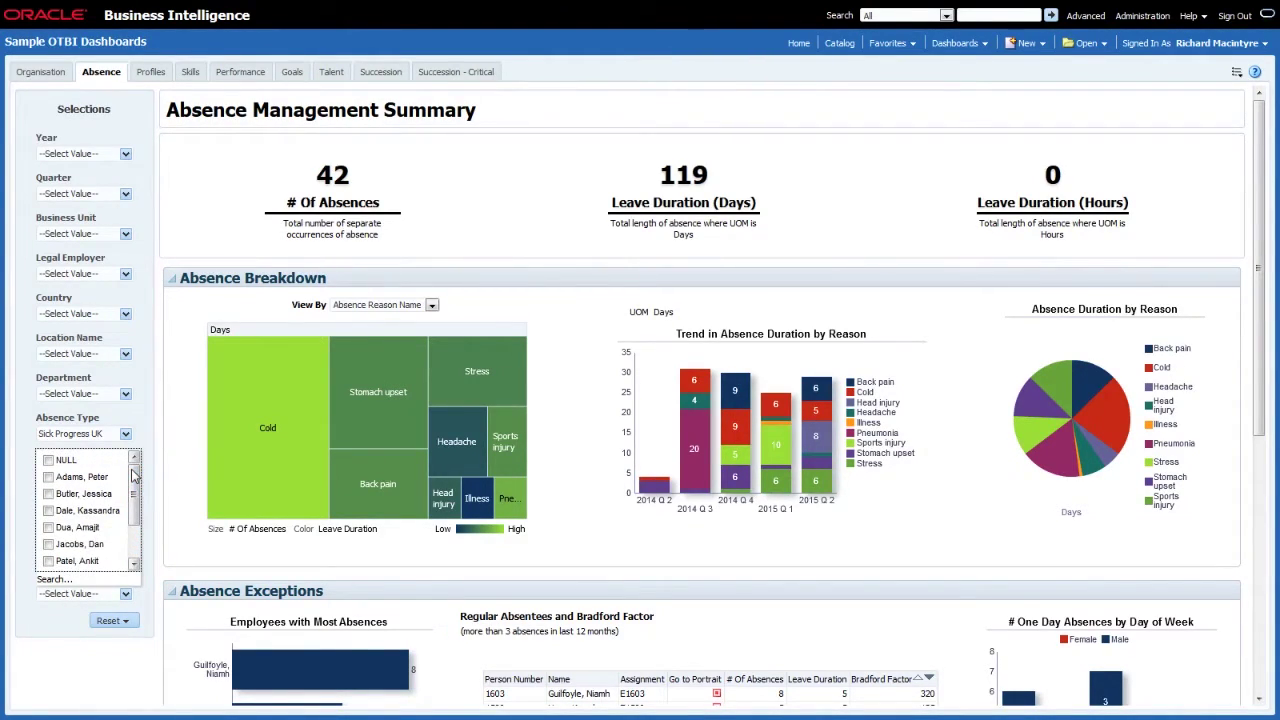
left_click(48, 511)
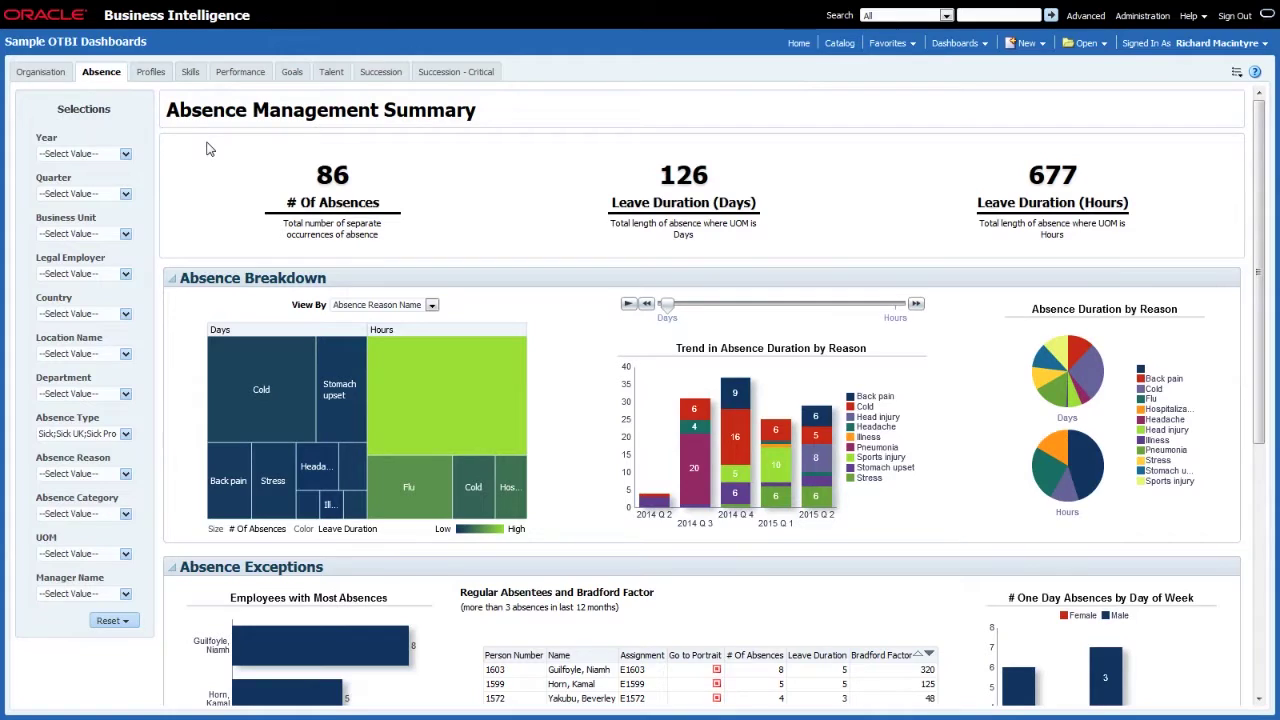
Step: View the dashboard's Performance page, then open the favorite analysis Performance Status Metric
left_click(238, 72)
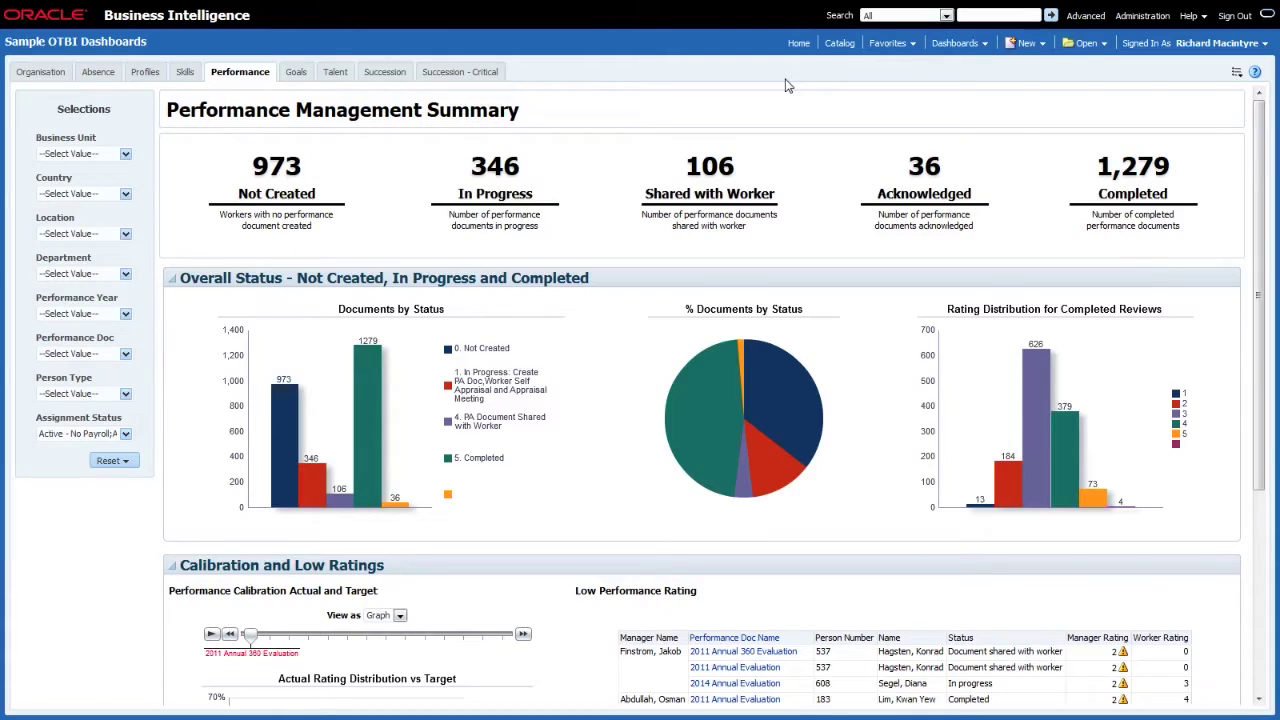
left_click(892, 48)
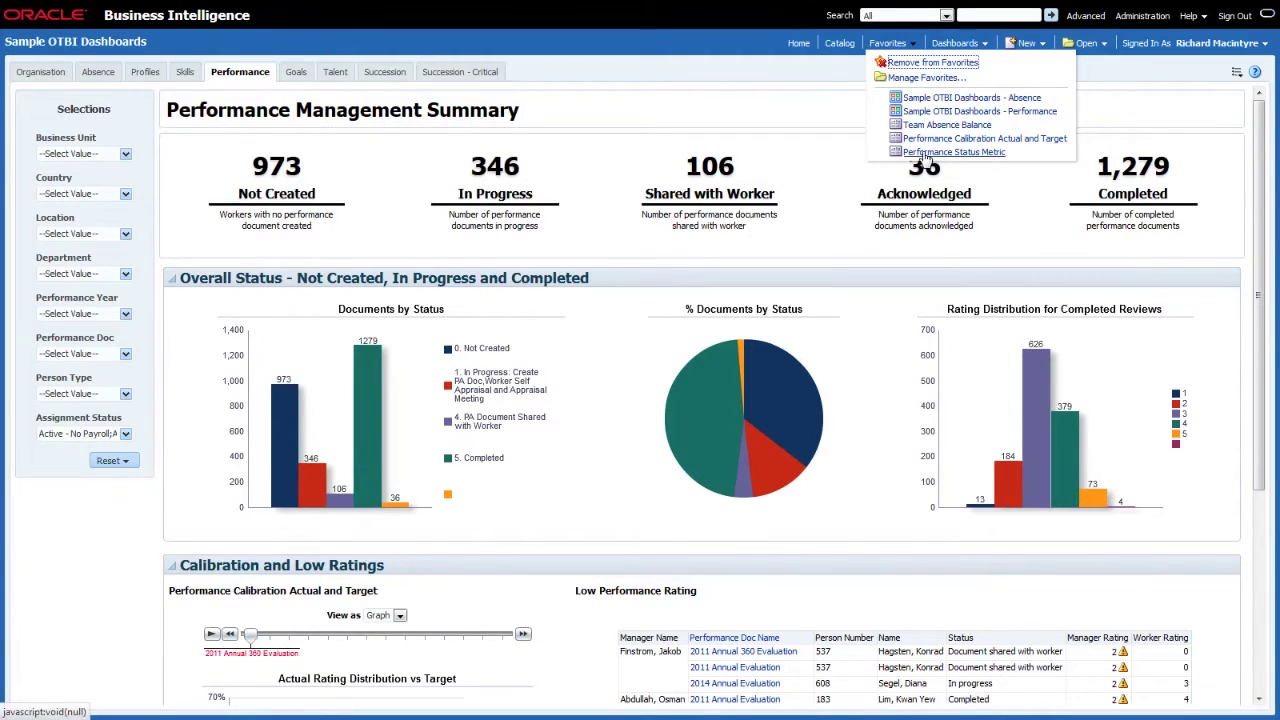
left_click(925, 152)
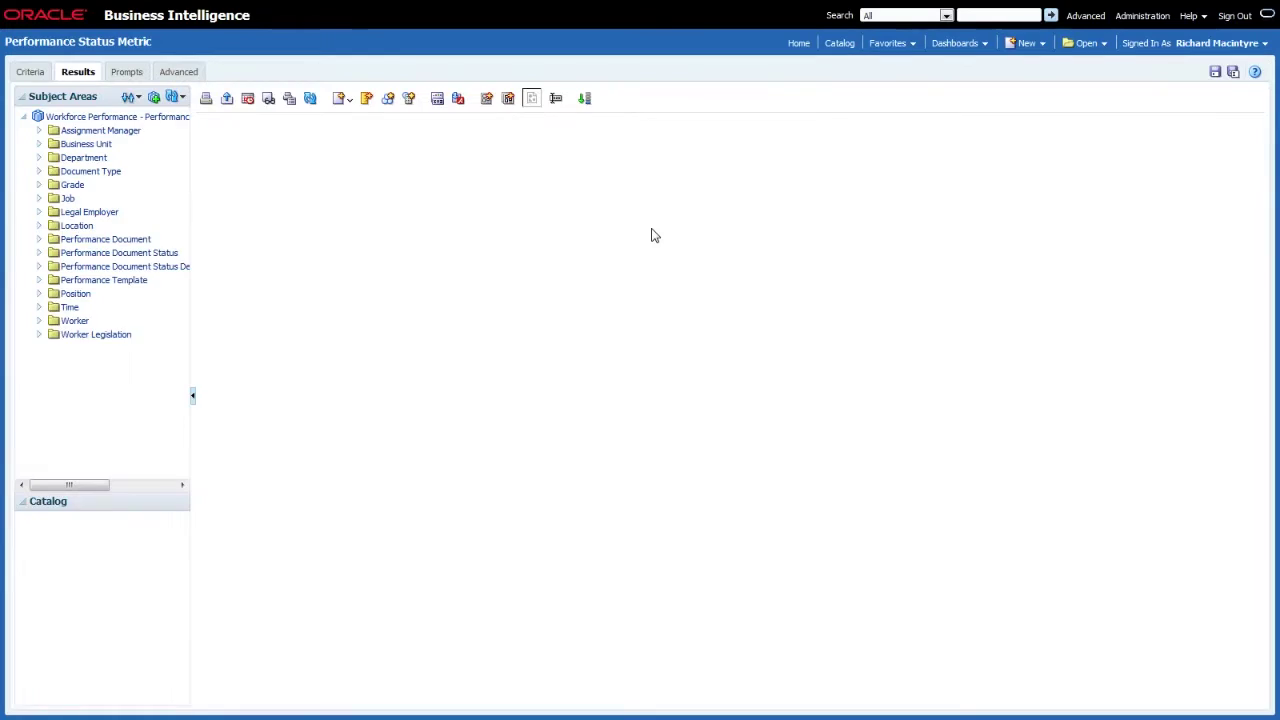
Step: Examine the contents of the saved Performance Doc Status Filter in the analysis criteria, then close the view
left_click(32, 74)
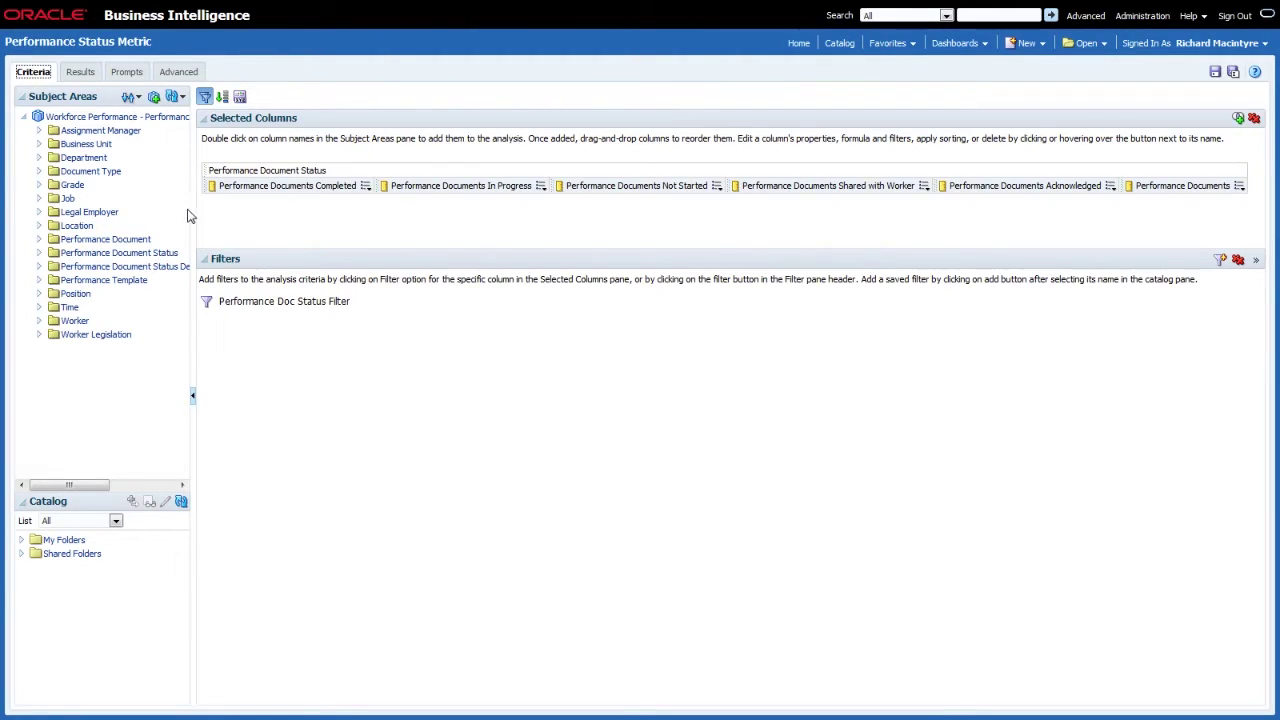
left_click_drag(371, 219, 371, 221)
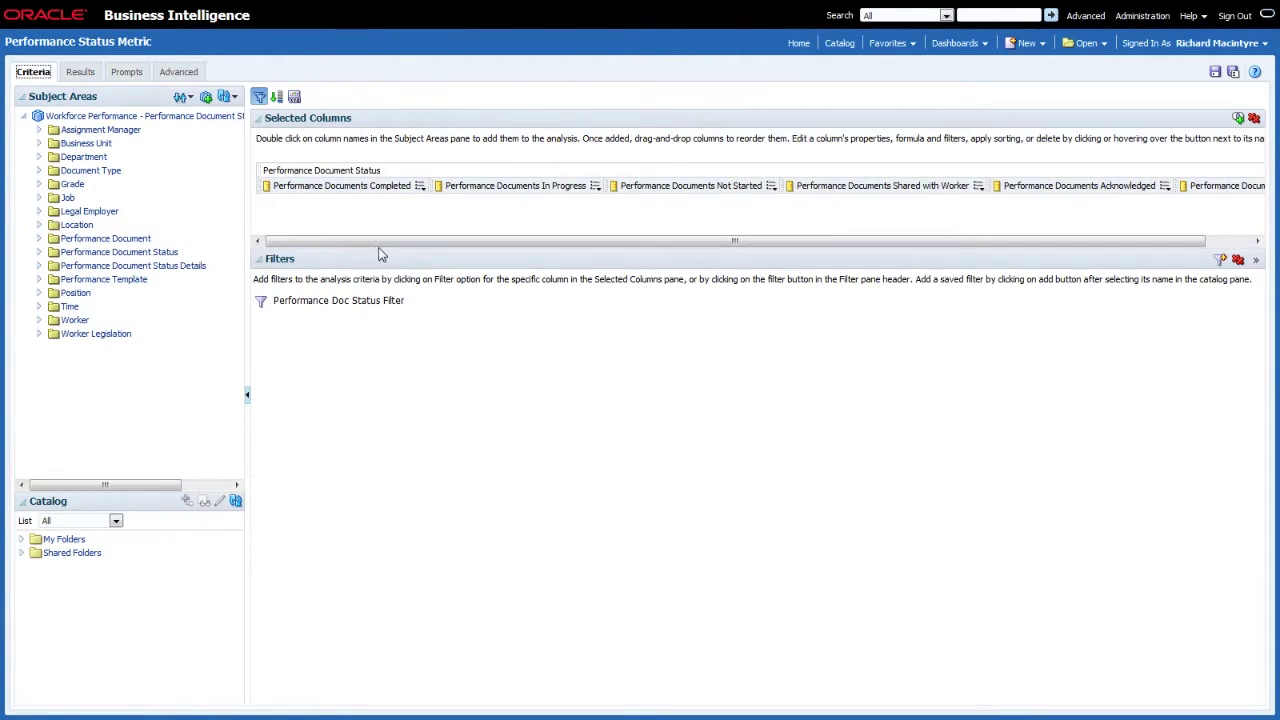
mouse_move(305, 305)
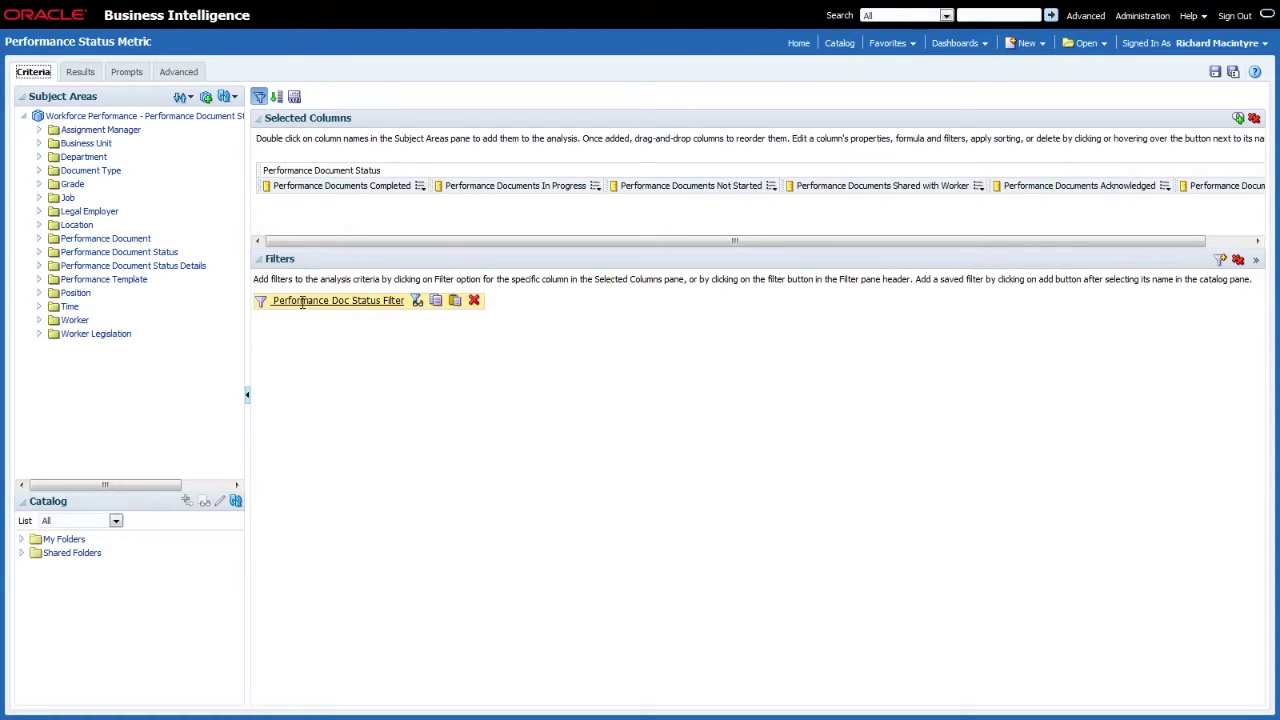
left_click(417, 301)
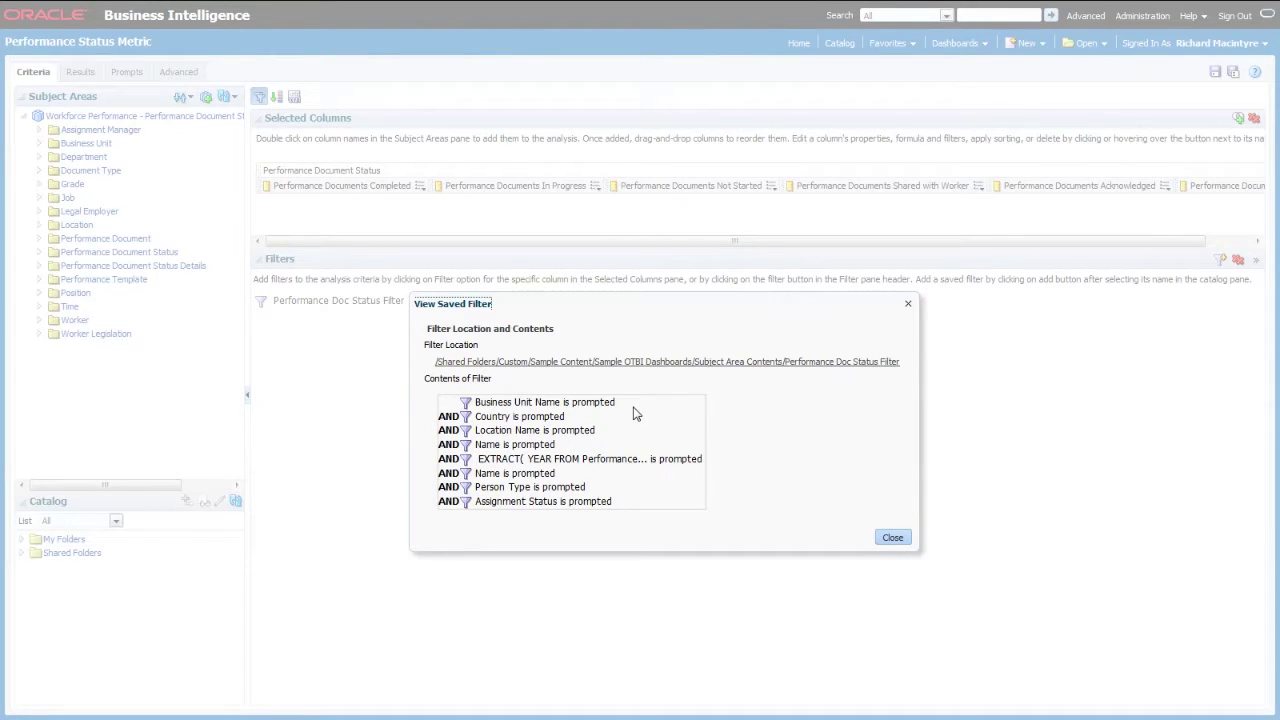
left_click(892, 537)
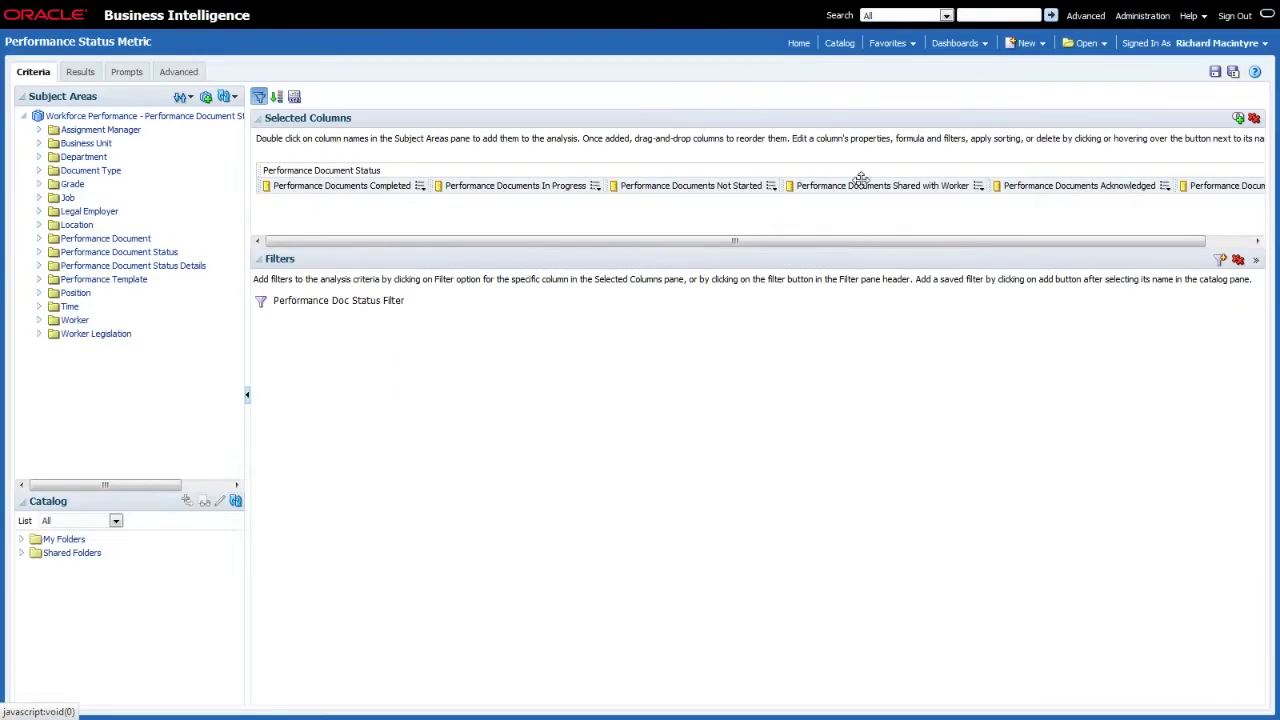
Step: Open the favorite Performance Calibration Actual and Target and examine the contents of its saved Performance Distribution Filter
left_click(910, 43)
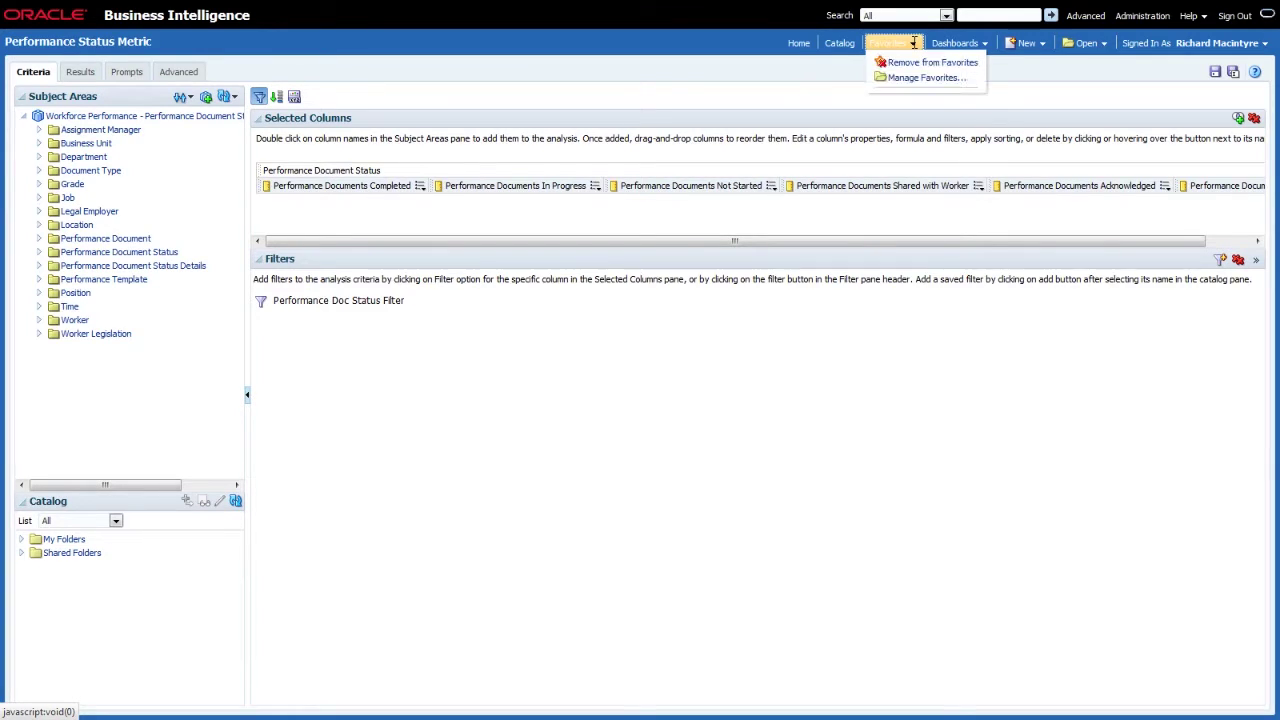
left_click(926, 140)
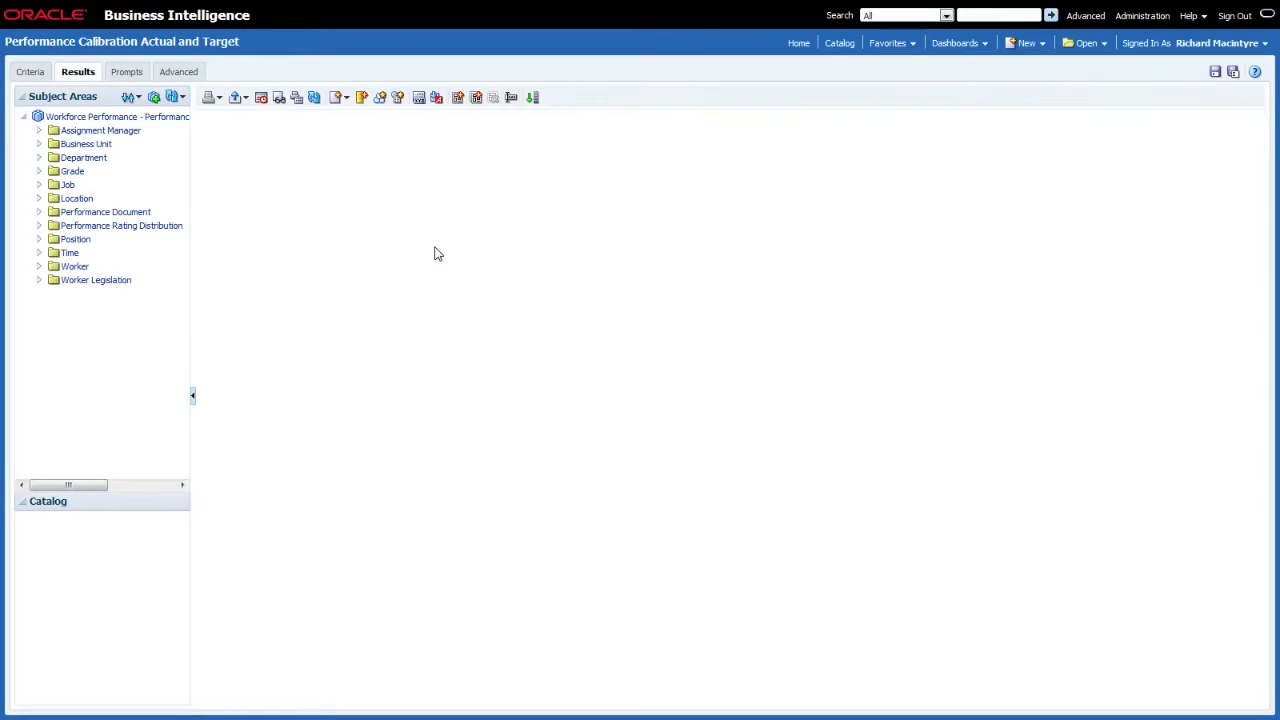
left_click(30, 73)
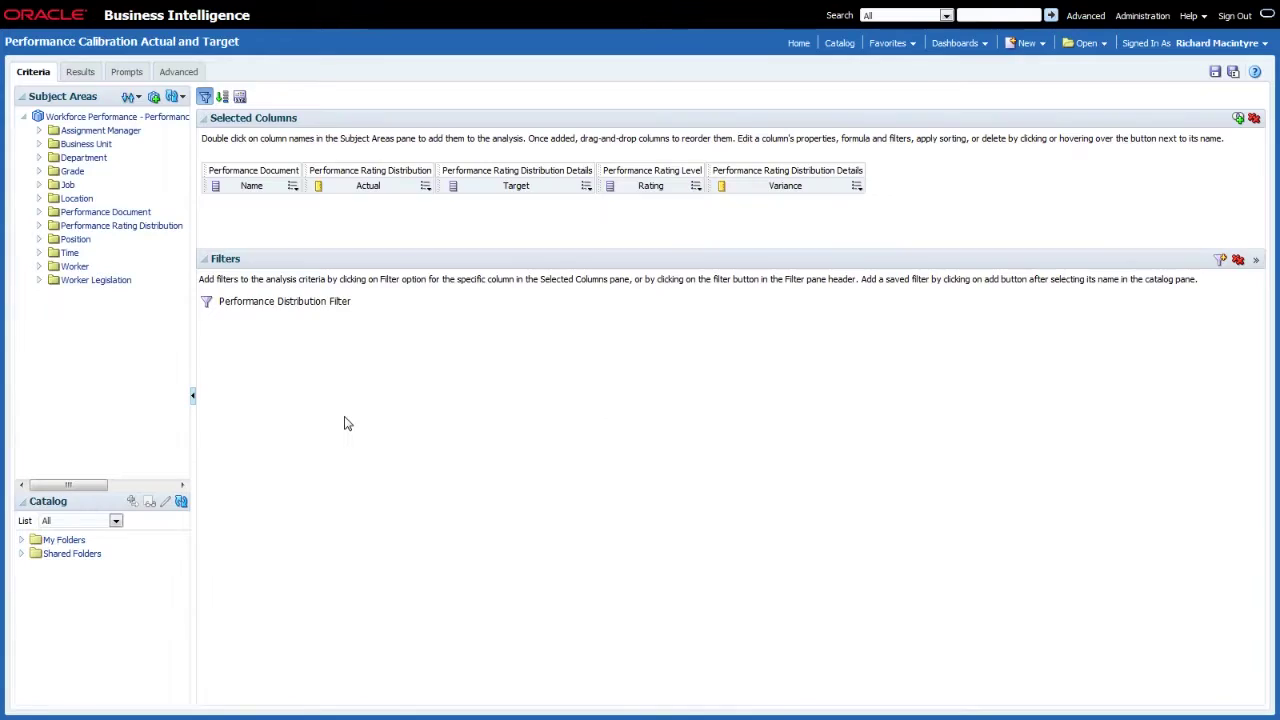
mouse_move(300, 302)
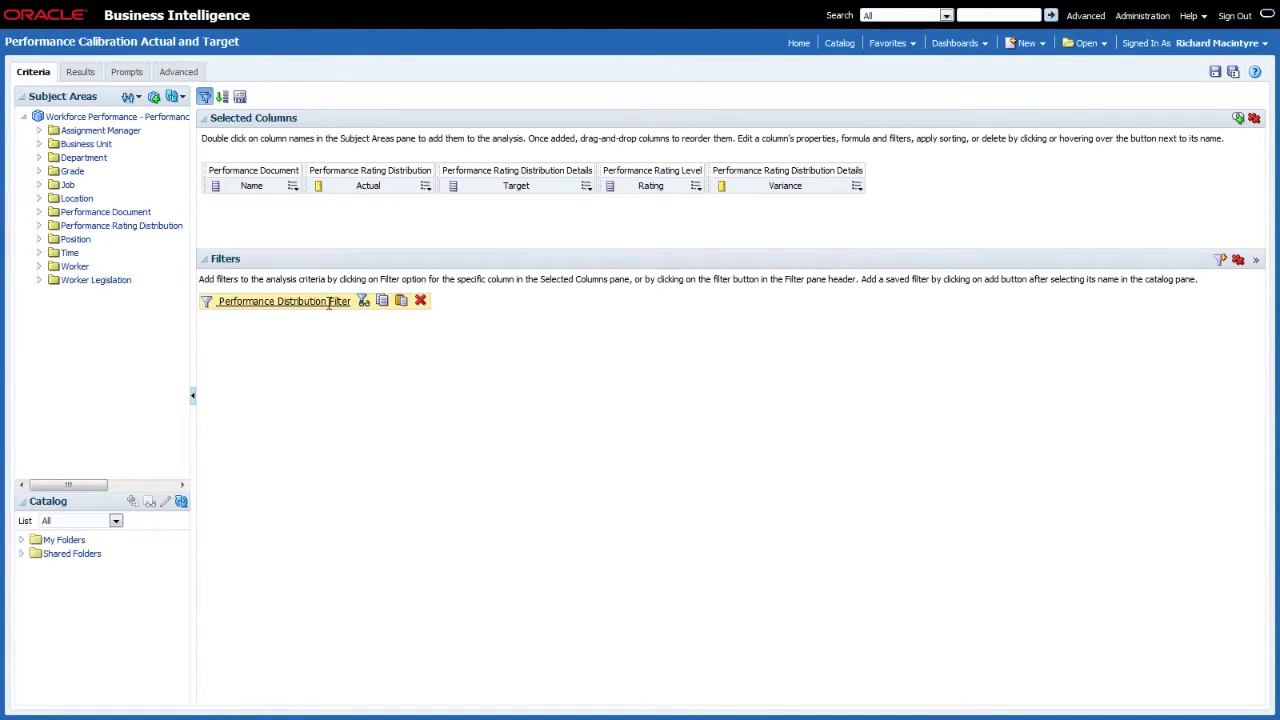
left_click(363, 301)
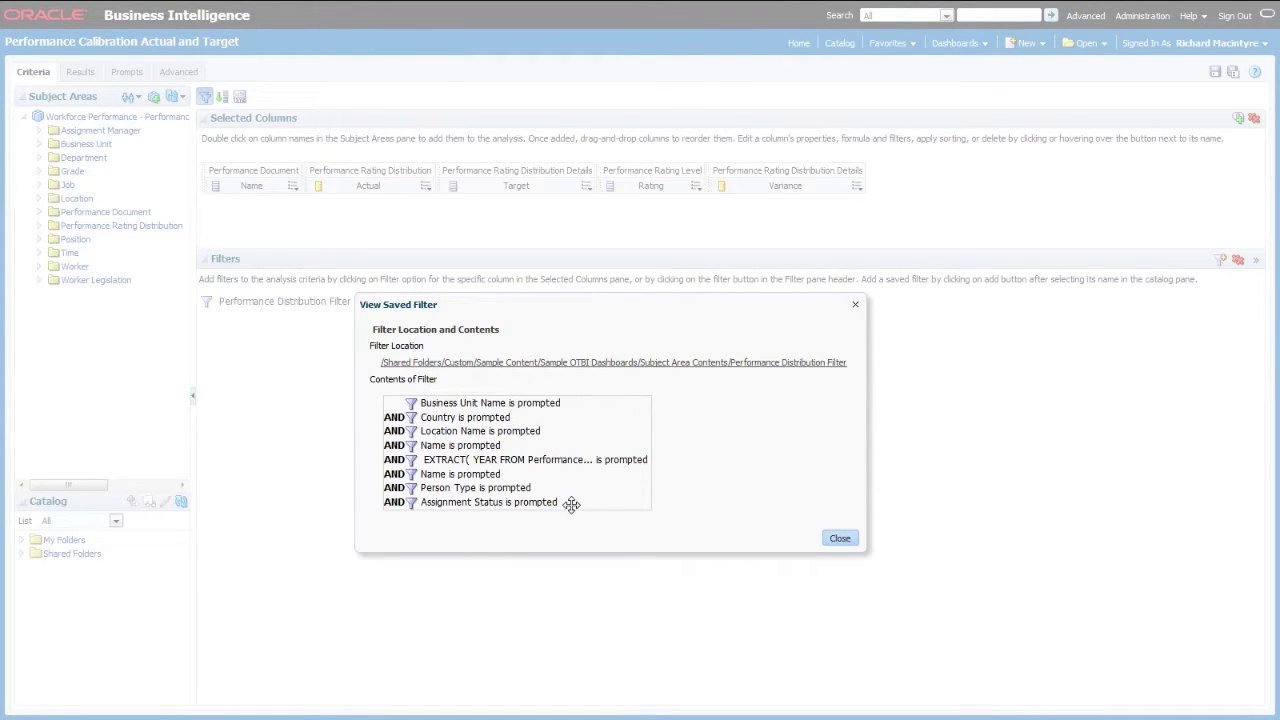
left_click(840, 538)
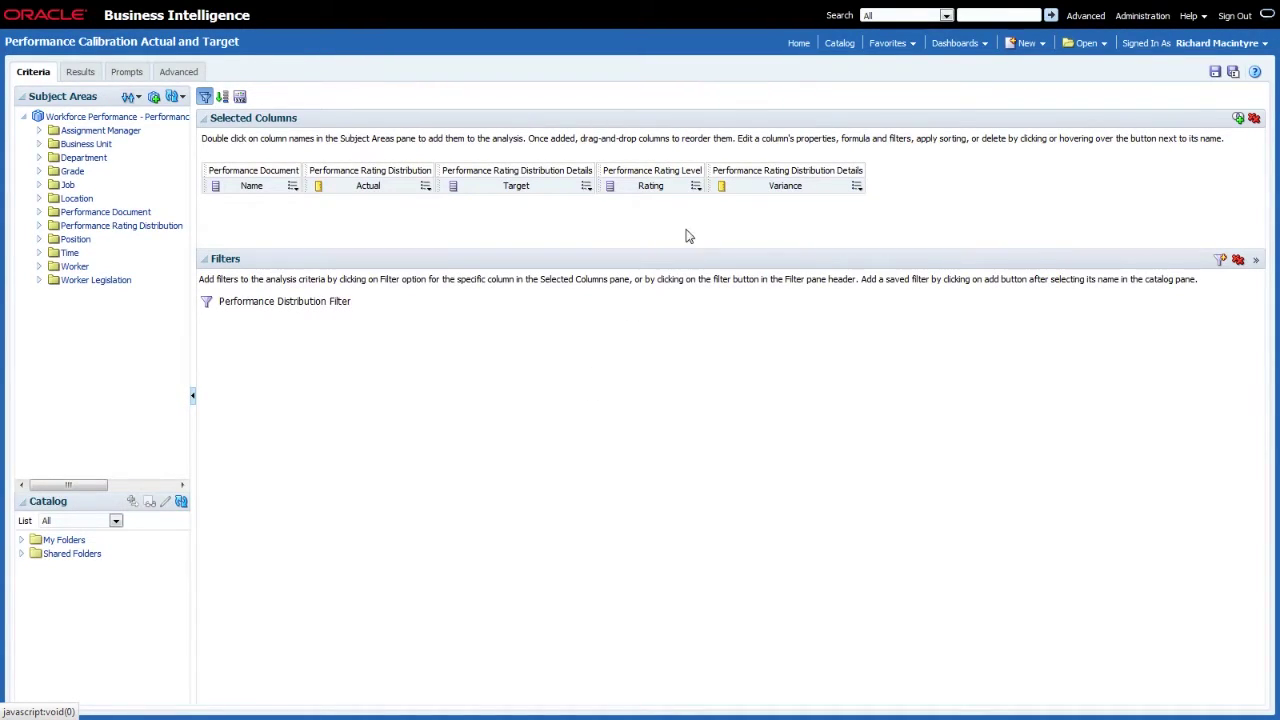
Step: Show the Subject Area Contents folder in the catalog and look through its Workforce Performance folders
left_click(838, 45)
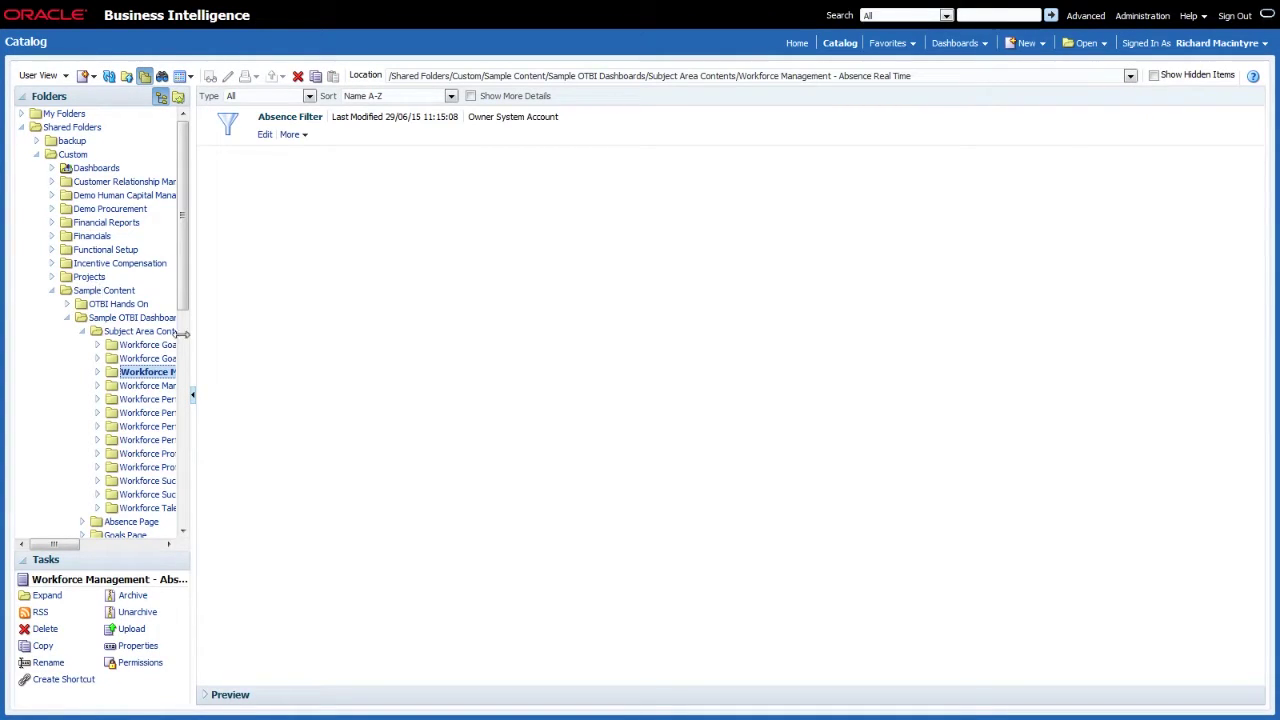
left_click_drag(191, 342, 267, 346)
left_click(156, 333)
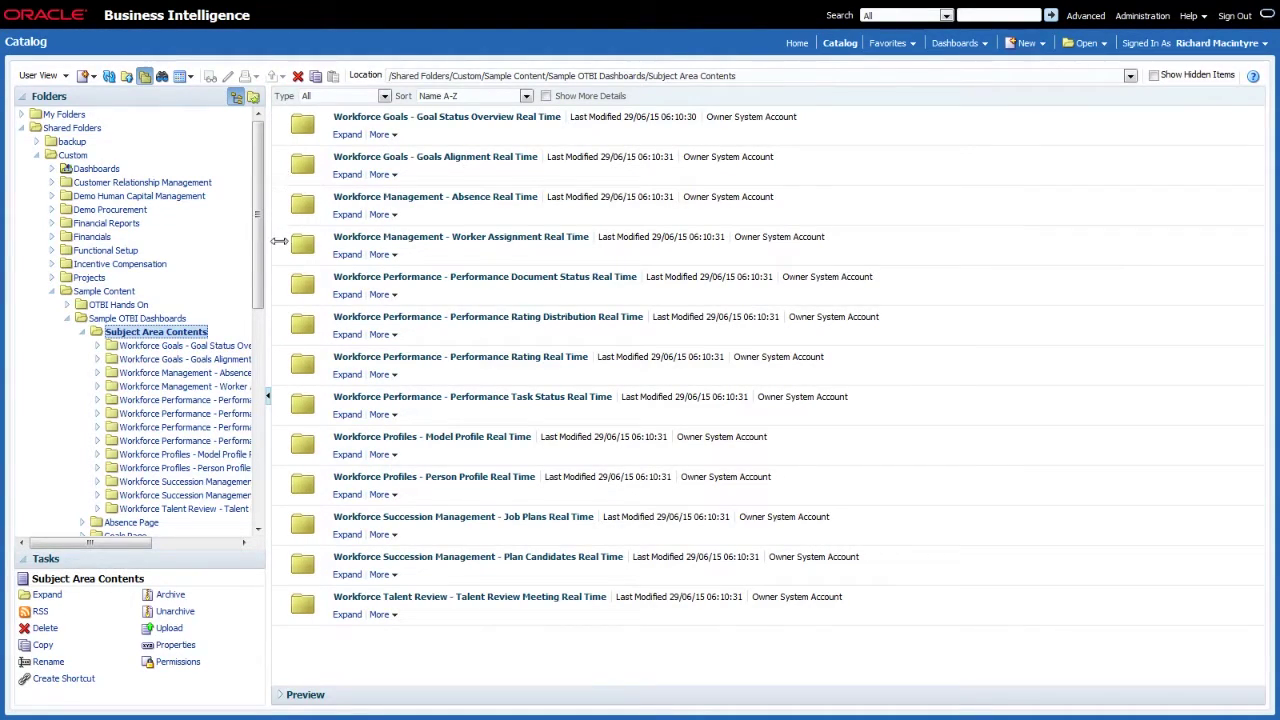
left_click(445, 296)
left_click(447, 338)
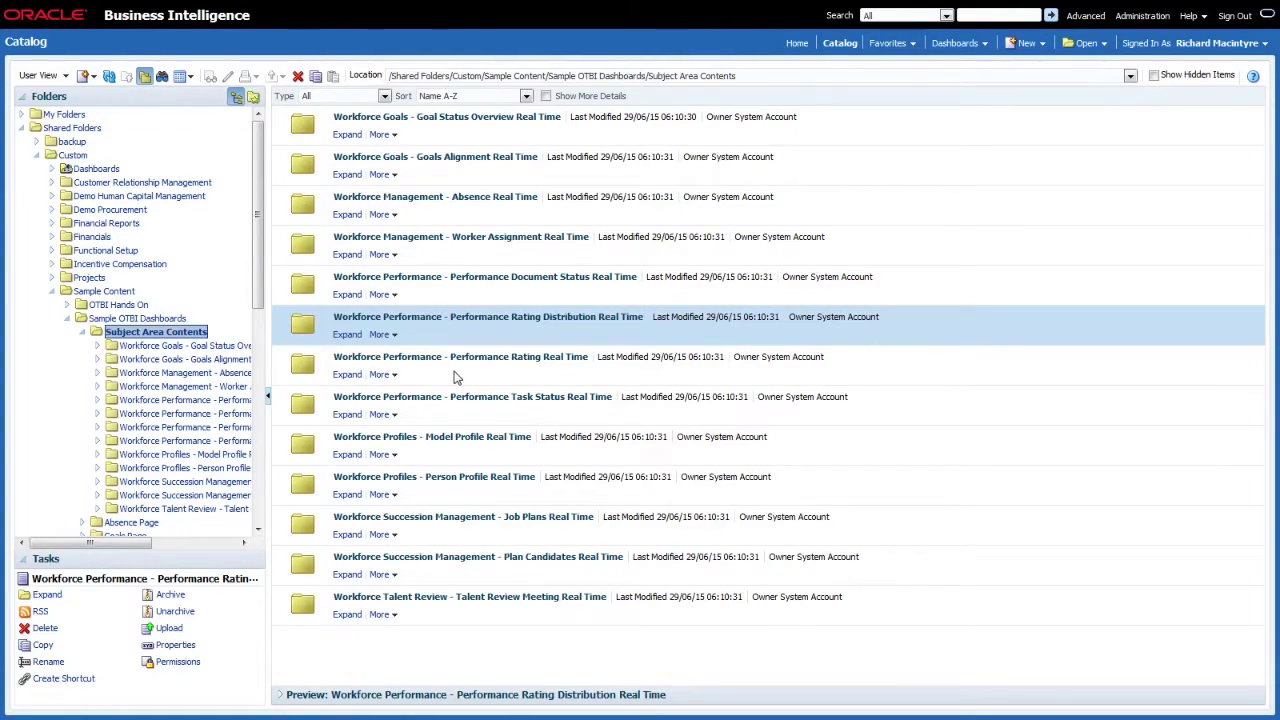
left_click(454, 371)
Step: Open the Performance Task Status Filter for editing from the Workforce Performance - Performance Task Status Real Time folder
left_click(467, 420)
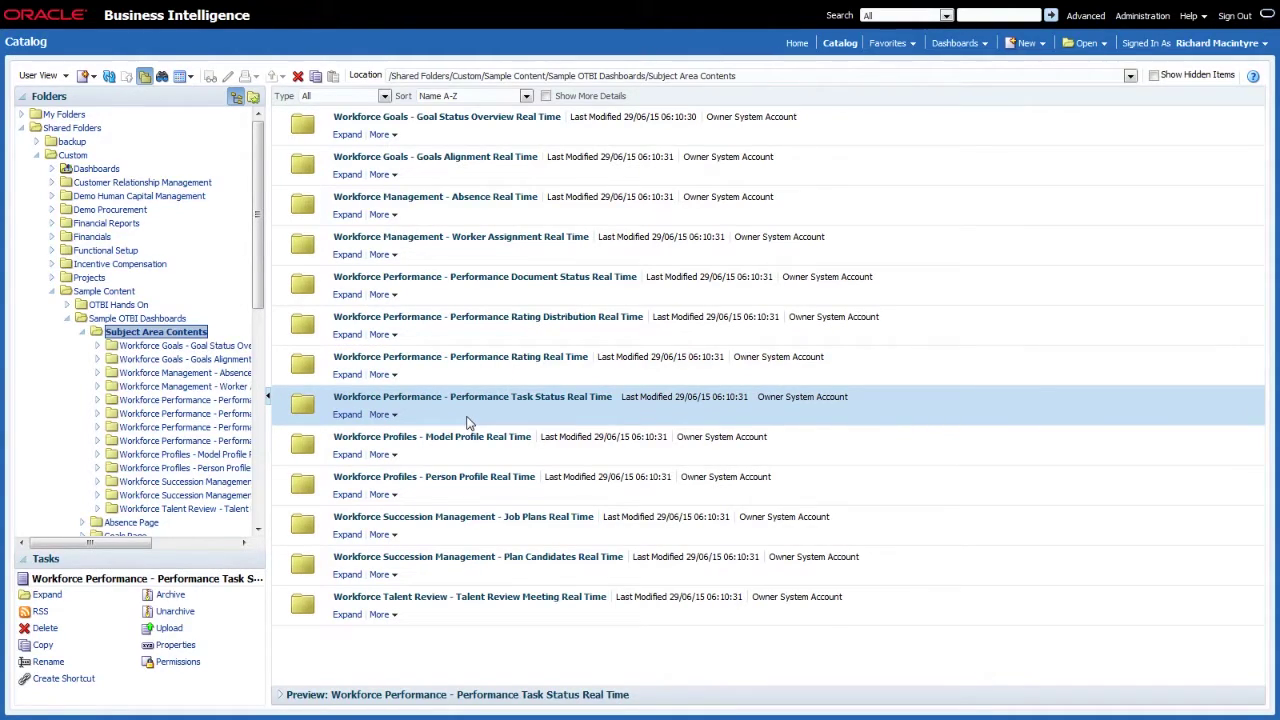
left_click(347, 415)
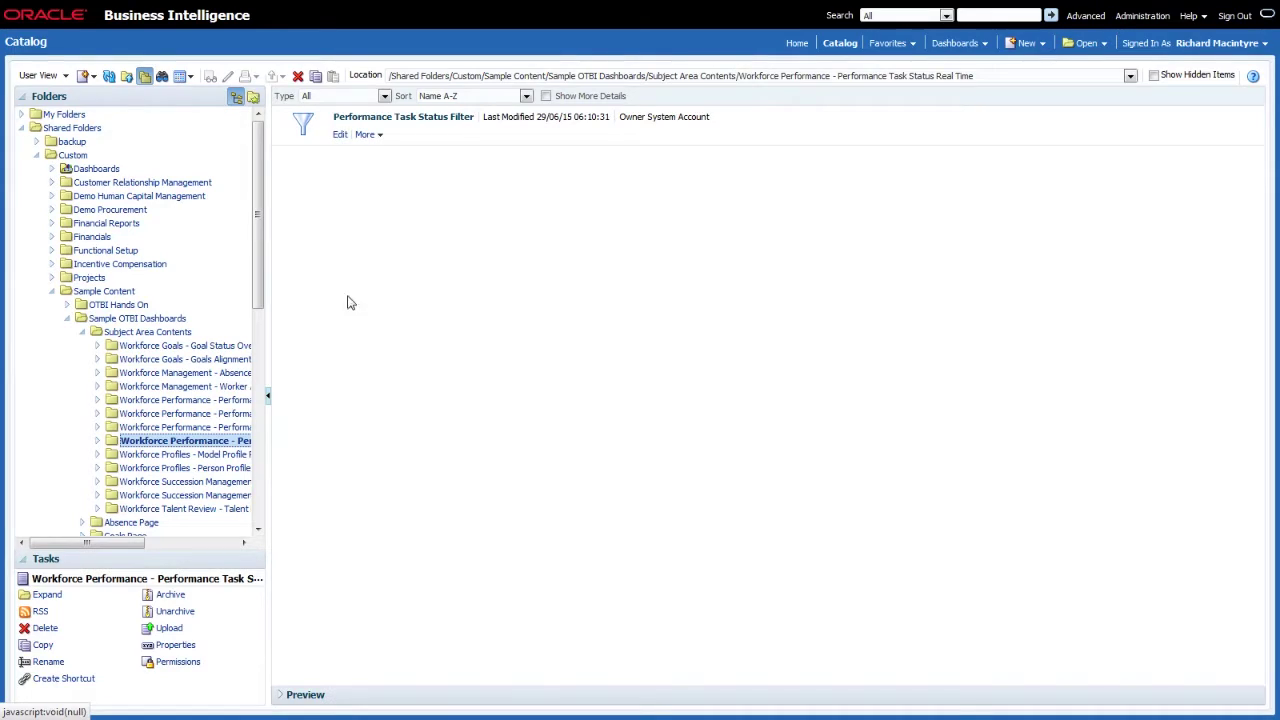
left_click(340, 137)
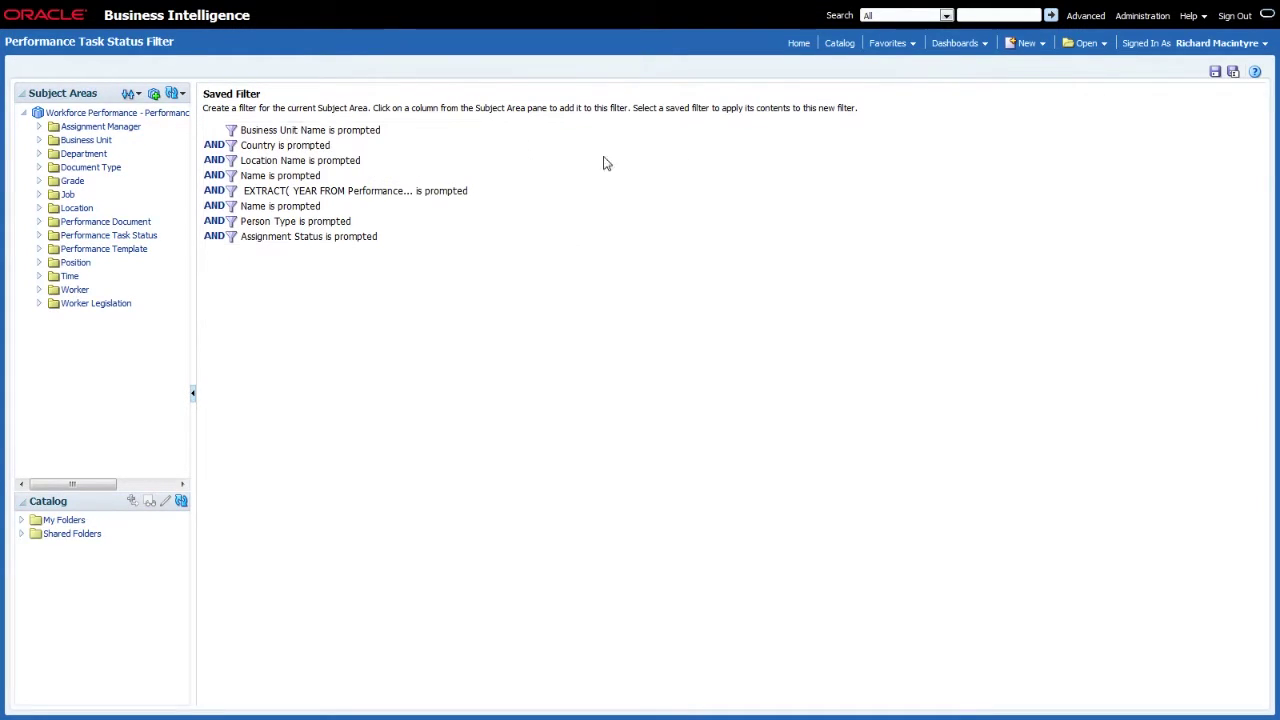
Step: Return to Sample OTBI Dashboards - Performance and select a year in the Performance Year prompt
left_click(962, 44)
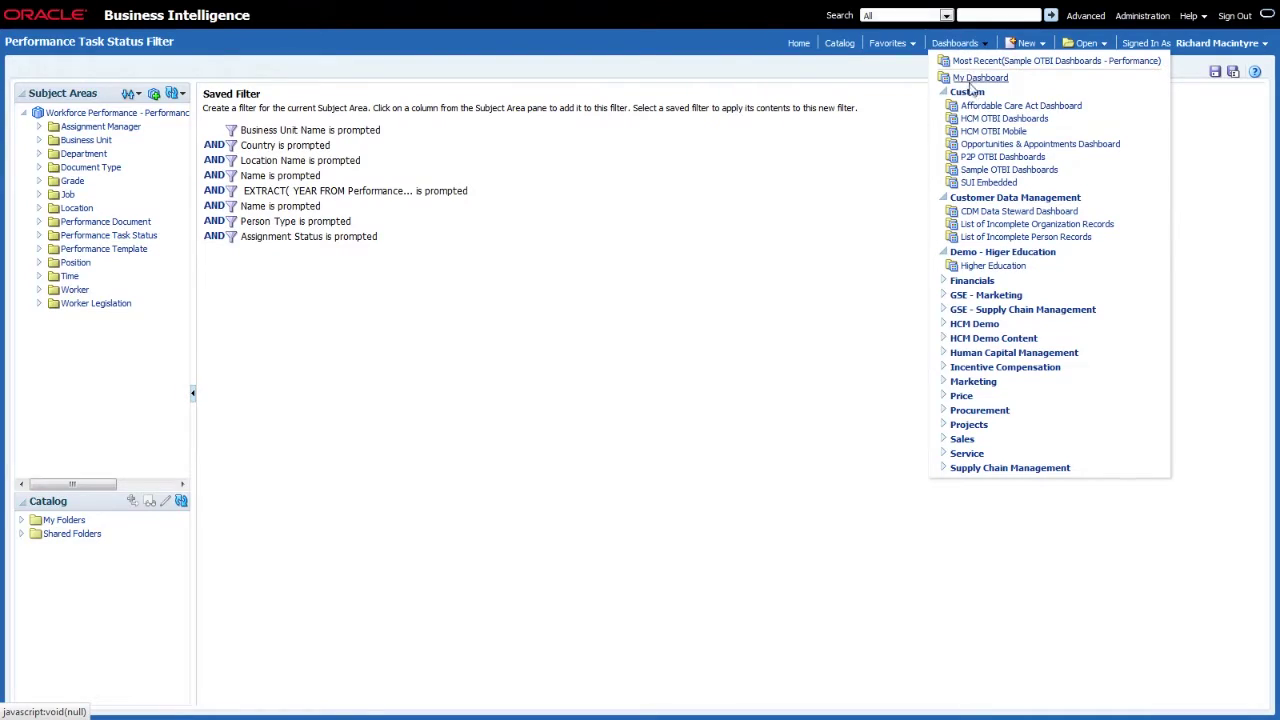
left_click(975, 60)
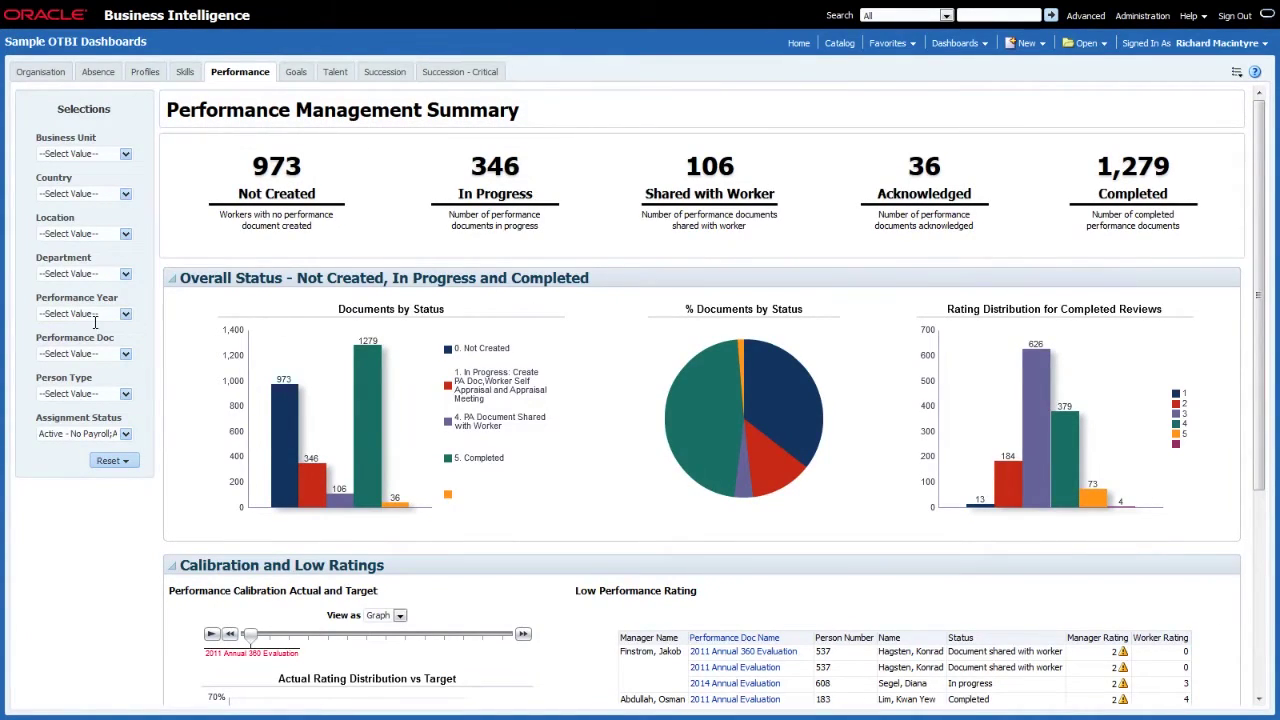
left_click(126, 315)
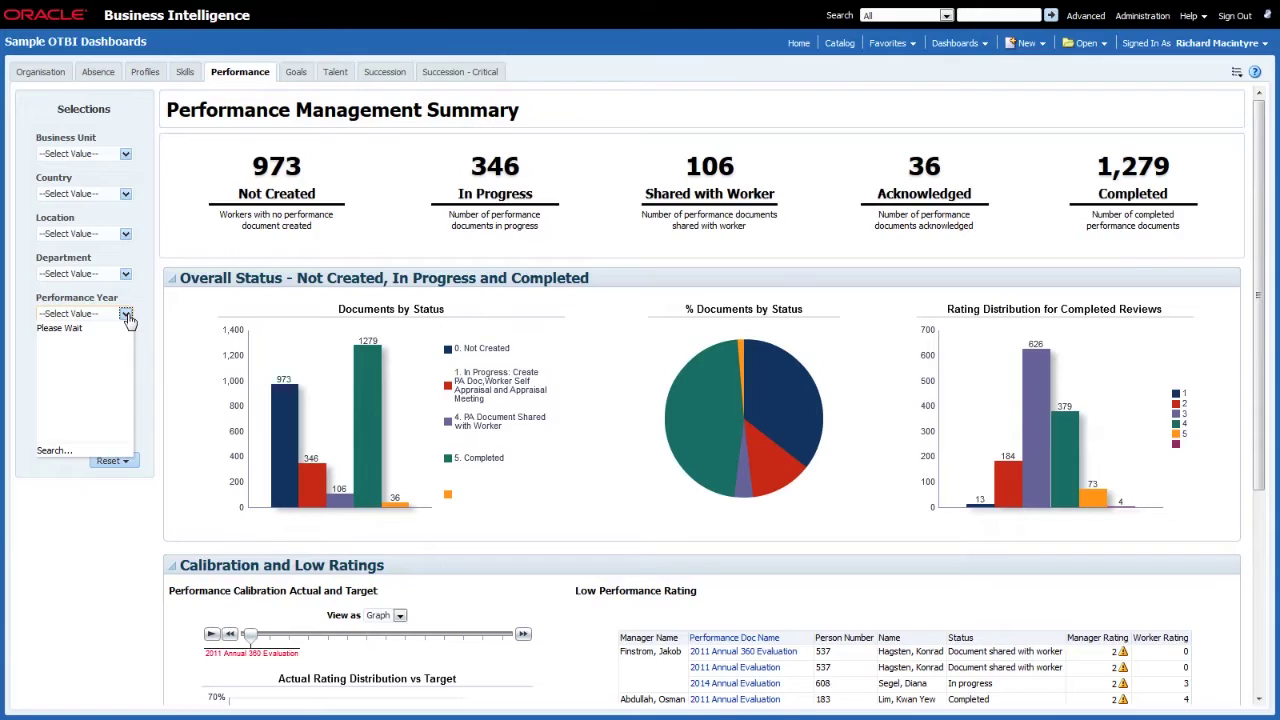
left_click(48, 381)
left_click(21, 335)
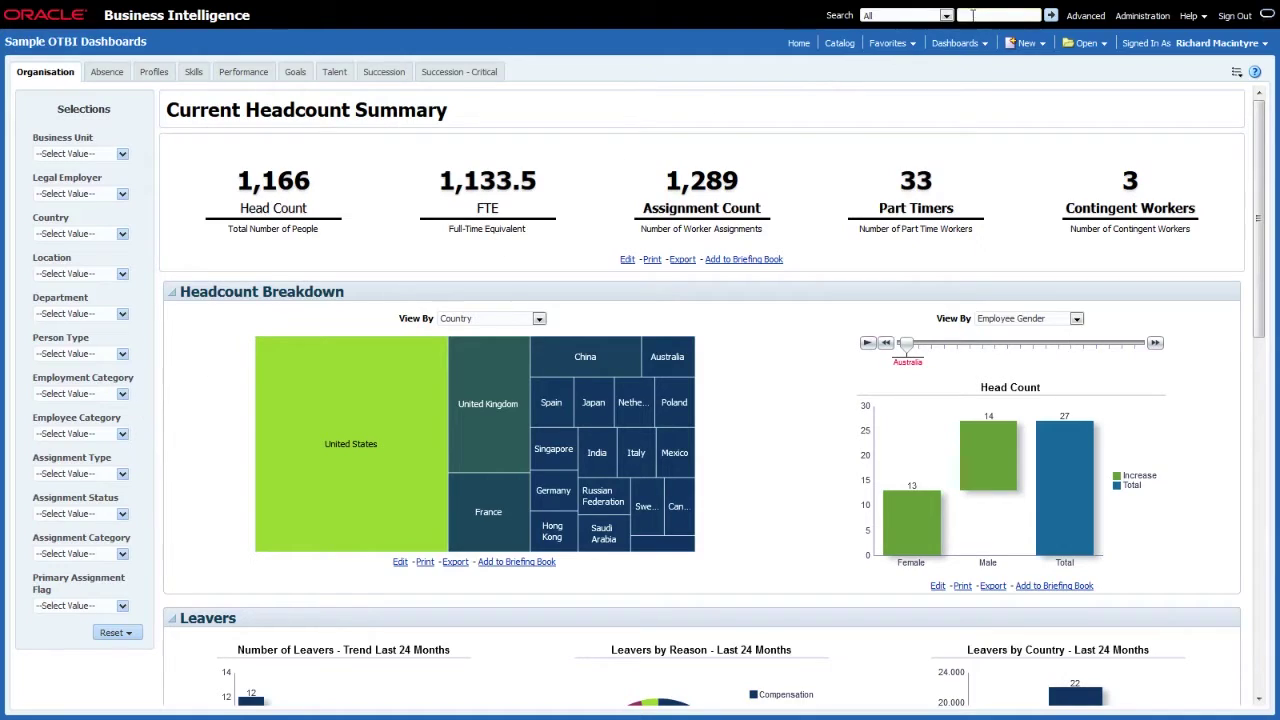
Step: Open the favorite analysis Headcount Person ID and widen the subject area pane
left_click(891, 46)
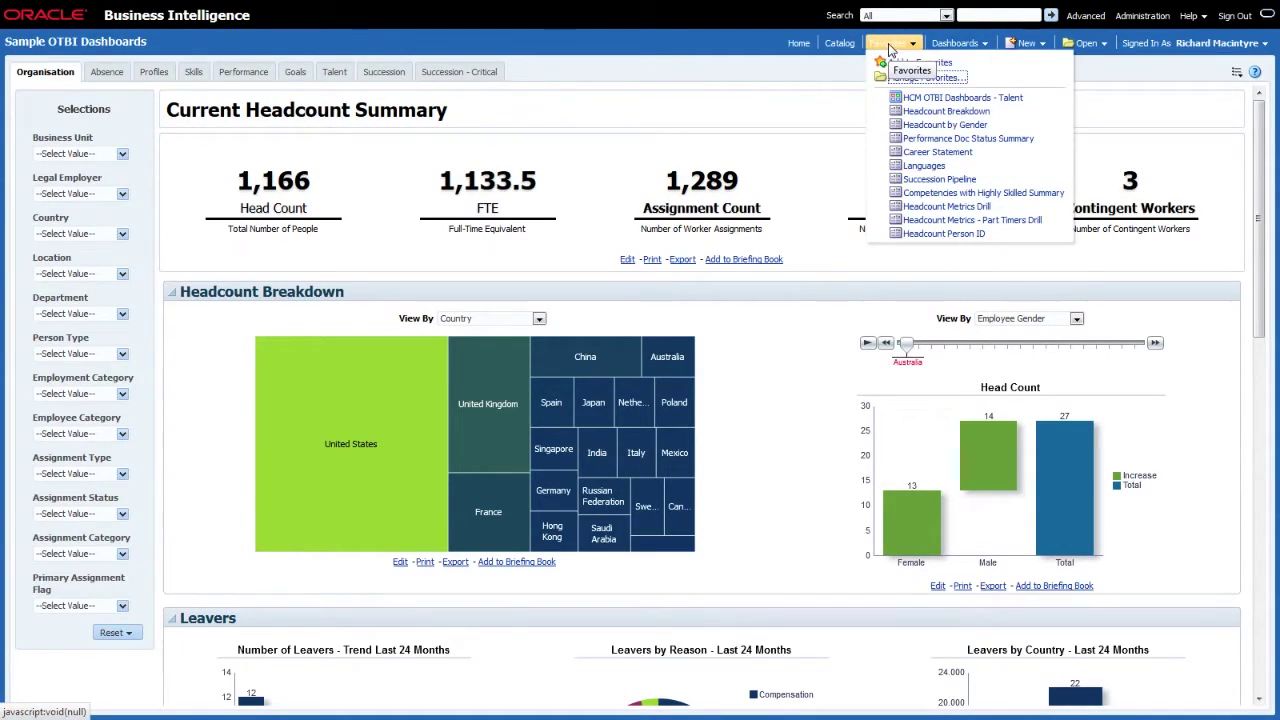
left_click(918, 233)
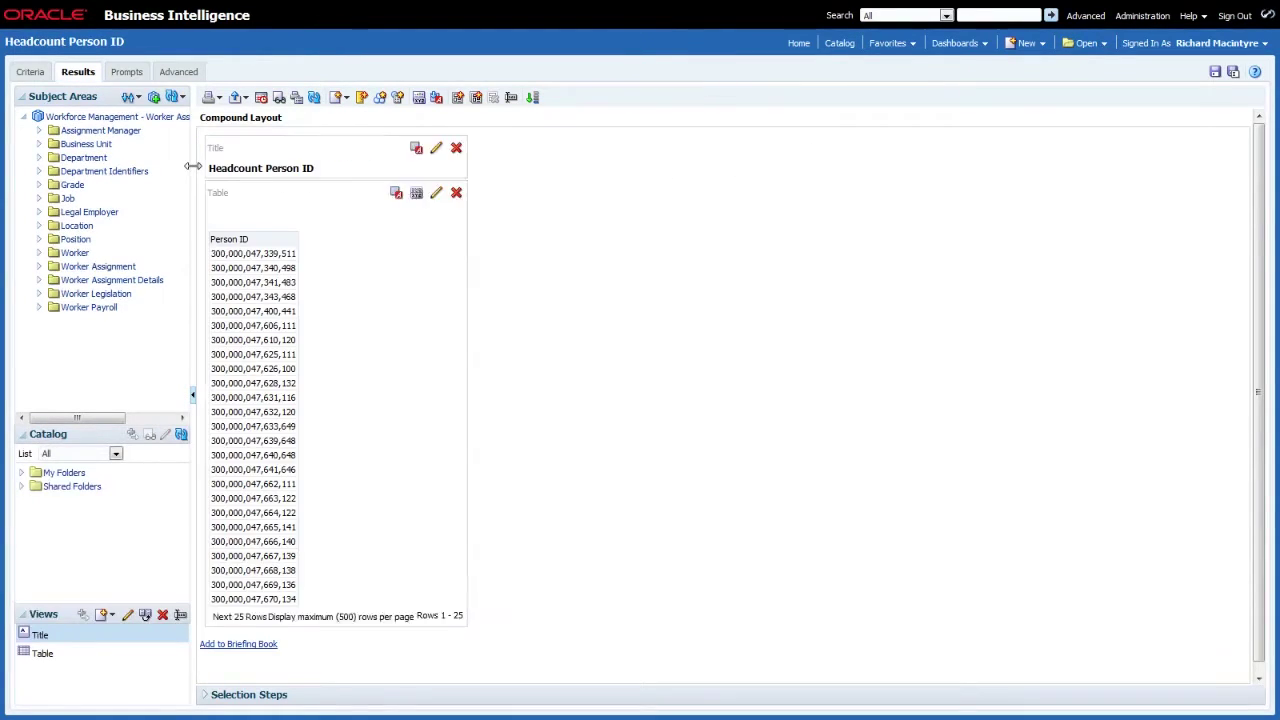
left_click_drag(193, 166, 367, 175)
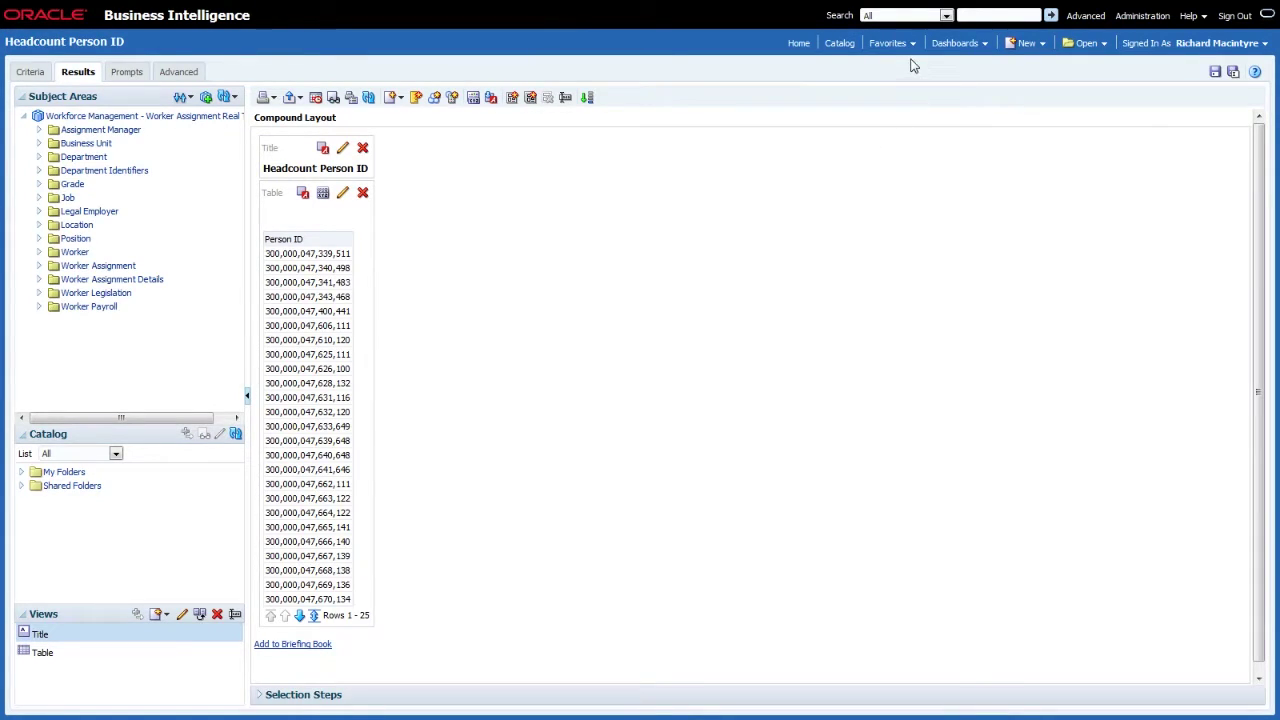
Step: Open the most recent dashboard, Sample OTBI Dashboards - Organisation, and show the criteria and filters of its Leavers Summary analysis
left_click(947, 45)
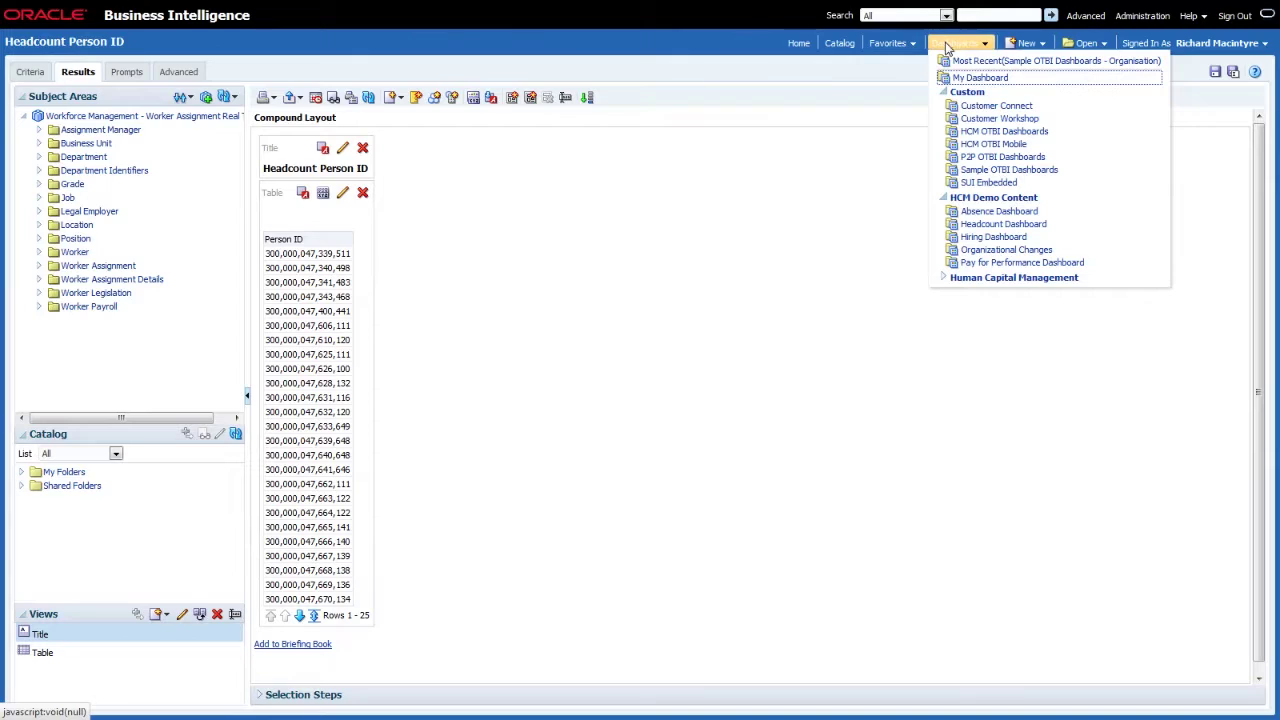
left_click(966, 69)
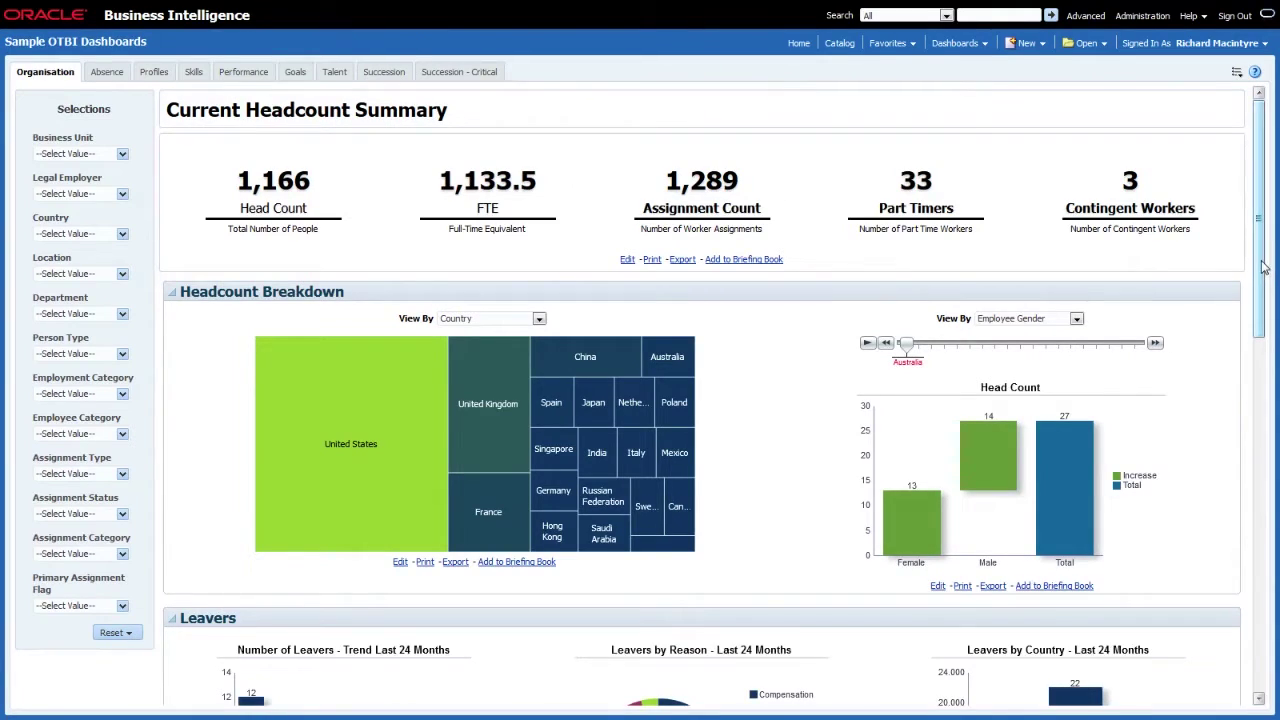
left_click_drag(1262, 266, 1258, 354)
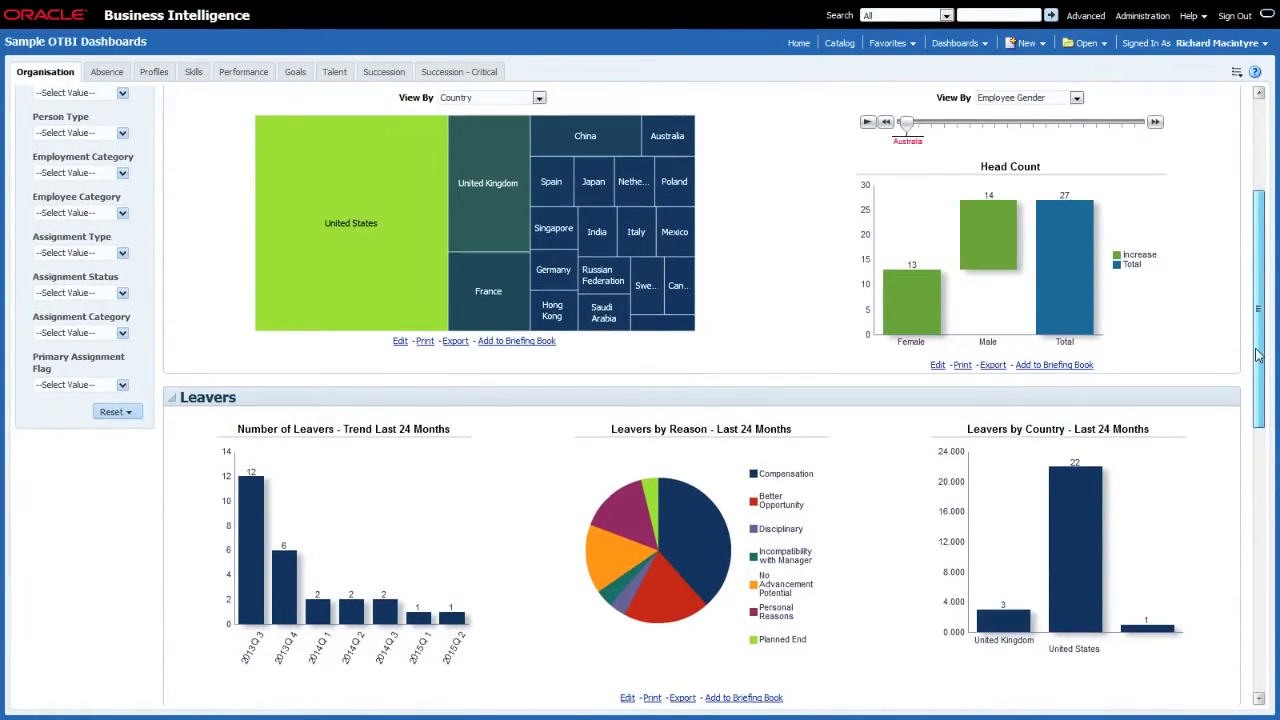
left_click(627, 677)
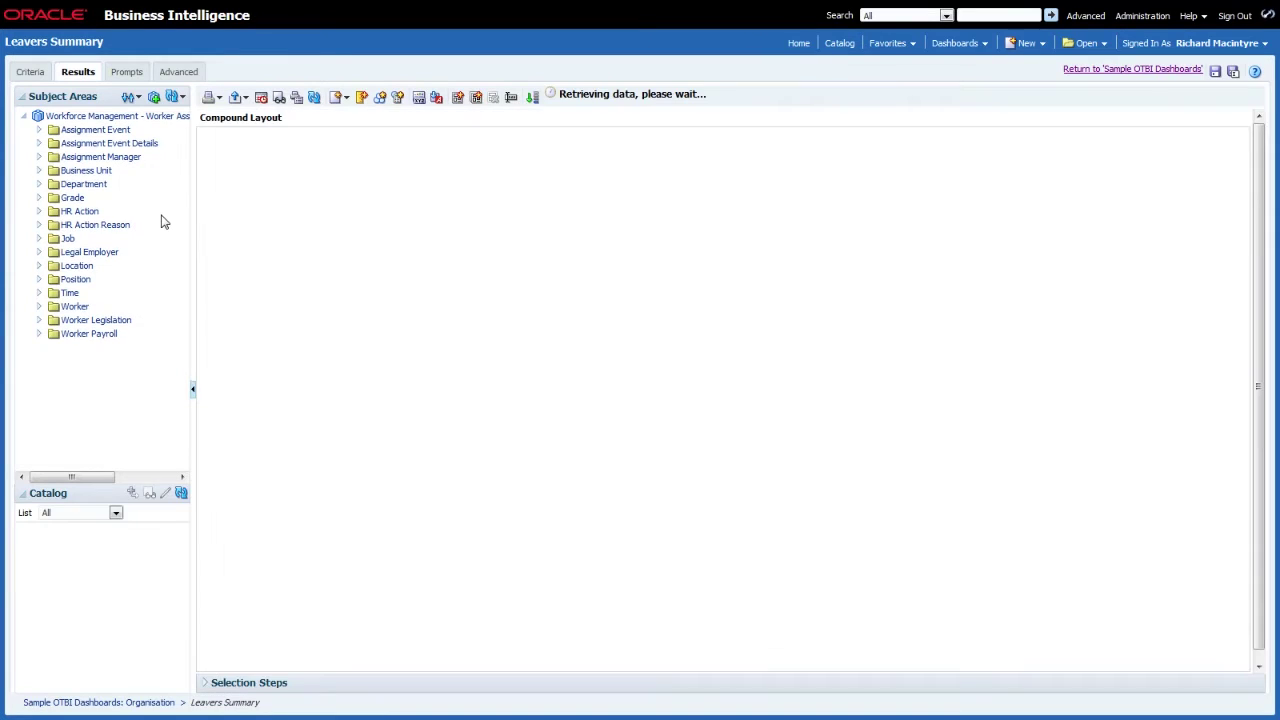
left_click(32, 75)
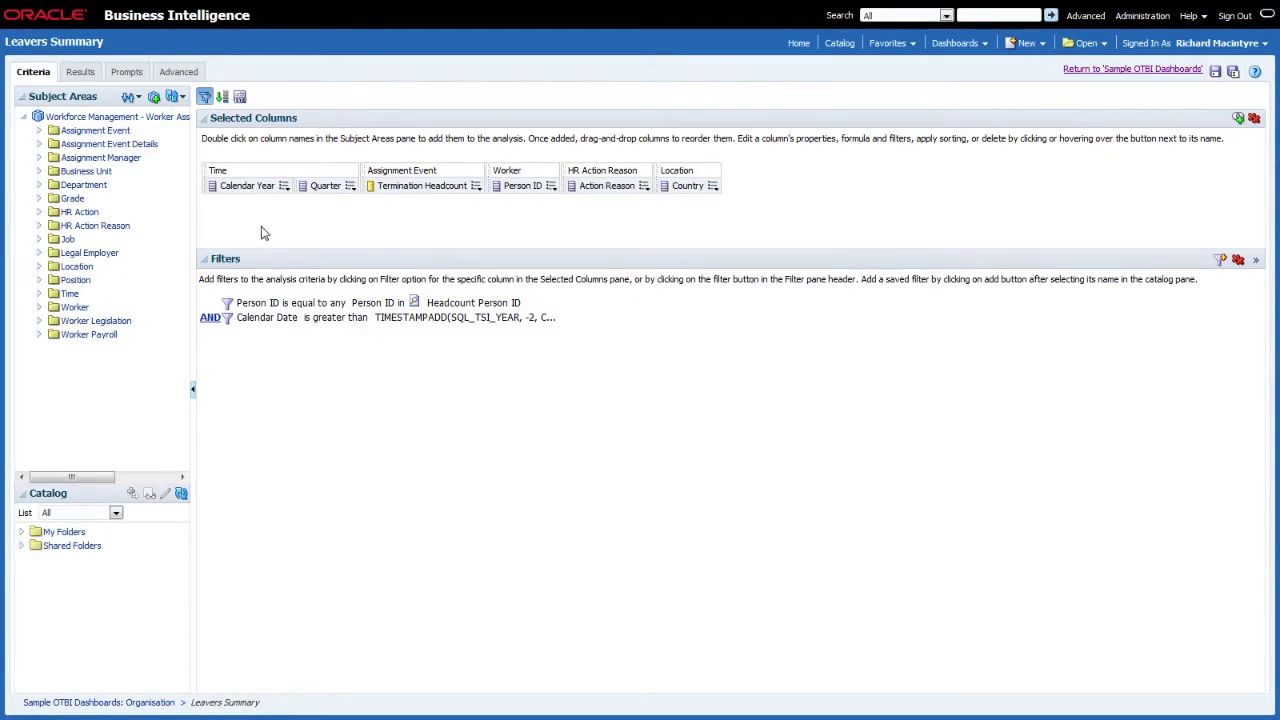
mouse_move(258, 302)
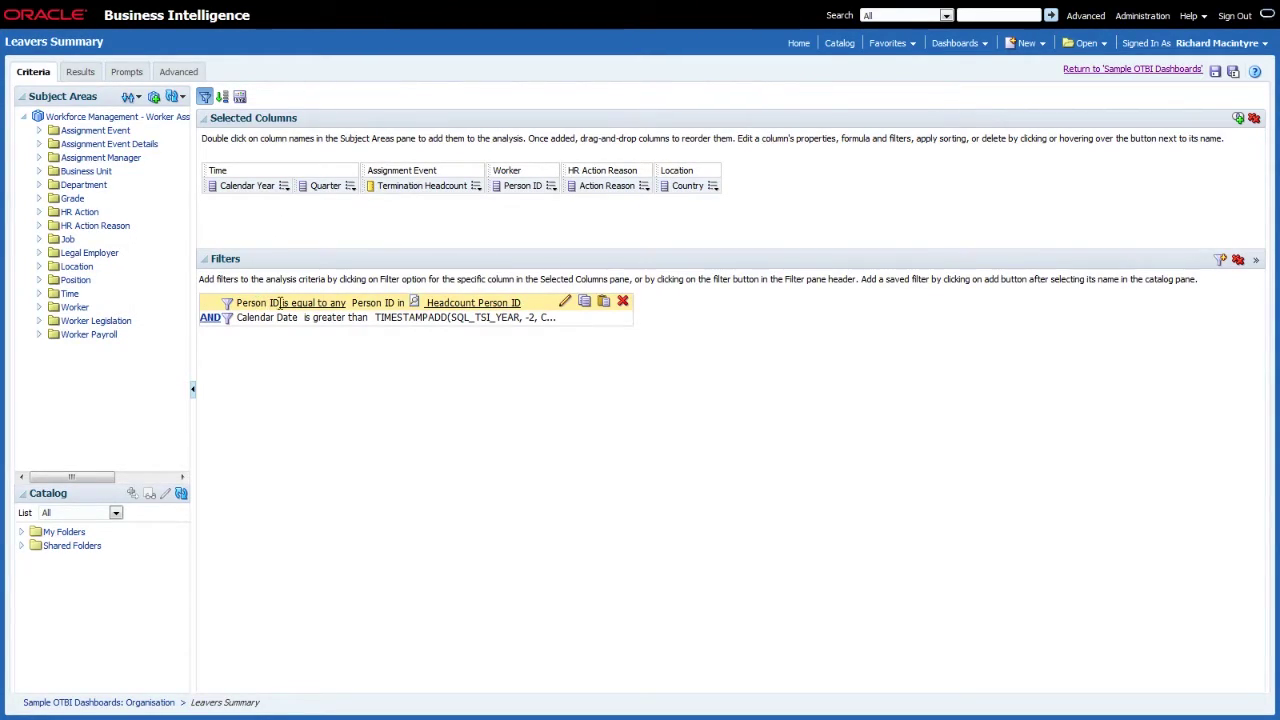
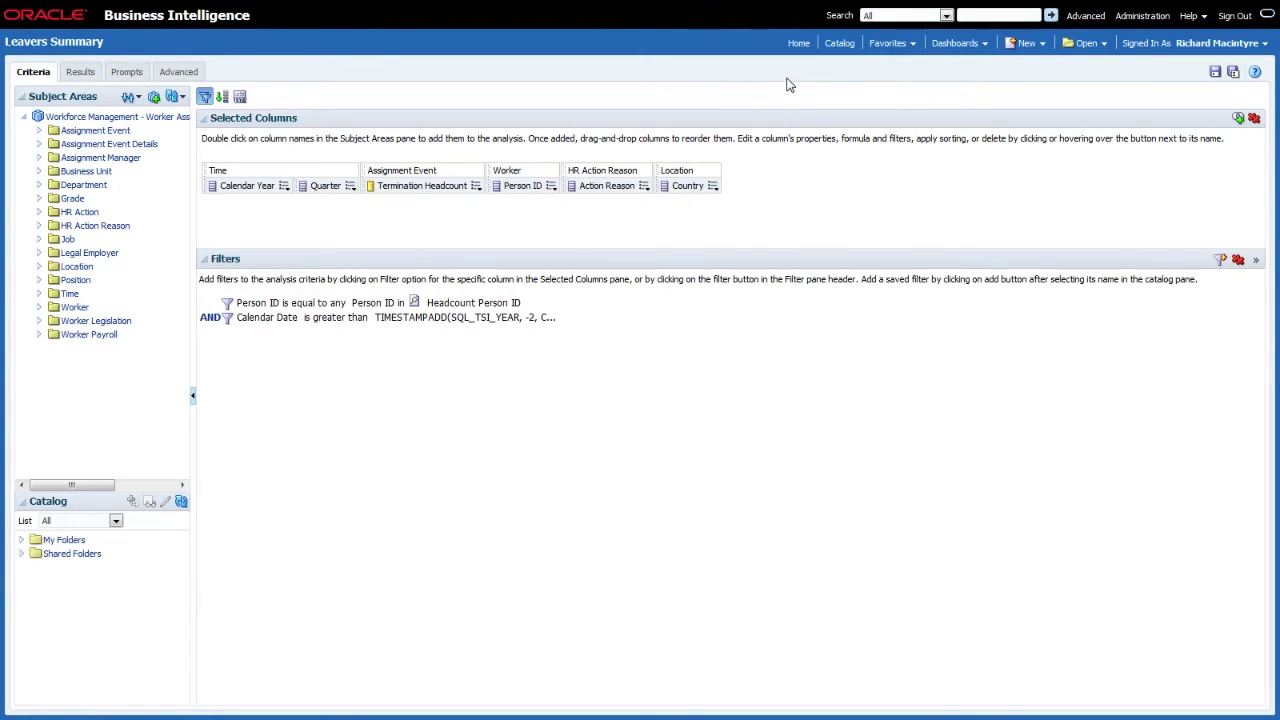
Step: Open the favorite Sample OTBI Dashboards - Absence and put the dashboard into edit mode
left_click(940, 46)
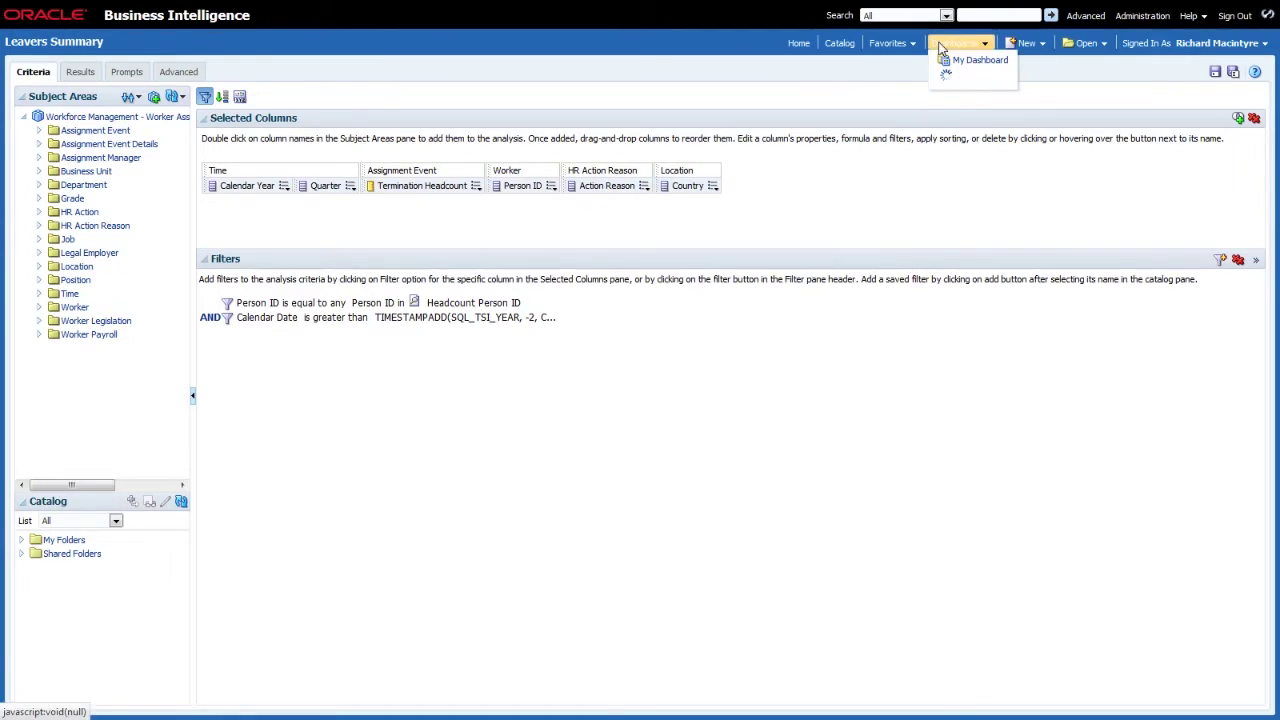
left_click(887, 43)
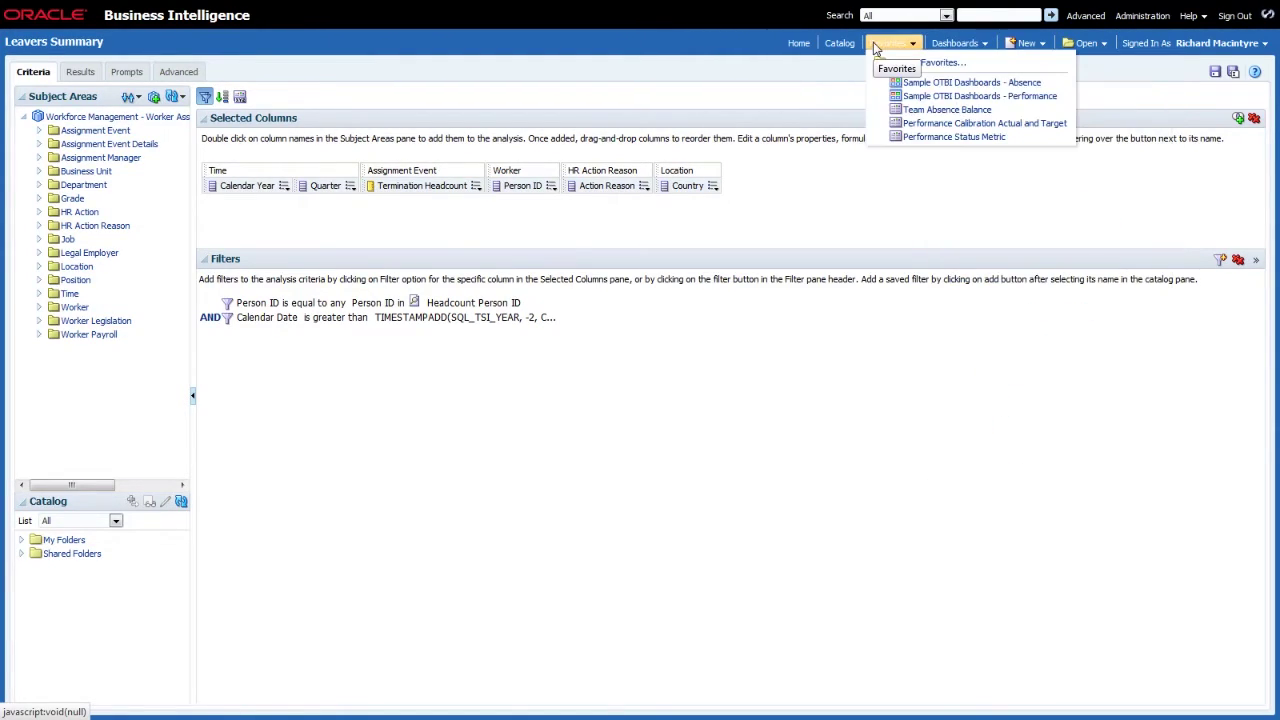
left_click(906, 97)
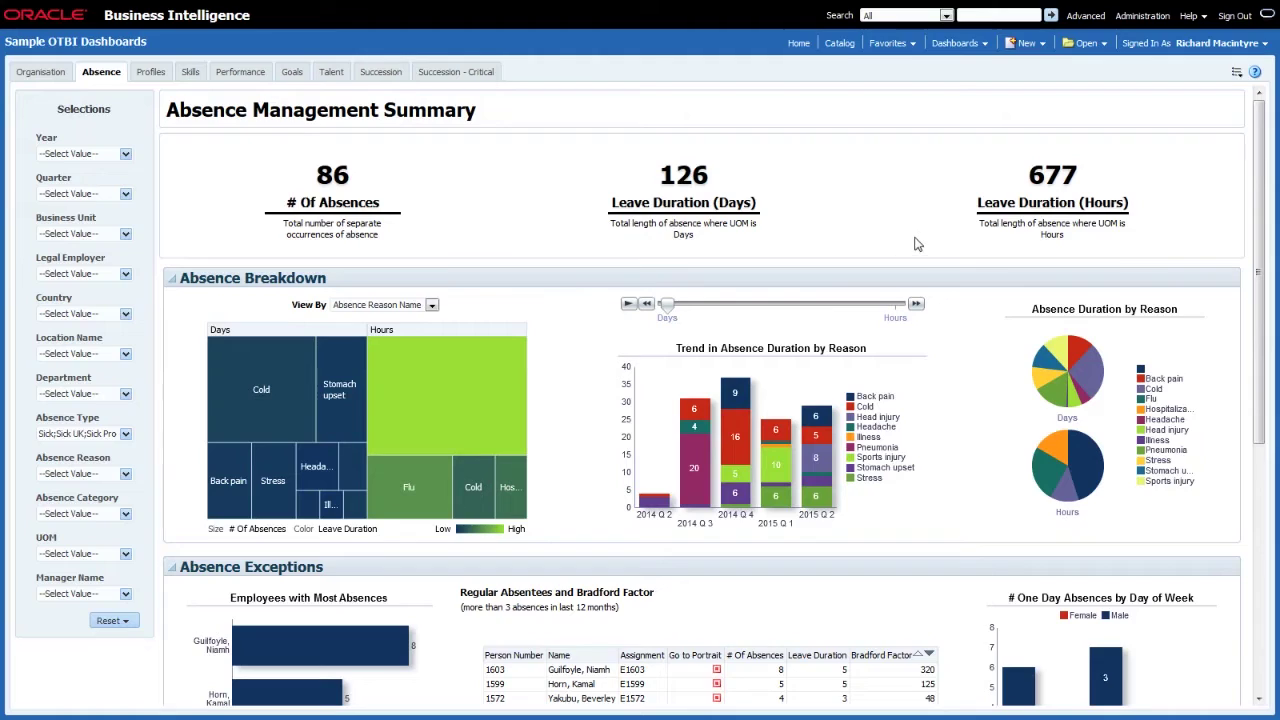
left_click(1236, 74)
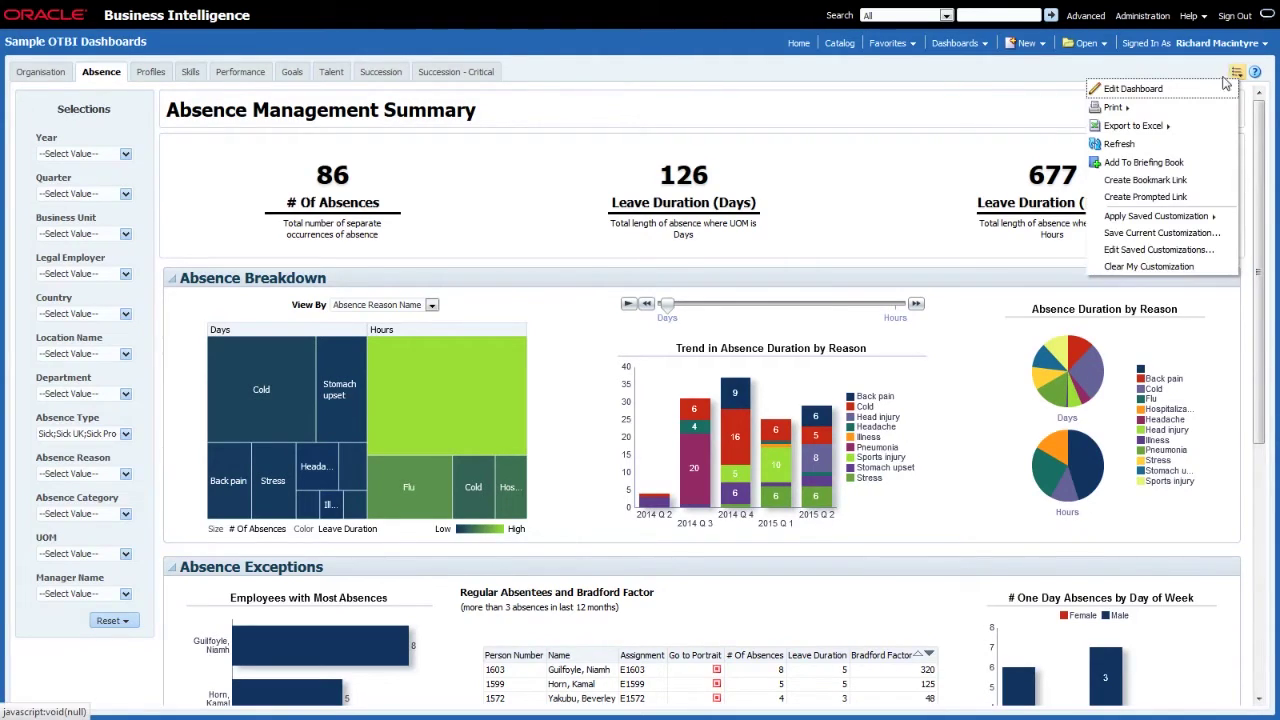
left_click(1152, 90)
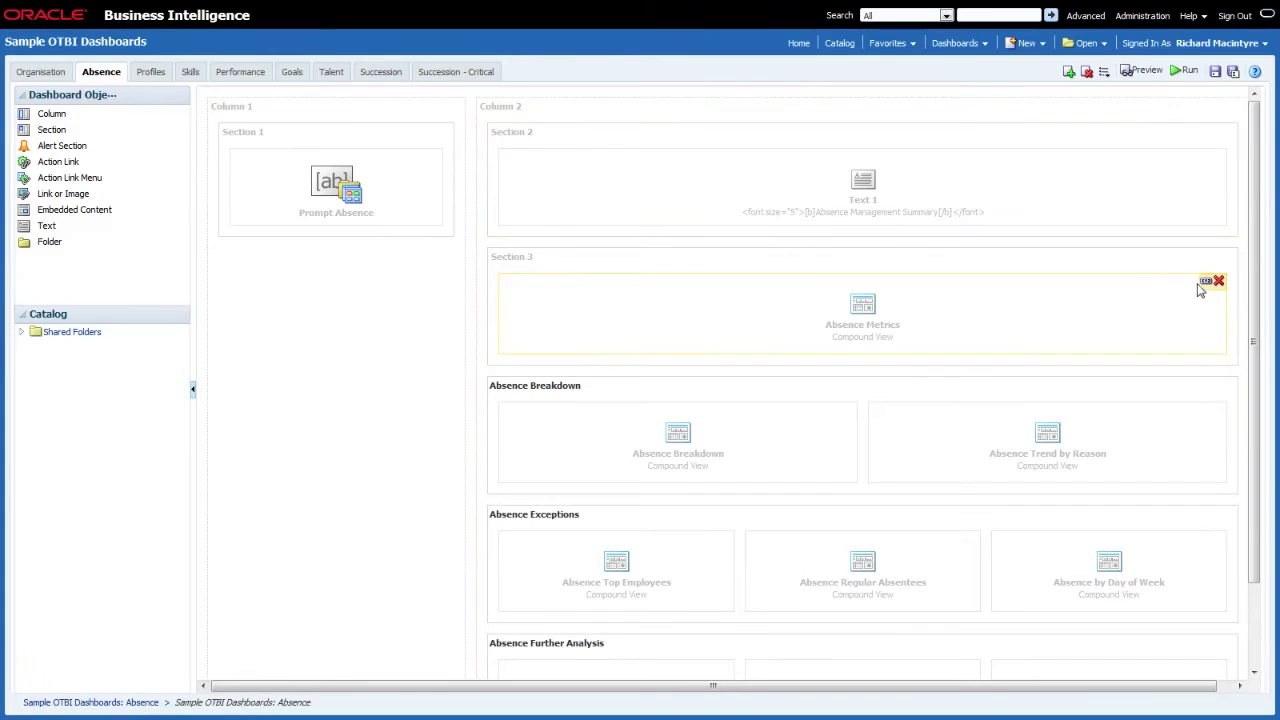
Step: Edit the Absence Metrics analysis from the dashboard layout and open the formula of its Leave Duration (Days) criteria column
left_click(1207, 283)
left_click(1122, 366)
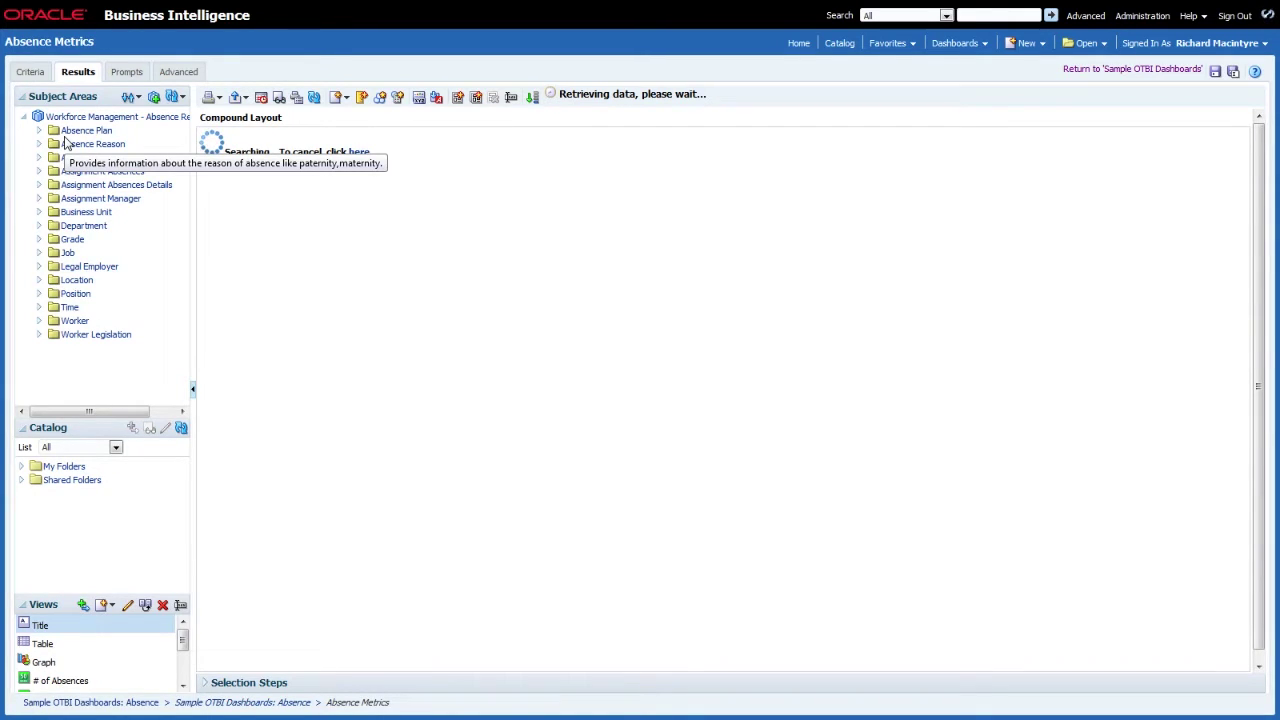
left_click(31, 73)
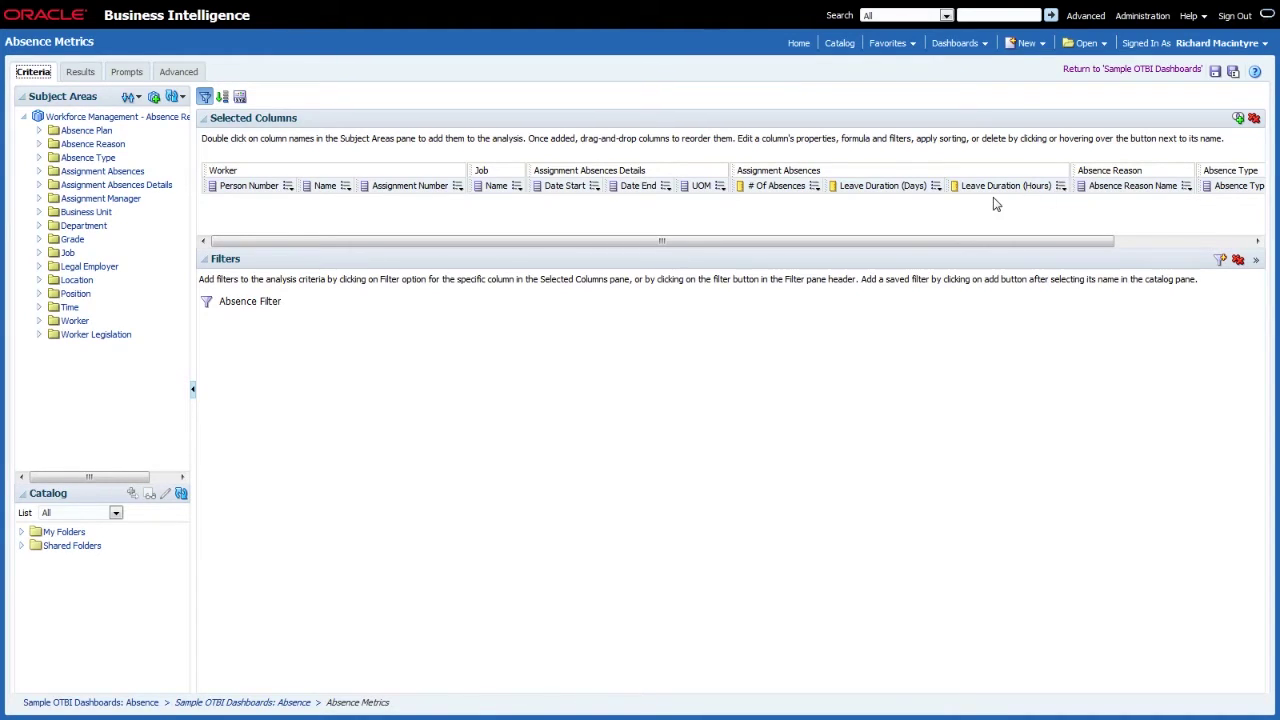
mouse_move(936, 186)
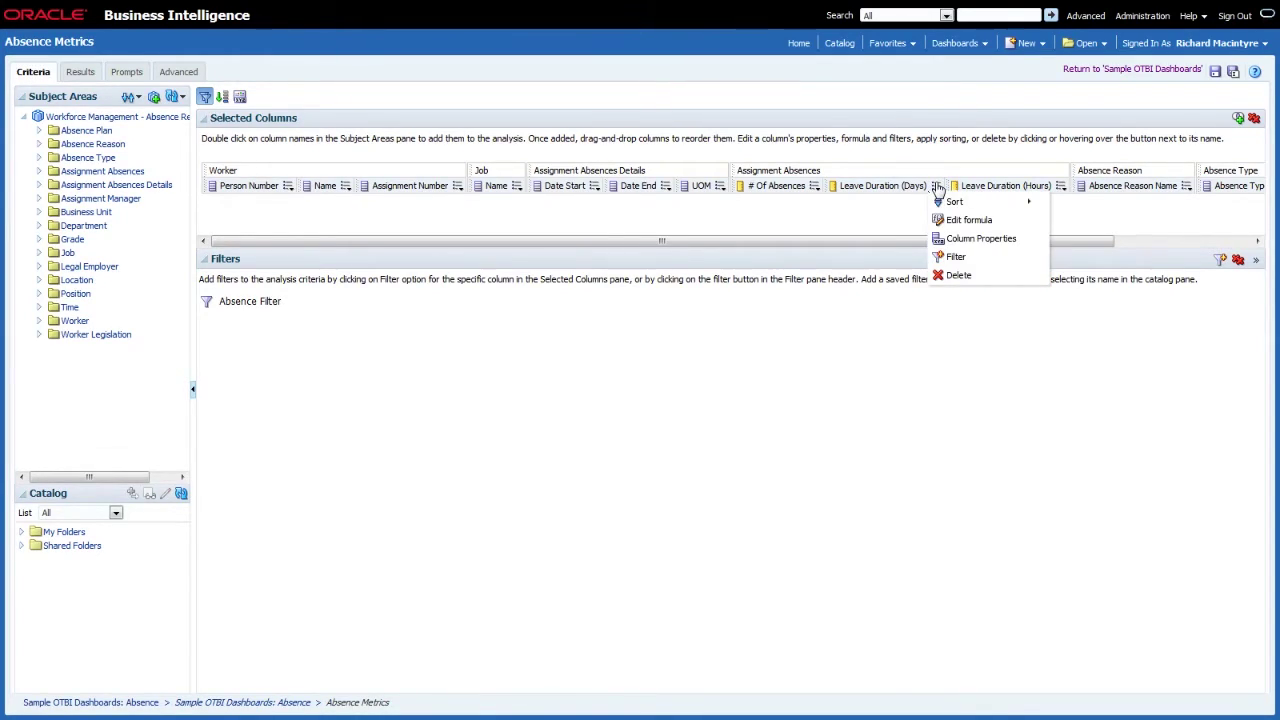
left_click(952, 220)
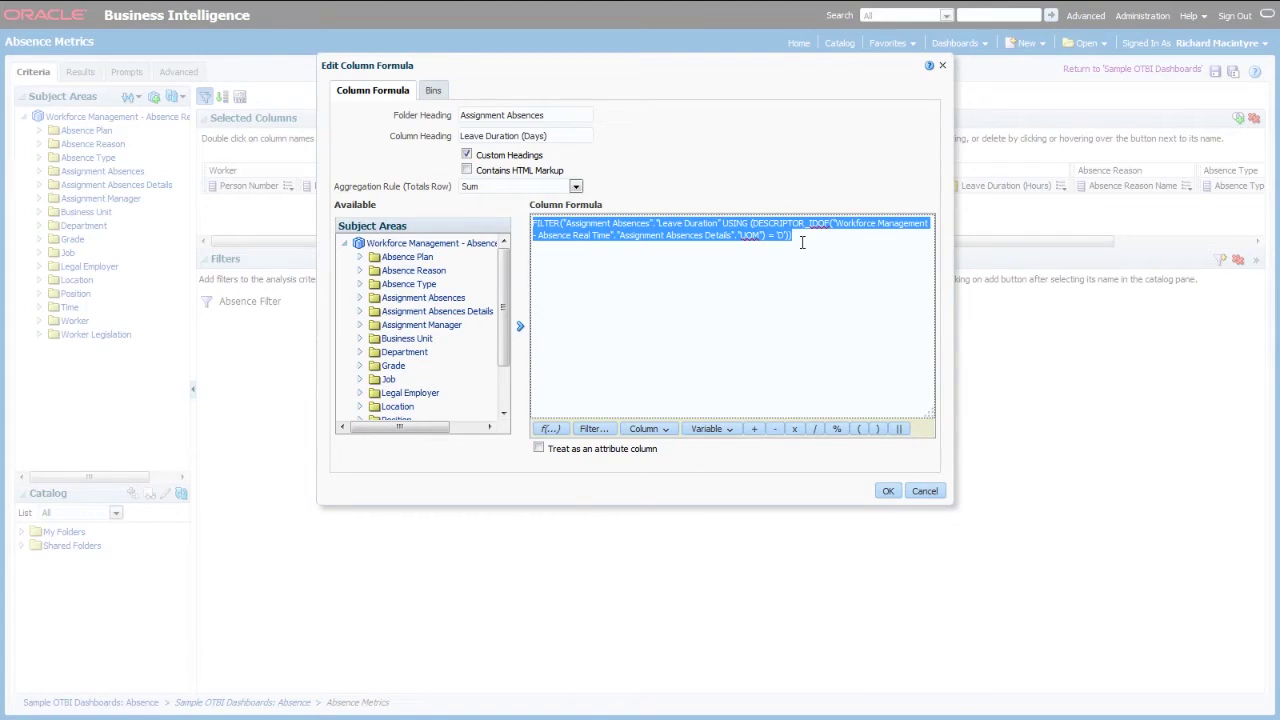
Step: Clear the column formula and replace it with Leave Duration from the Assignment Absences folder
key("Delete")
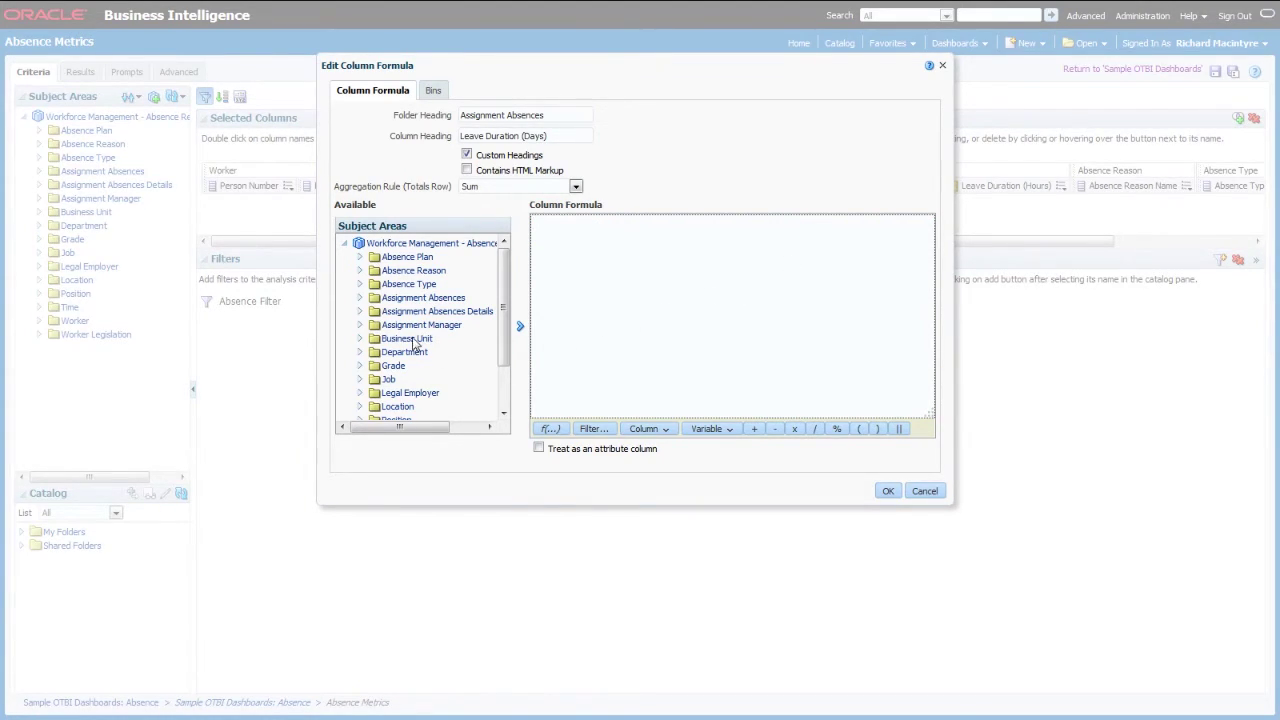
left_click(360, 298)
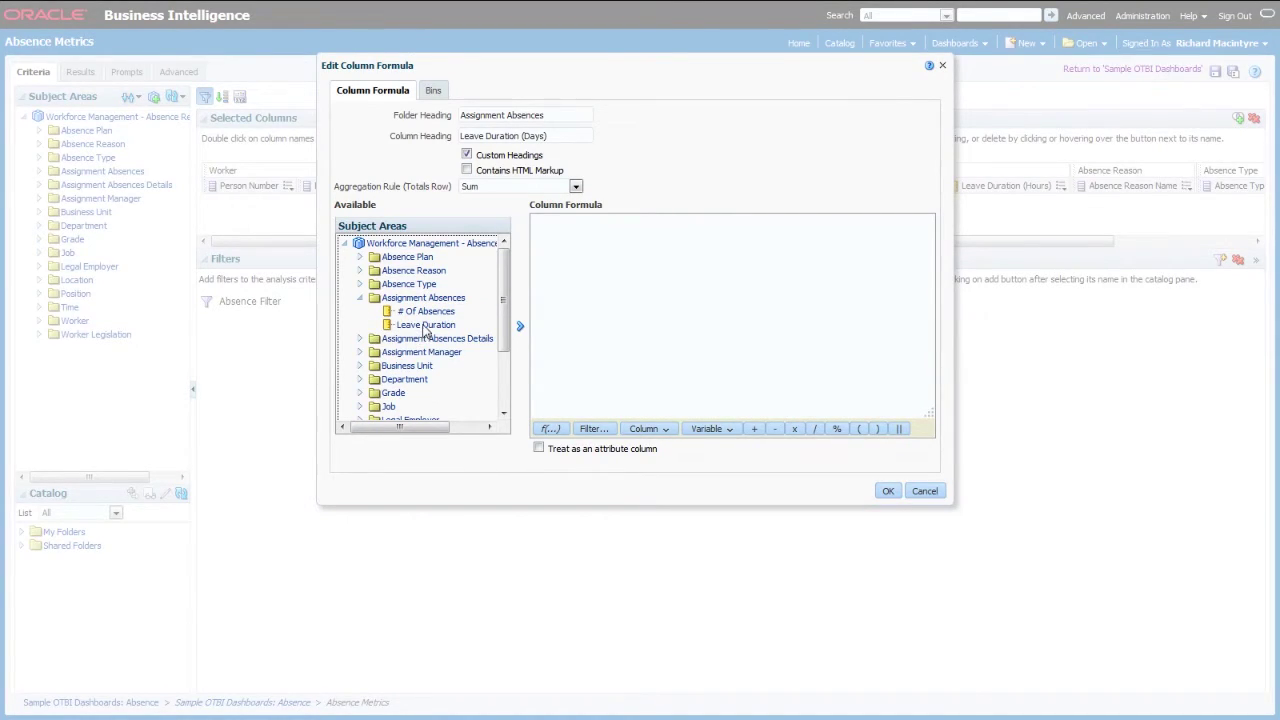
left_click(428, 325)
left_click(521, 328)
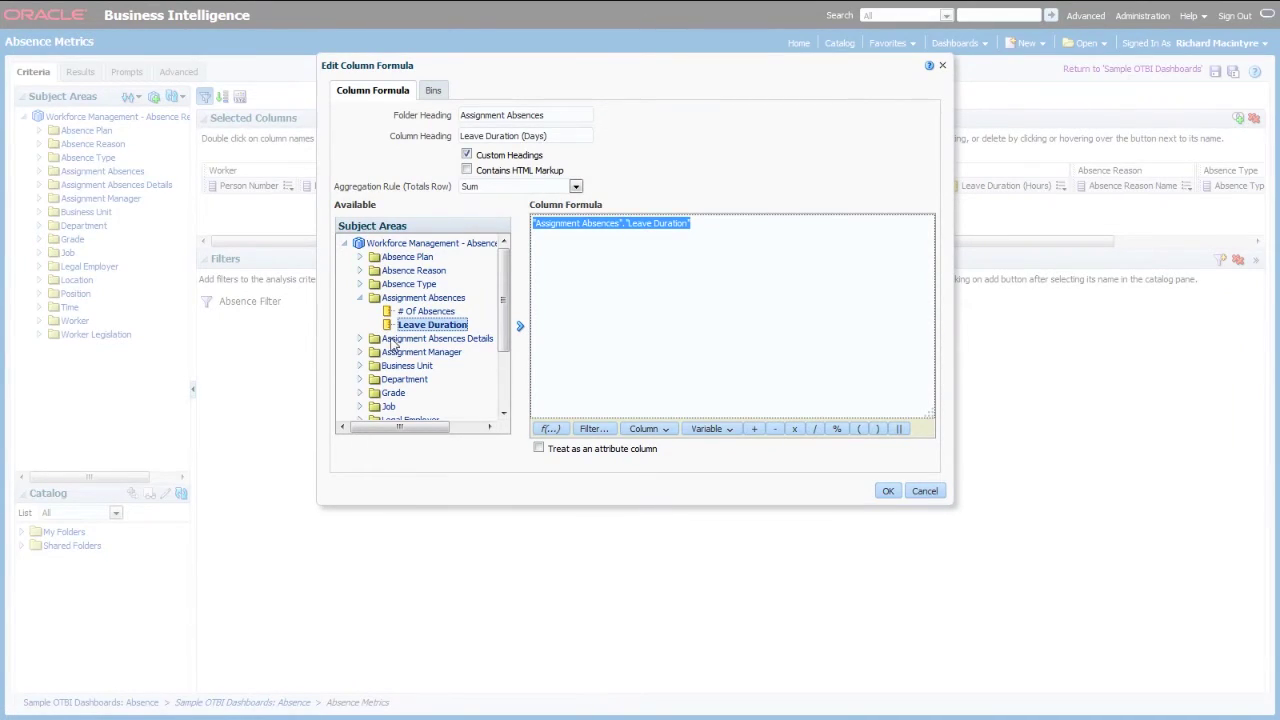
left_click(361, 298)
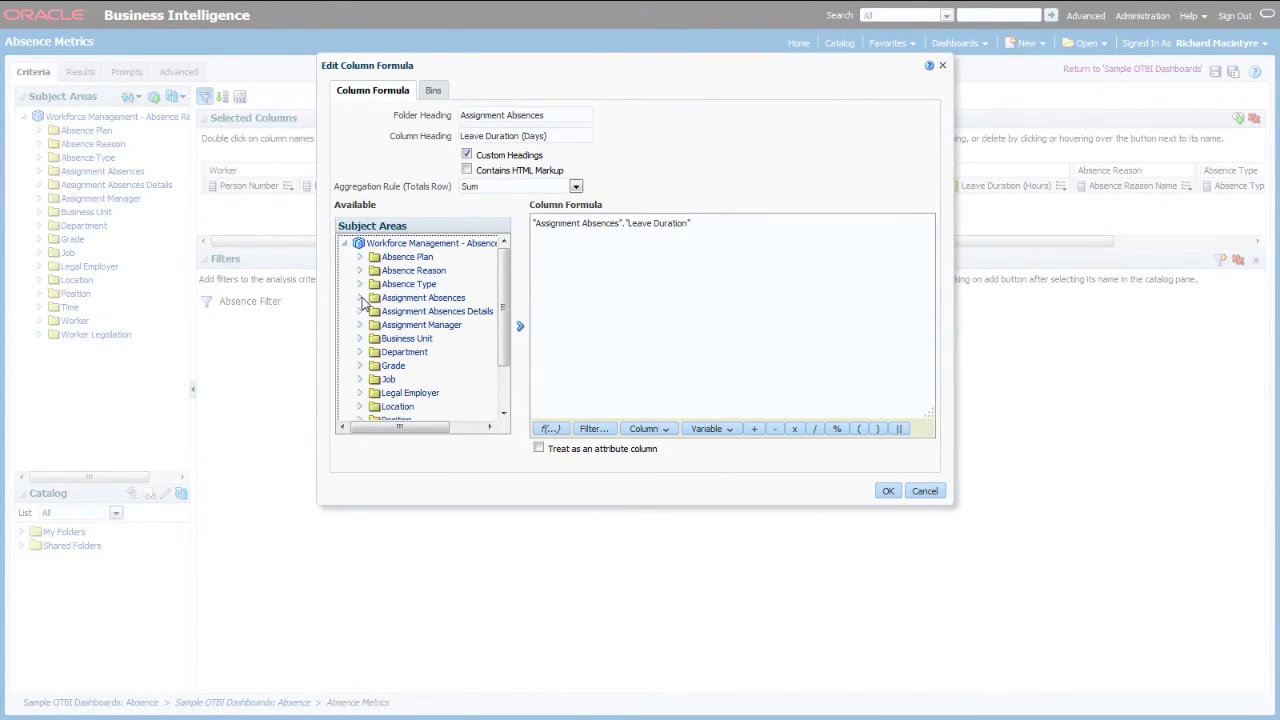
Step: Locate UOM under Assignment Absences Details and start inserting a filter around the whole Leave Duration expression
left_click(361, 312)
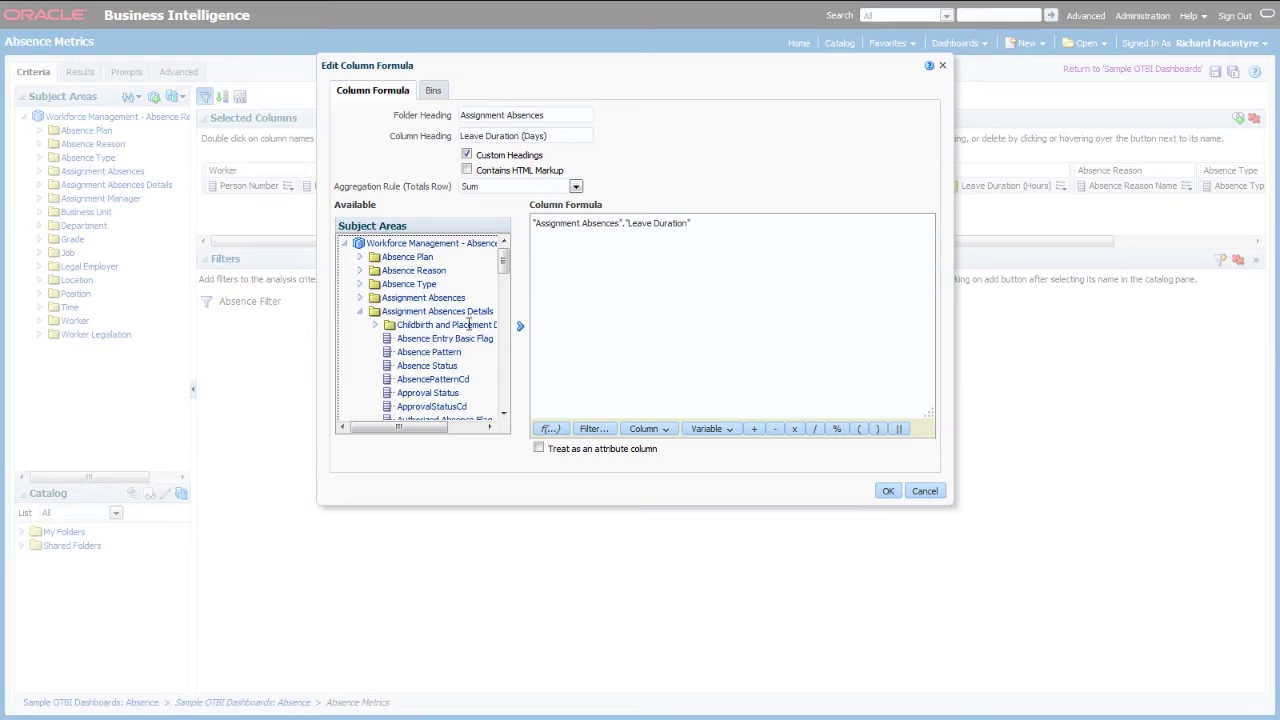
left_click_drag(504, 259, 505, 372)
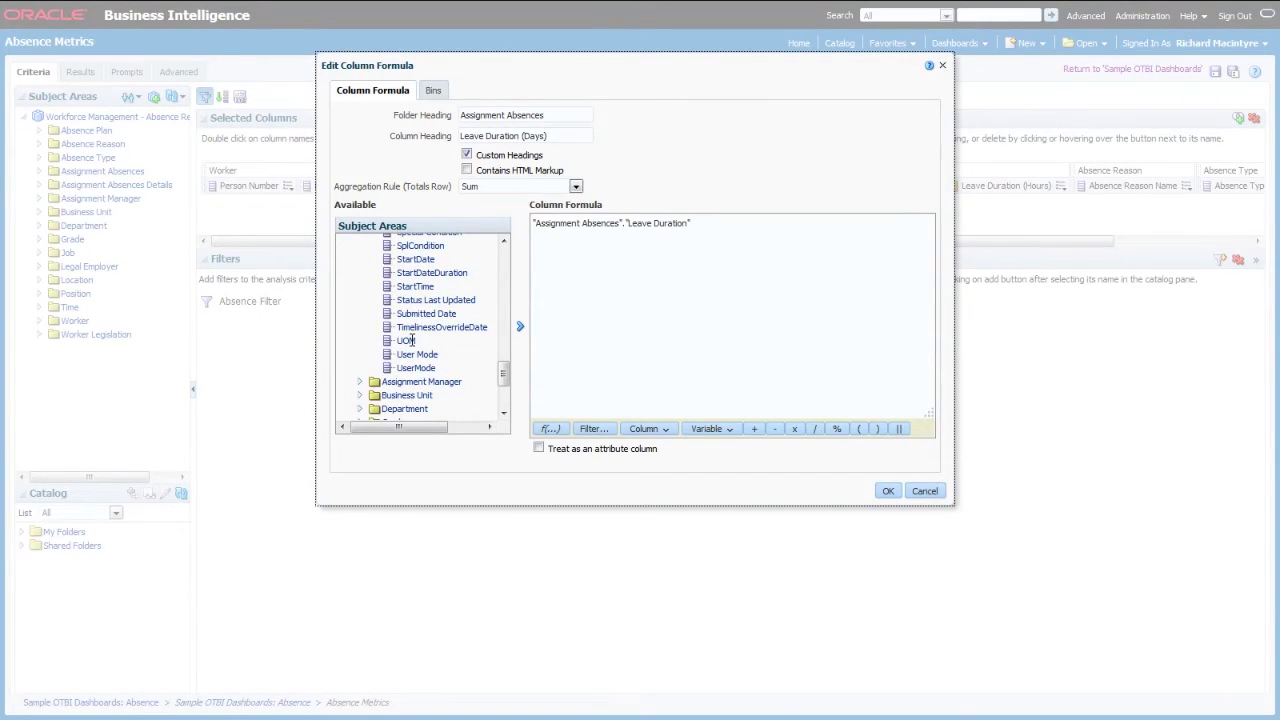
triple_click(713, 224)
left_click_drag(713, 224, 517, 228)
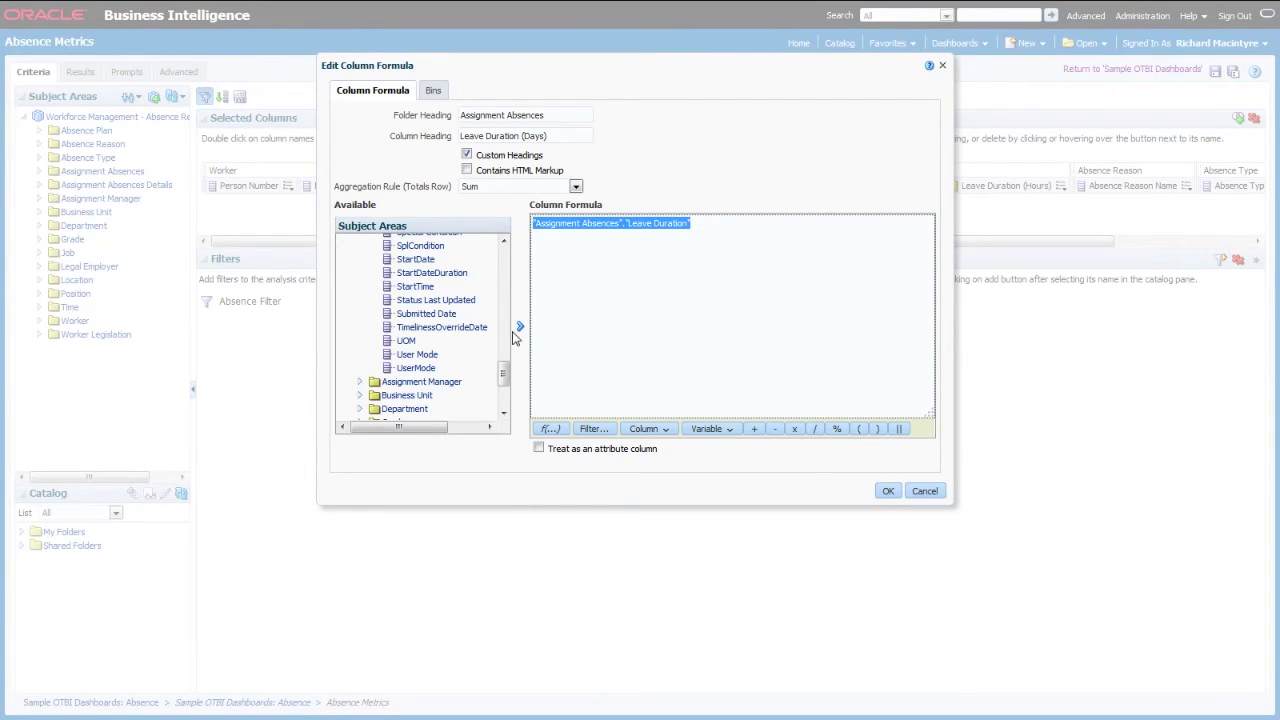
left_click(594, 430)
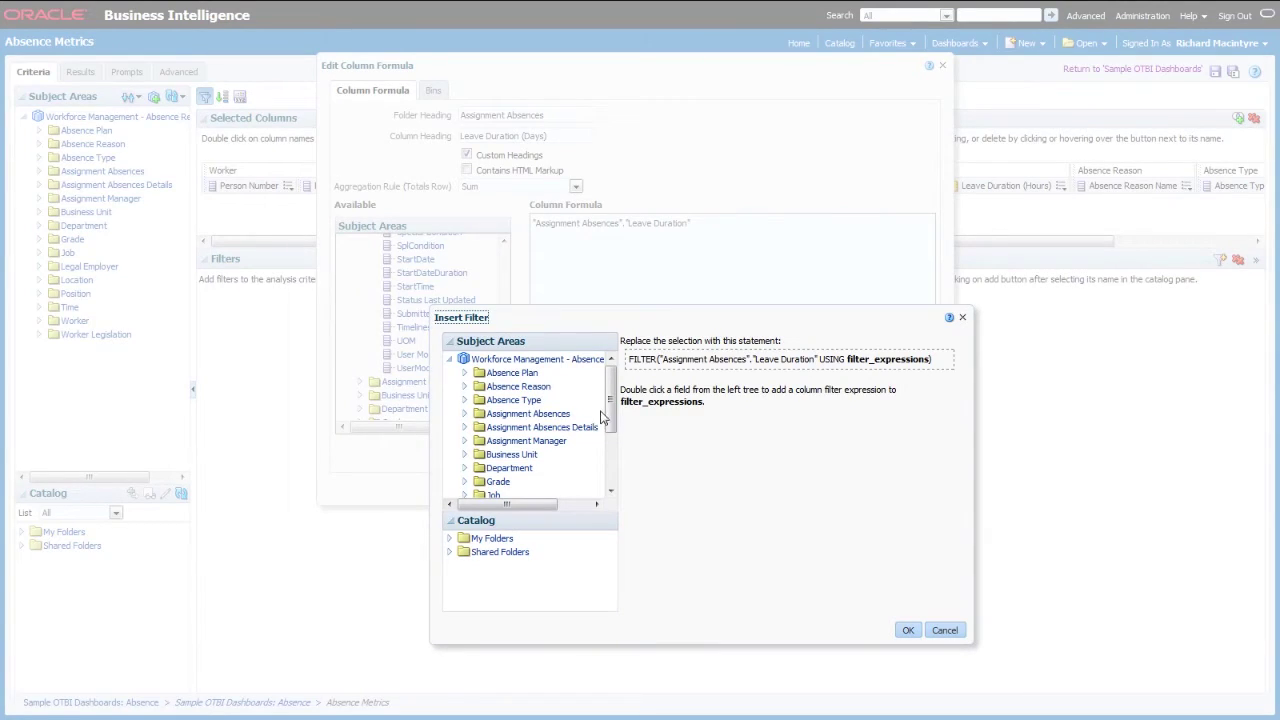
Step: Insert a filter on the Assignment Absences Details UOM equal to Days into the formula, and discard the formula edit
left_click(465, 428)
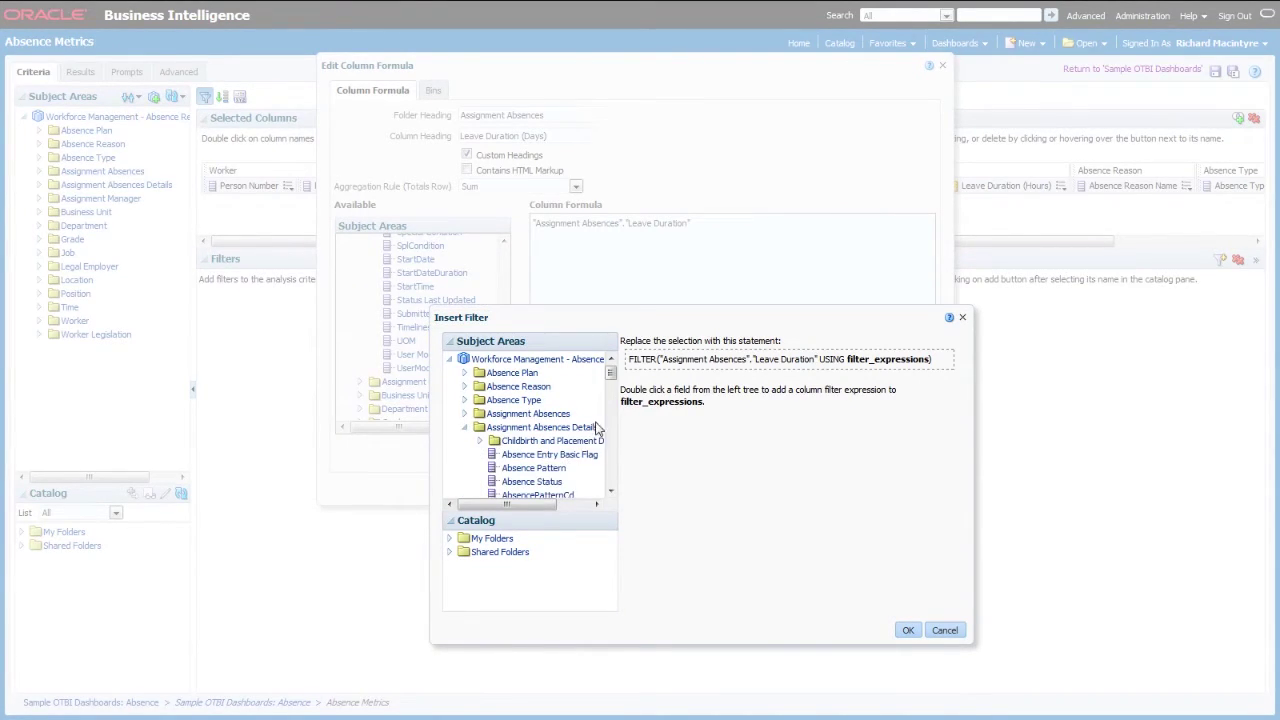
left_click_drag(611, 372, 612, 458)
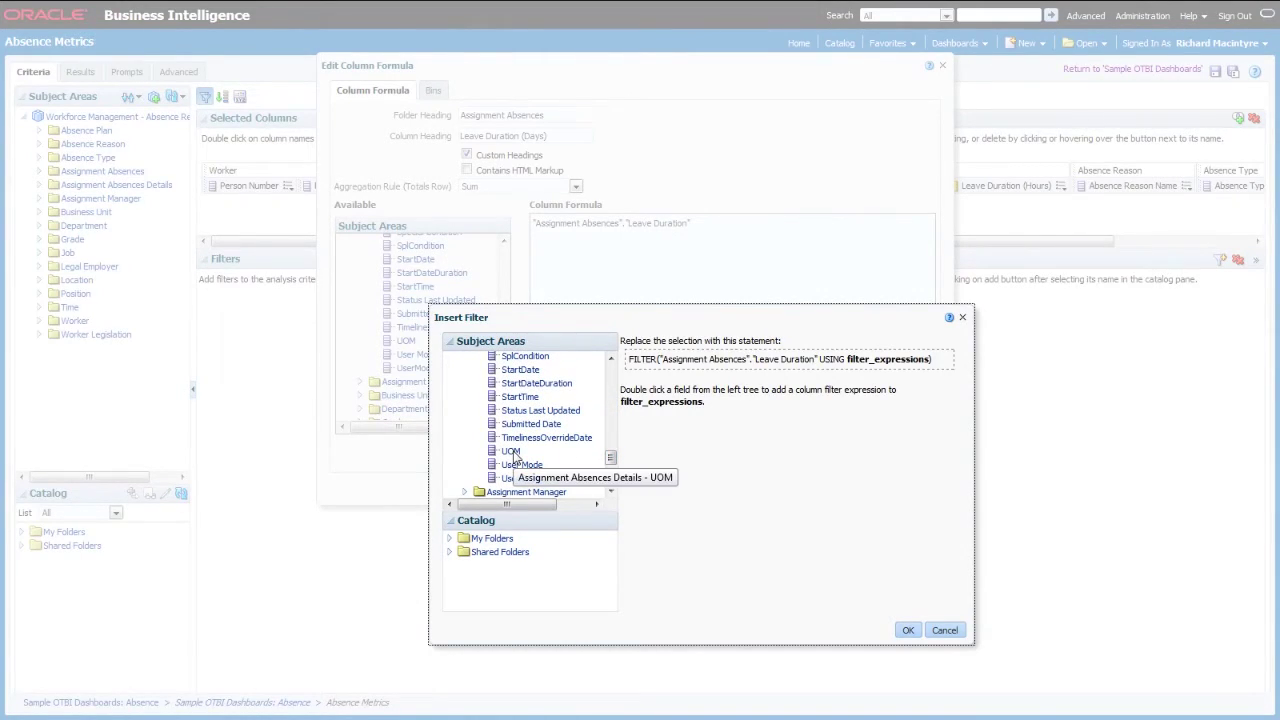
double_click(511, 451)
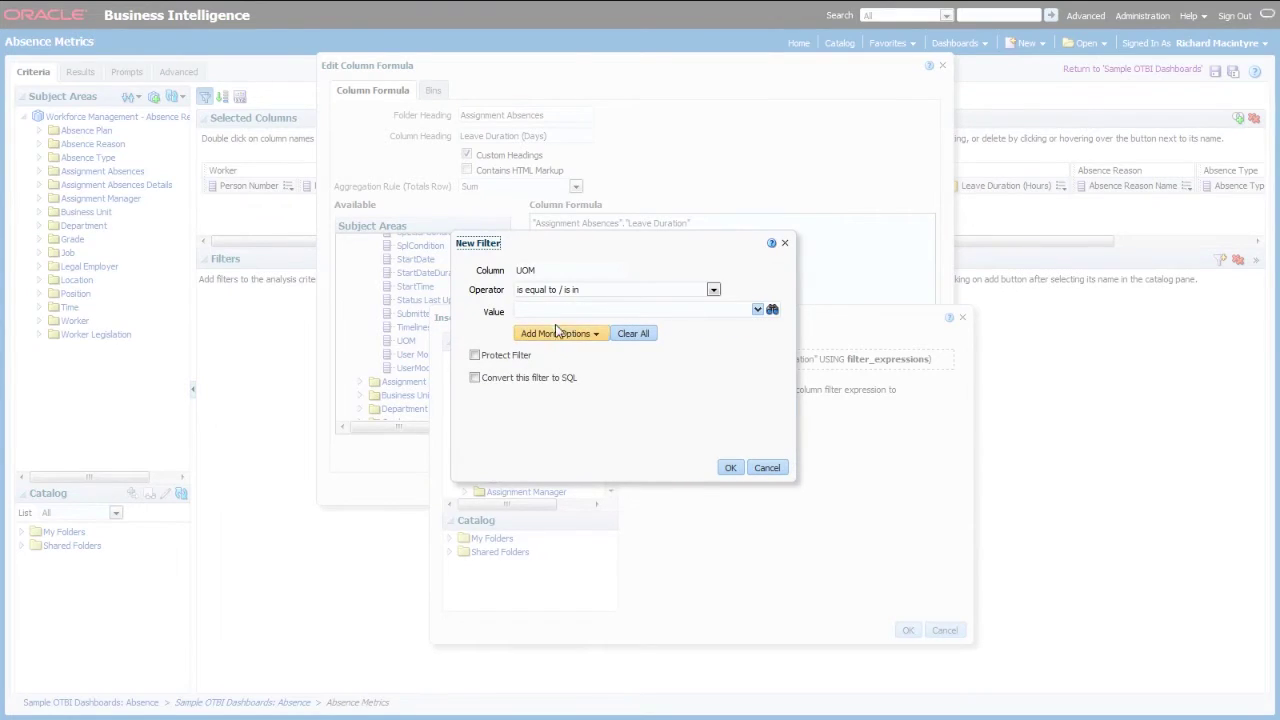
left_click(757, 310)
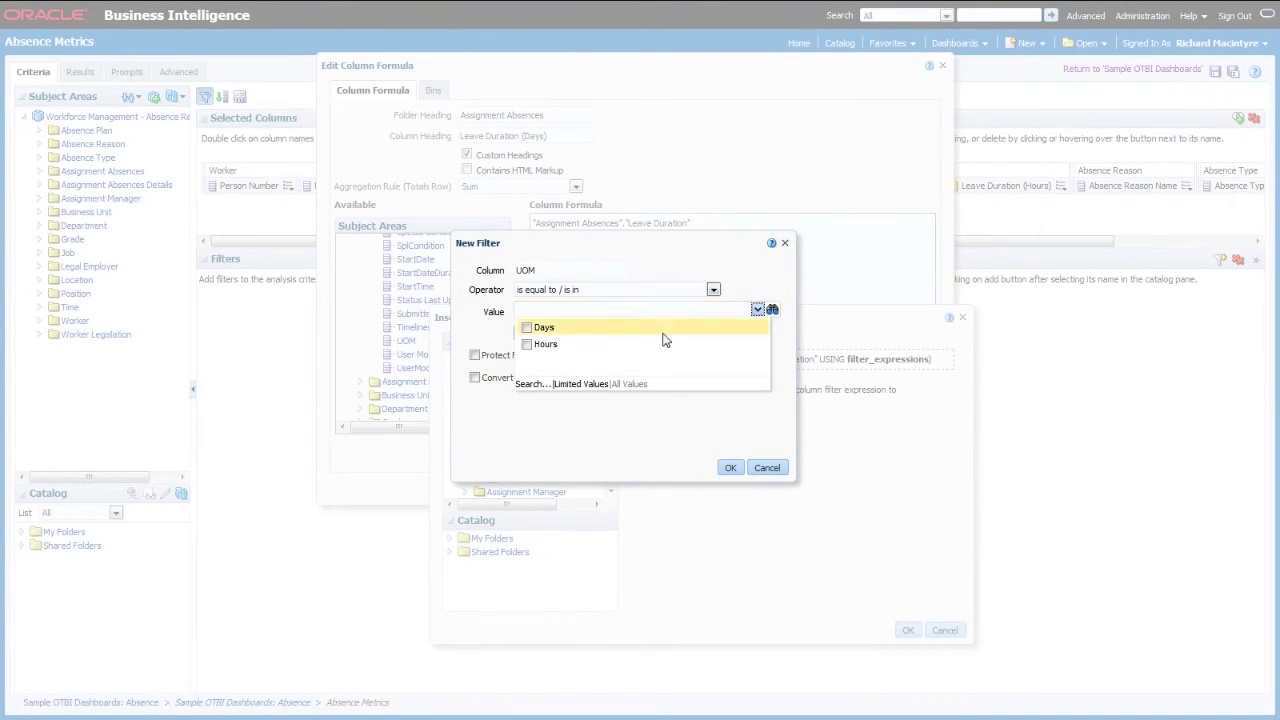
left_click(526, 328)
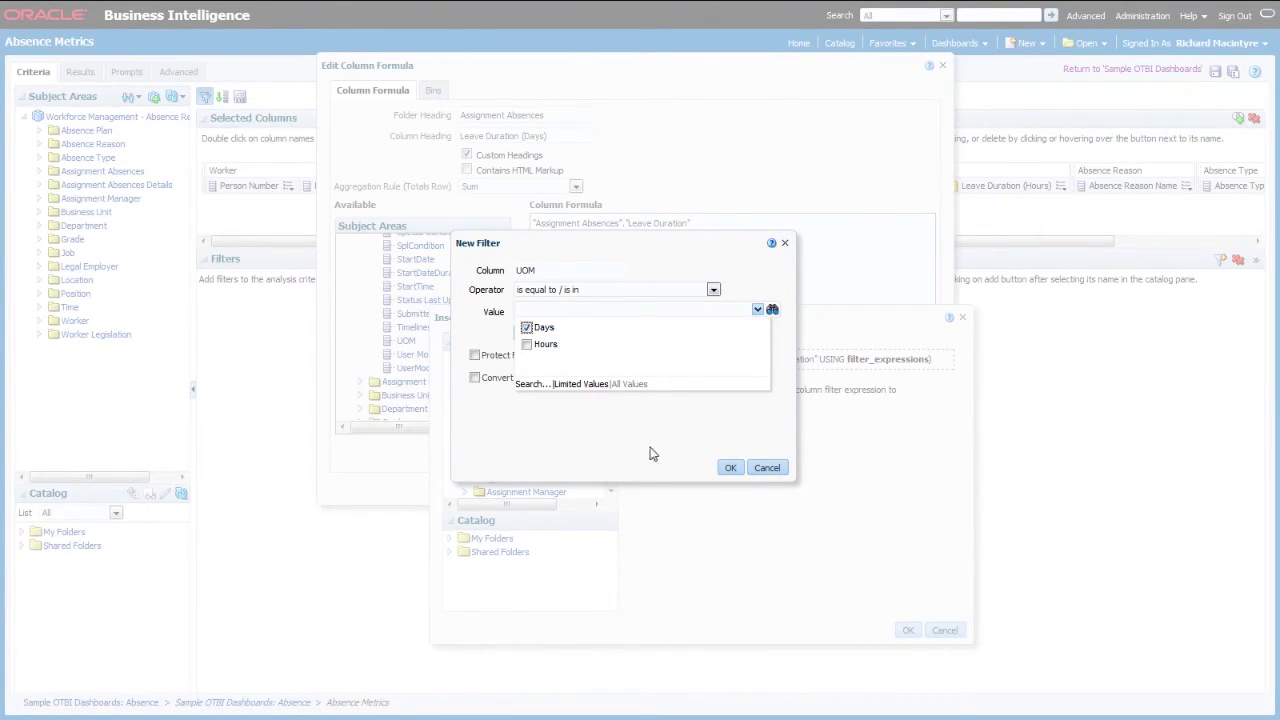
left_click(729, 468)
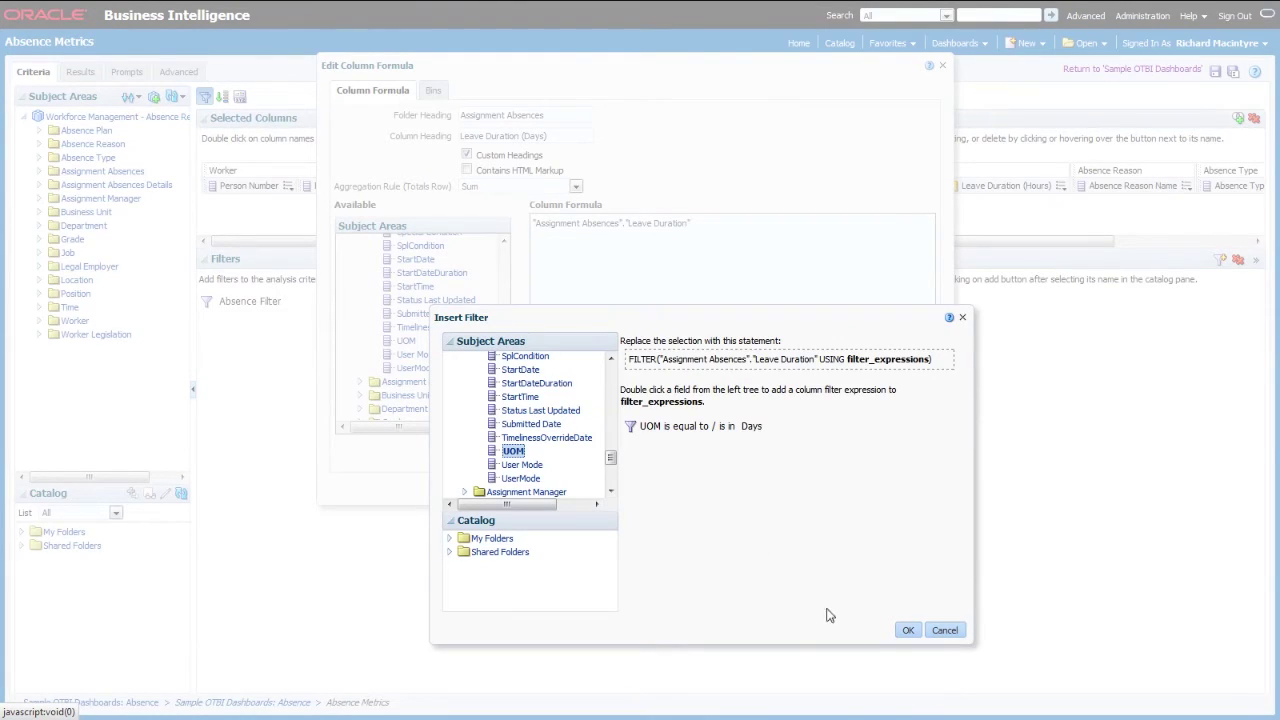
left_click(908, 630)
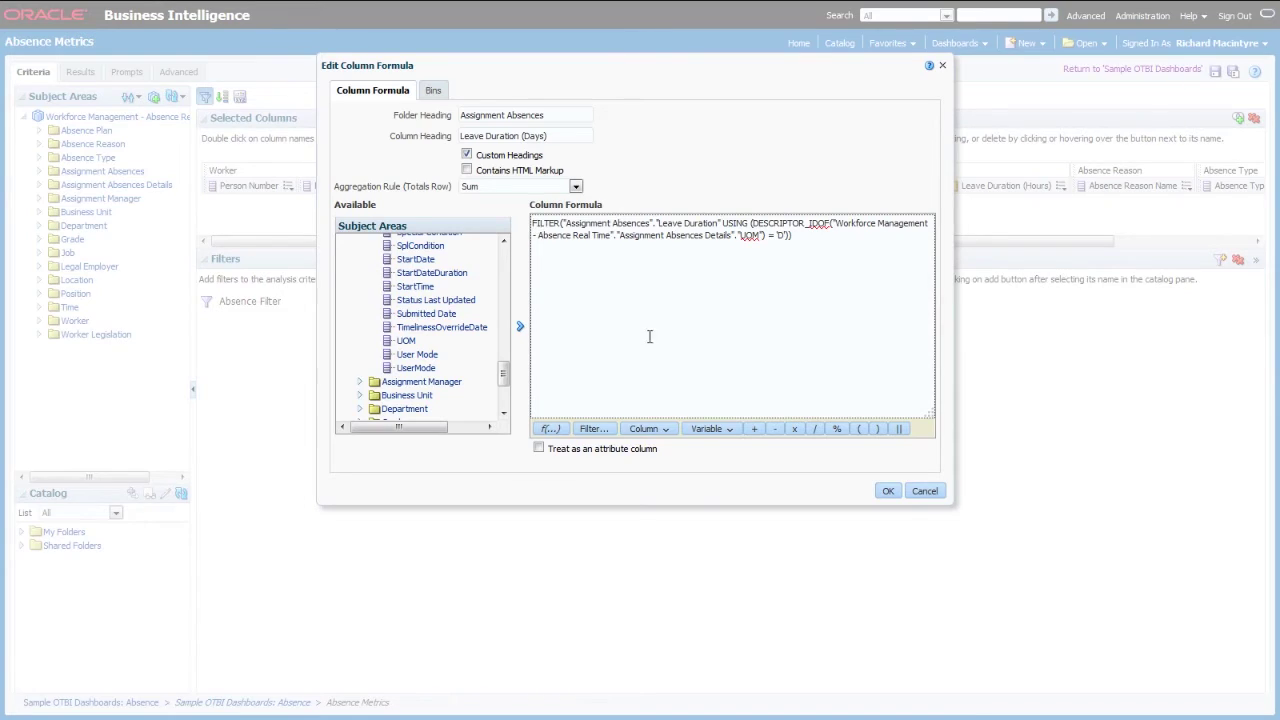
left_click(922, 492)
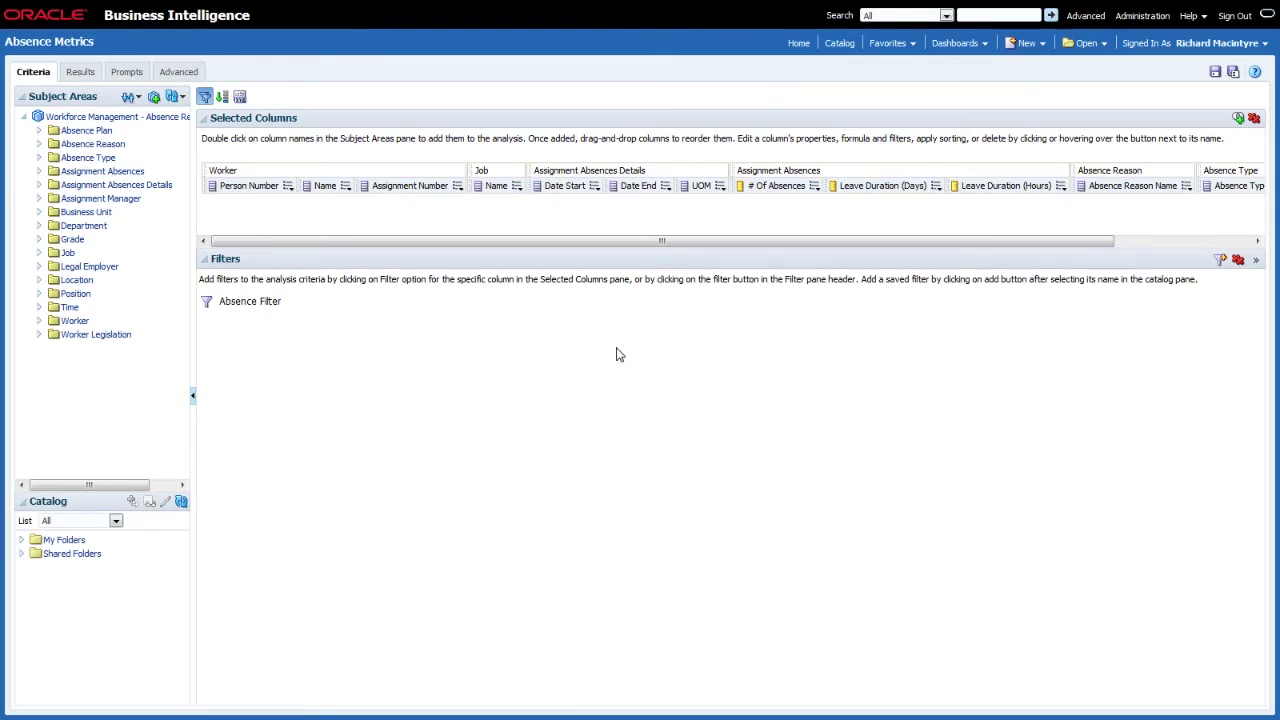
Step: Open the favorite analysis Succession Pipeline and show the formula of its Candidate Target column in the criteria
left_click(876, 48)
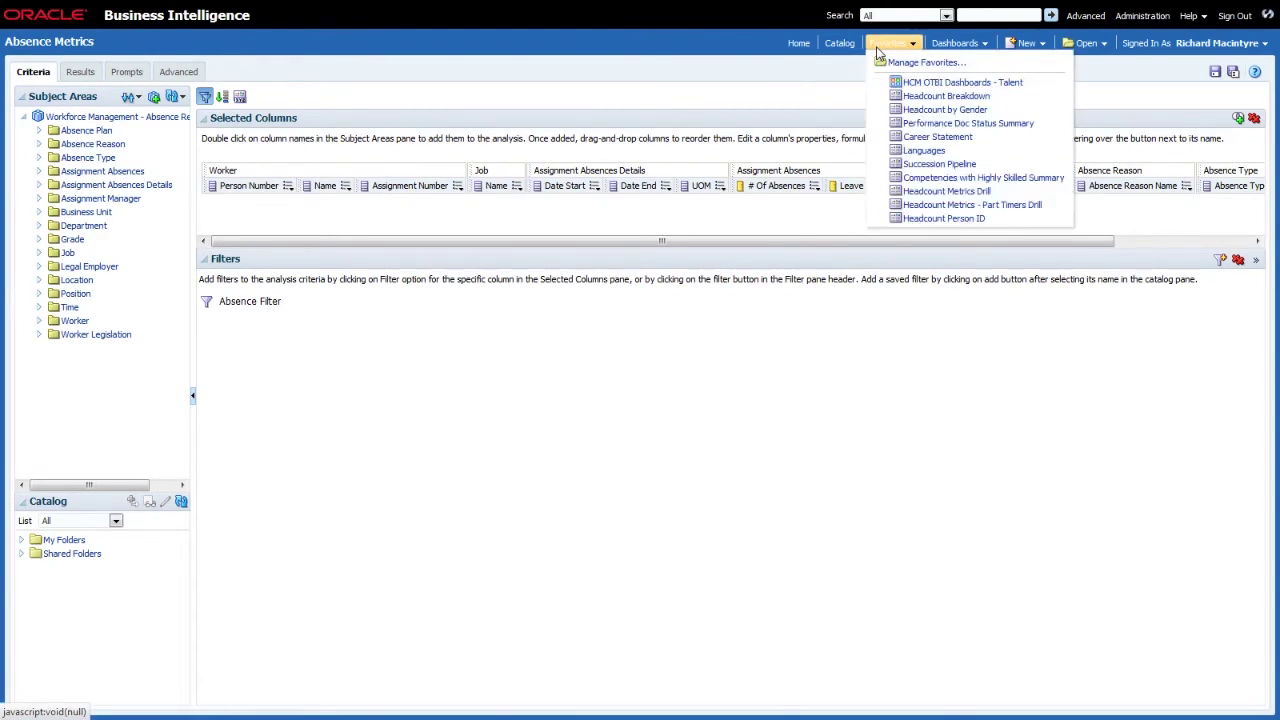
left_click(910, 179)
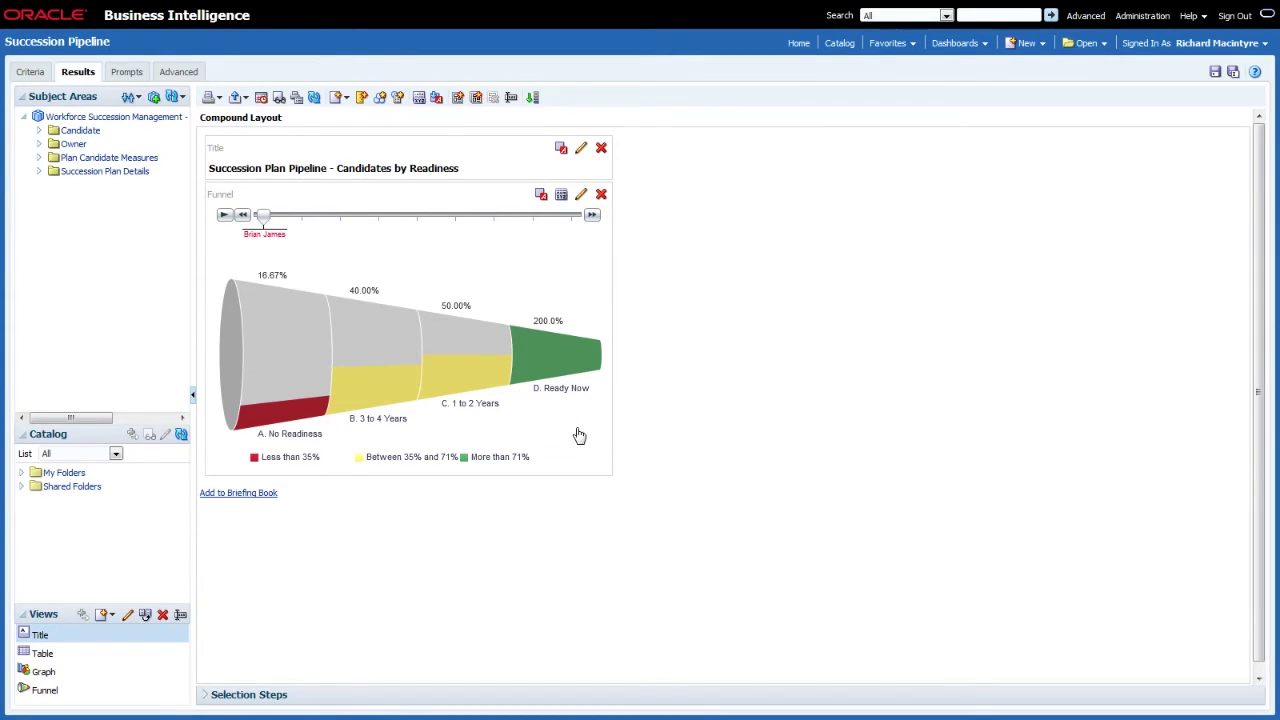
left_click(33, 73)
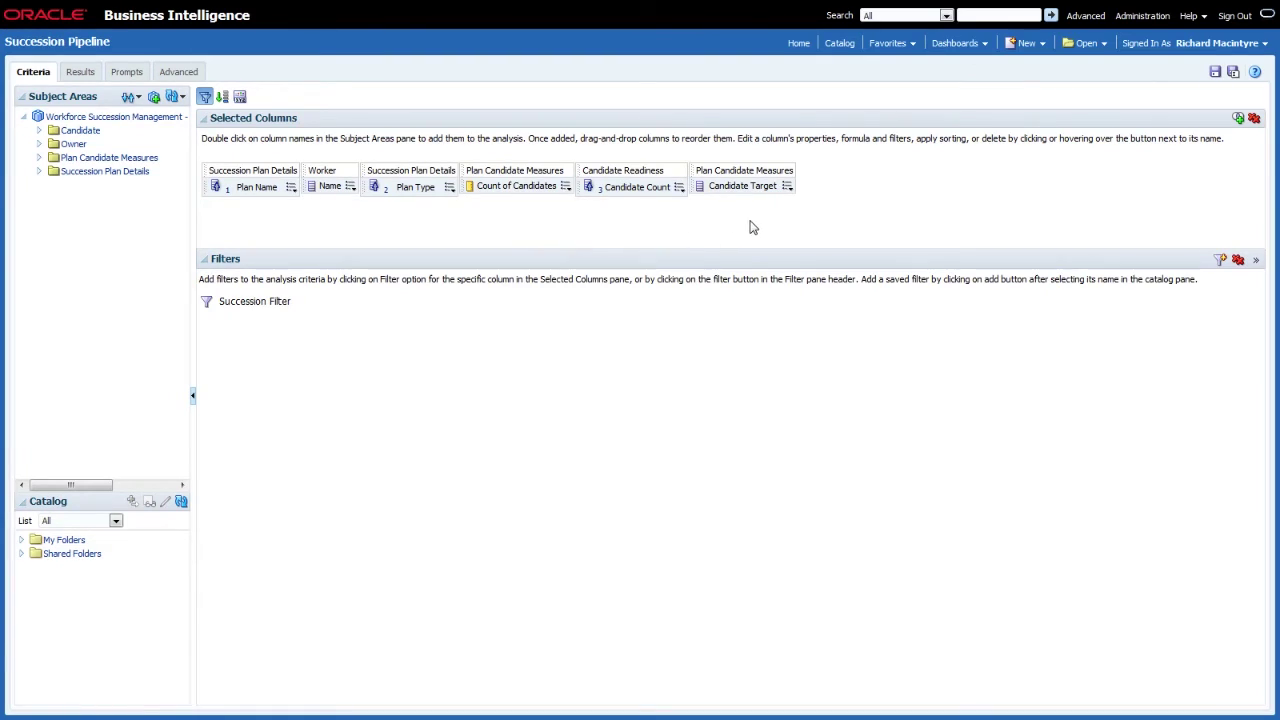
left_click(788, 187)
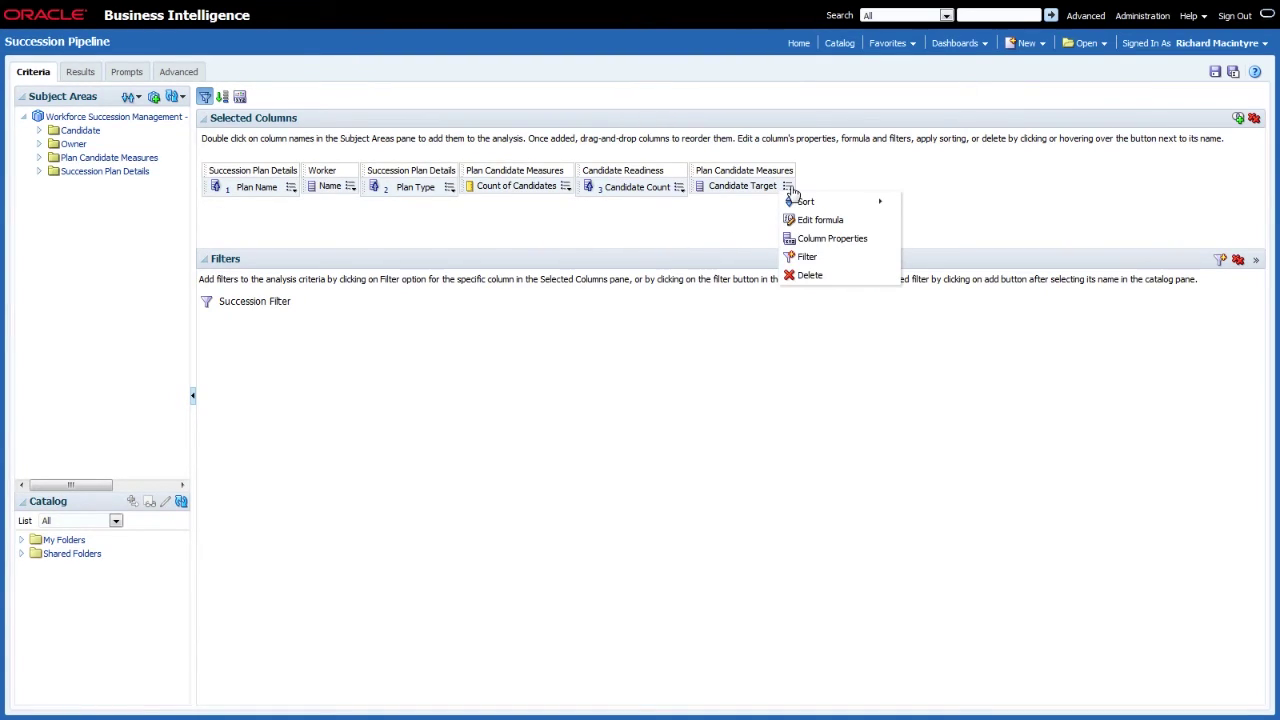
left_click(805, 219)
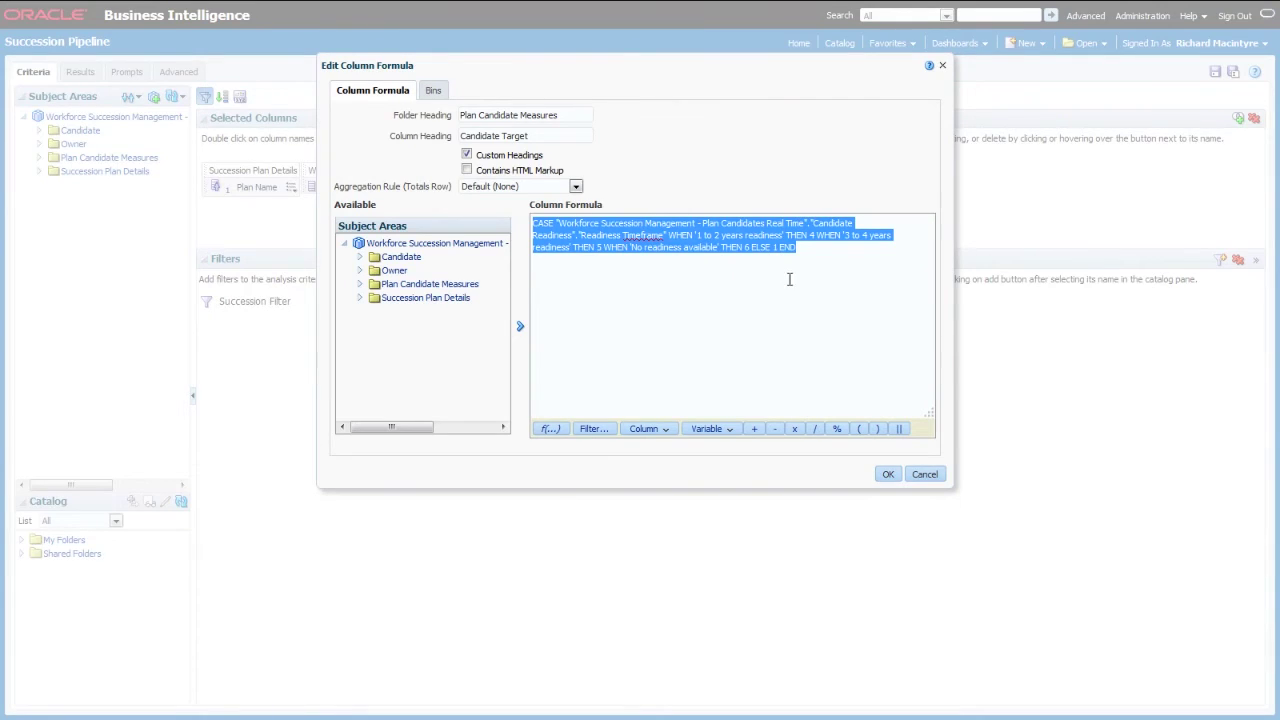
left_click(804, 257)
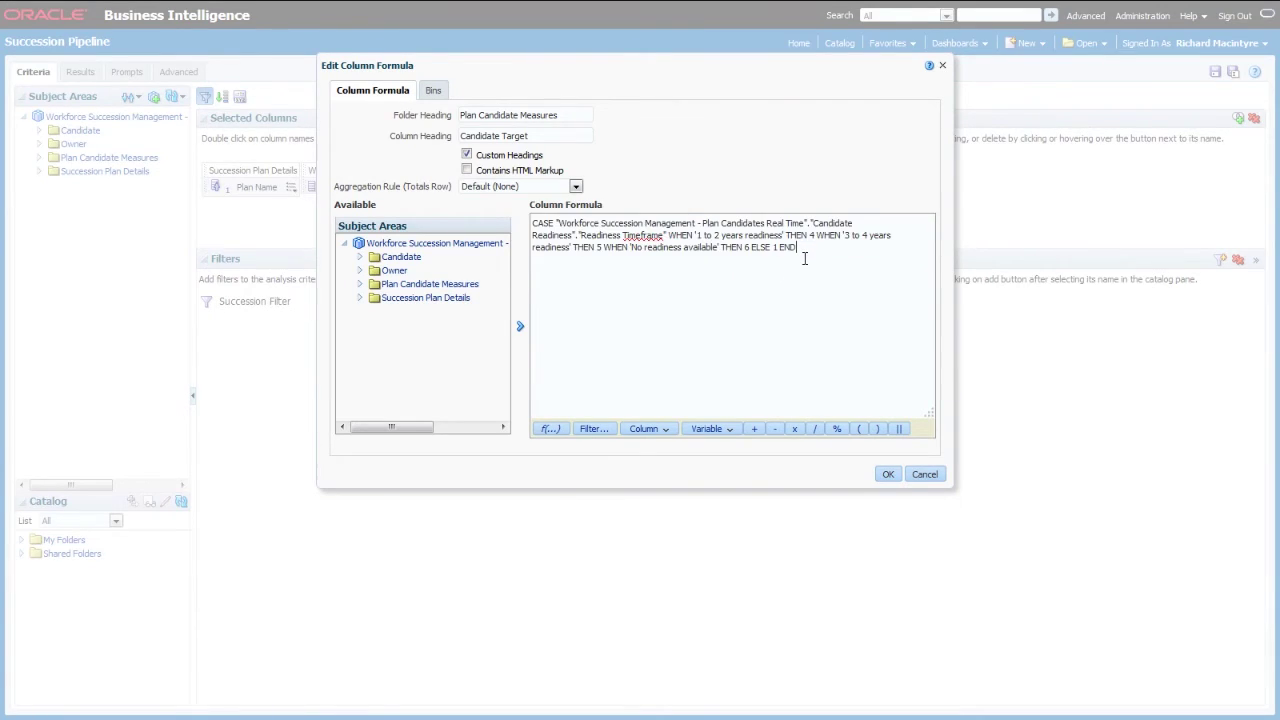